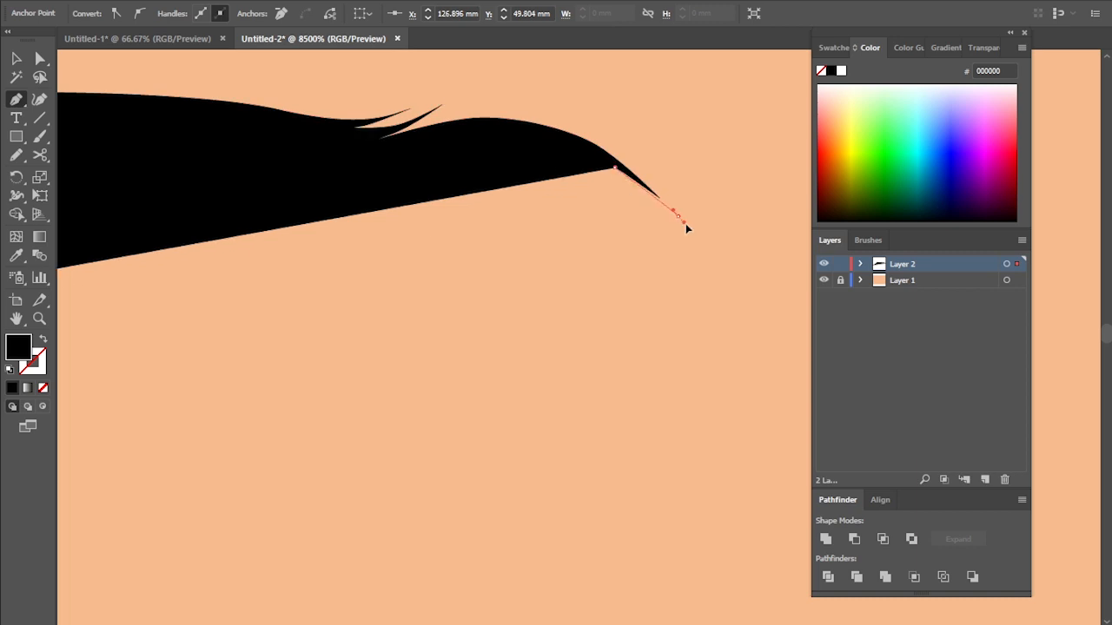
- Continue the black eyebrow path around its outer tail with pointed hair strands that curl back underneath
{"action": "left_click", "coordinate": [732, 274]}
{"action": "left_click", "coordinate": [671, 236]}
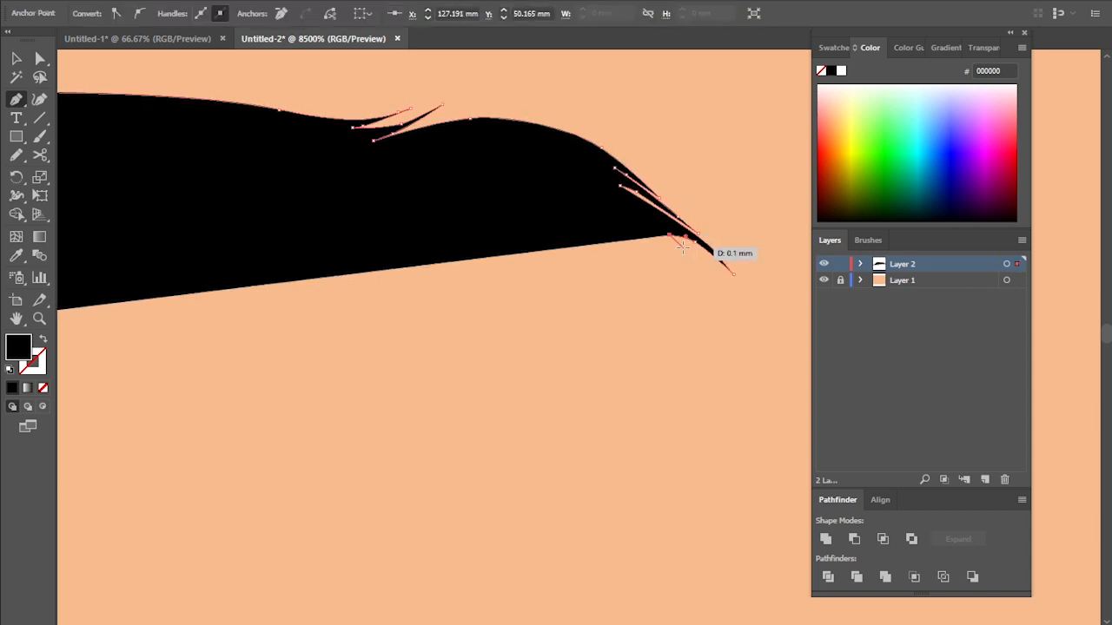
{"action": "left_click", "coordinate": [700, 254]}
{"action": "left_click", "coordinate": [581, 241]}
{"action": "left_click", "coordinate": [668, 226]}
{"action": "left_click", "coordinate": [566, 244]}
{"action": "left_click_drag", "start_coordinate": [615, 214], "coordinate": [551, 205]}
{"action": "left_click", "coordinate": [637, 210]}
{"action": "left_click", "coordinate": [550, 224]}
{"action": "left_click", "coordinate": [610, 199]}
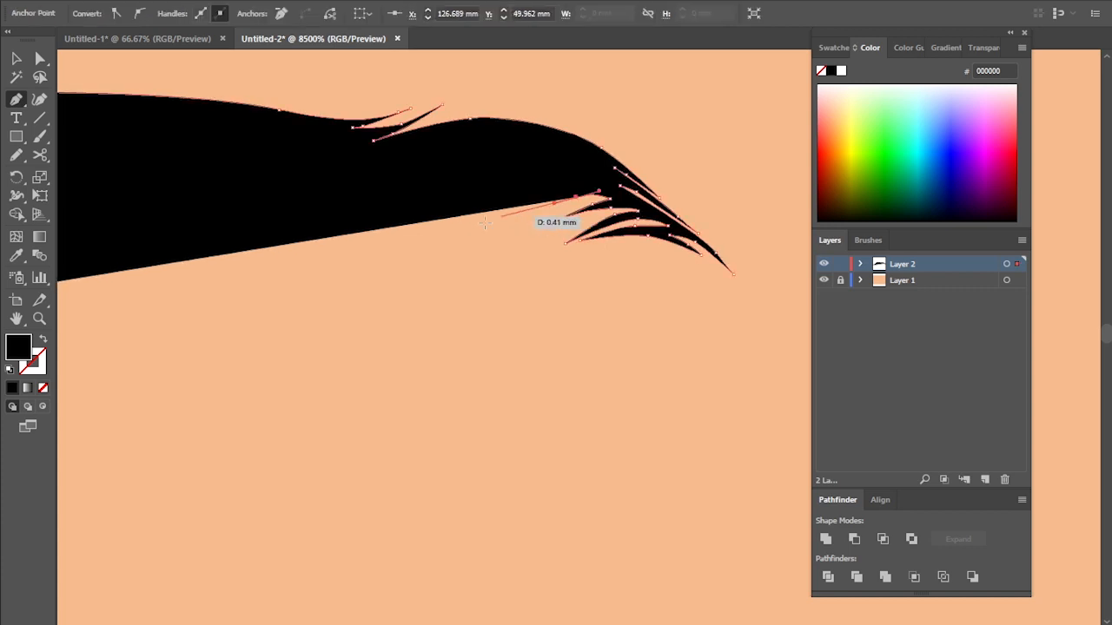
- Extend the eyebrow path inward along its underside, cutting one long, narrow hair notch beside the tail
{"action": "left_click", "coordinate": [371, 239]}
{"action": "mouse_move", "coordinate": [469, 225]}
{"action": "left_mouse_down"}
{"action": "mouse_move", "coordinate": [445, 230]}
{"action": "mouse_move", "coordinate": [485, 211]}
{"action": "left_mouse_up"}
{"action": "left_click", "coordinate": [515, 199]}
{"action": "left_click_drag", "start_coordinate": [358, 239], "coordinate": [332, 240]}
{"action": "left_click", "coordinate": [317, 243]}
{"action": "scroll", "coordinate": [359, 236], "scroll_direction": "down", "scroll_amount": 2}
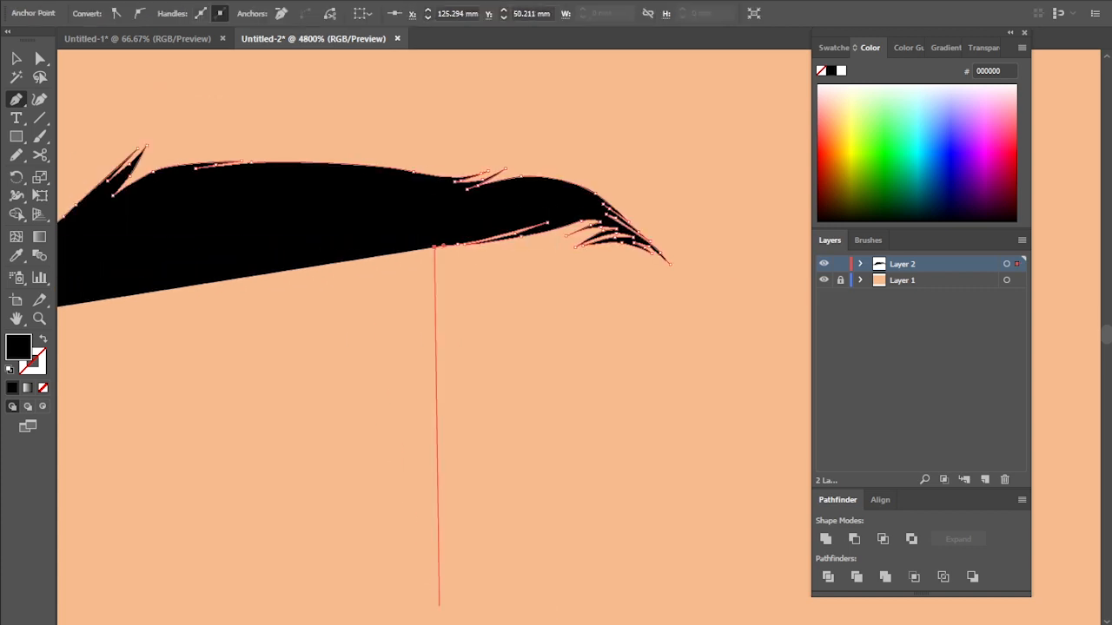
- Add a row of slanted hair points and notches along the eyebrow's underside toward its middle
{"action": "scroll", "coordinate": [643, 313], "scroll_direction": "up", "scroll_amount": 2}
{"action": "mouse_move", "coordinate": [702, 321]}
{"action": "left_mouse_down"}
{"action": "mouse_move", "coordinate": [732, 306]}
{"action": "mouse_move", "coordinate": [682, 318]}
{"action": "left_mouse_up"}
{"action": "left_click", "coordinate": [762, 291]}
{"action": "left_click_drag", "start_coordinate": [619, 333], "coordinate": [647, 313]}
{"action": "left_click", "coordinate": [570, 345]}
{"action": "left_click", "coordinate": [669, 299]}
{"action": "mouse_move", "coordinate": [570, 334]}
{"action": "left_mouse_down"}
{"action": "mouse_move", "coordinate": [552, 343]}
{"action": "mouse_move", "coordinate": [581, 318]}
{"action": "left_mouse_up"}
{"action": "left_click", "coordinate": [497, 354]}
{"action": "left_click", "coordinate": [585, 312]}
{"action": "left_click_drag", "start_coordinate": [463, 357], "coordinate": [441, 359]}
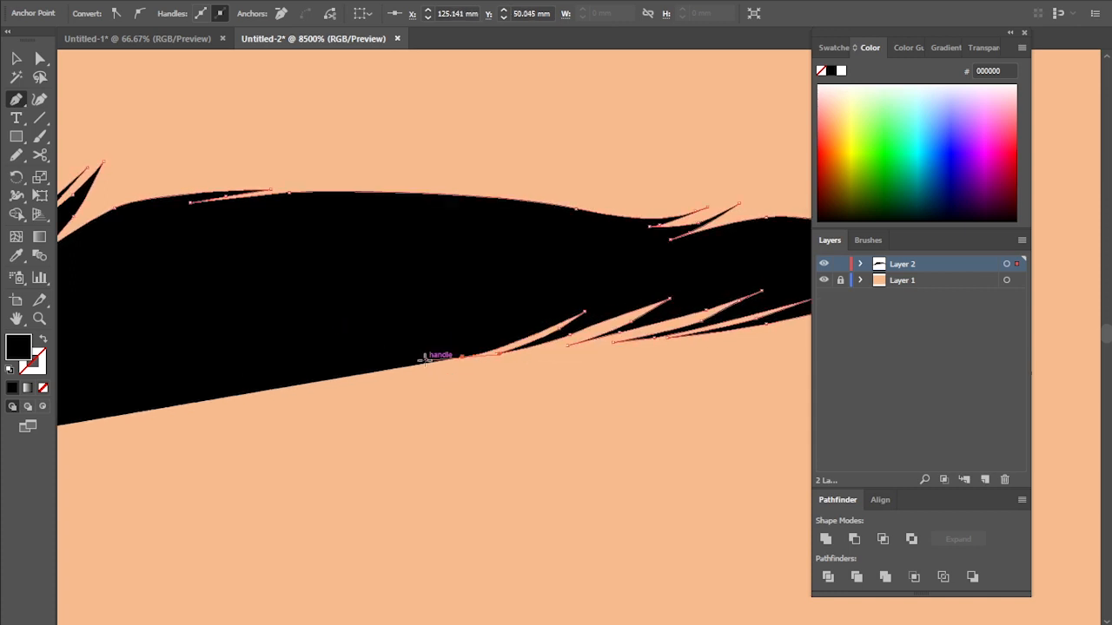
{"action": "left_click", "coordinate": [426, 359]}
- Add fine, closely spaced hair tips to the eyebrow's lower edge just inward of the slanted row
{"action": "scroll", "coordinate": [417, 391], "scroll_direction": "down", "scroll_amount": 3}
{"action": "scroll", "coordinate": [386, 382], "scroll_direction": "up", "scroll_amount": 4}
{"action": "left_click_drag", "start_coordinate": [698, 360], "coordinate": [744, 328]}
{"action": "left_click", "coordinate": [698, 359]}
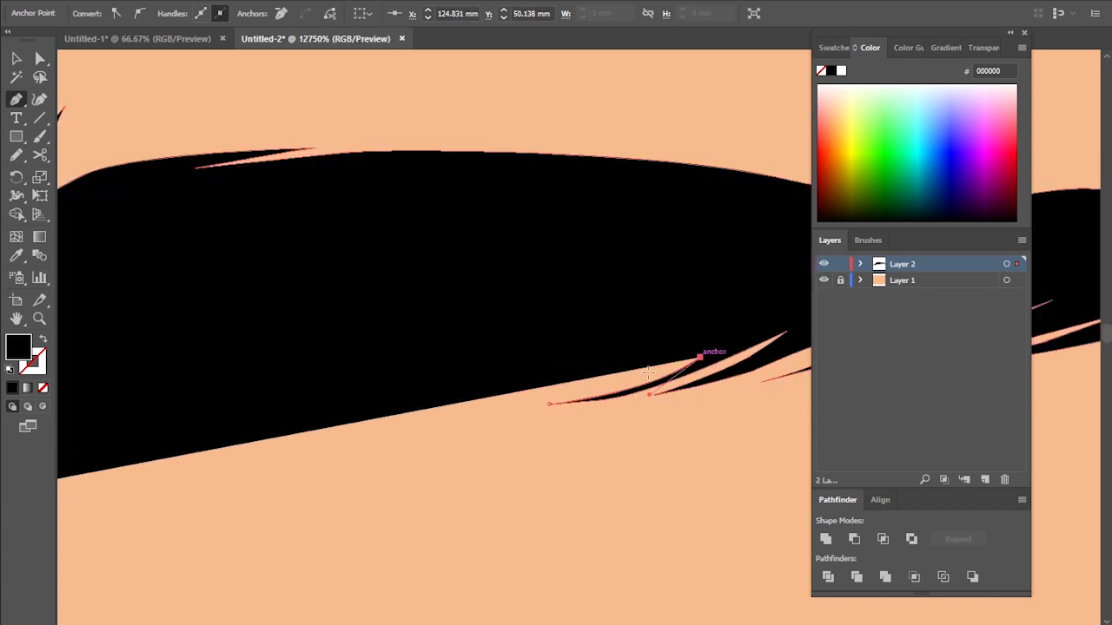
{"action": "left_click_drag", "start_coordinate": [570, 393], "coordinate": [519, 399]}
{"action": "left_click", "coordinate": [570, 393]}
{"action": "left_click_drag", "start_coordinate": [656, 360], "coordinate": [685, 339]}
{"action": "left_click", "coordinate": [684, 339]}
{"action": "left_click", "coordinate": [656, 361]}
{"action": "key", "text": "ctrl+z"}
{"action": "key", "text": "ctrl+z"}
{"action": "left_click", "coordinate": [656, 360]}
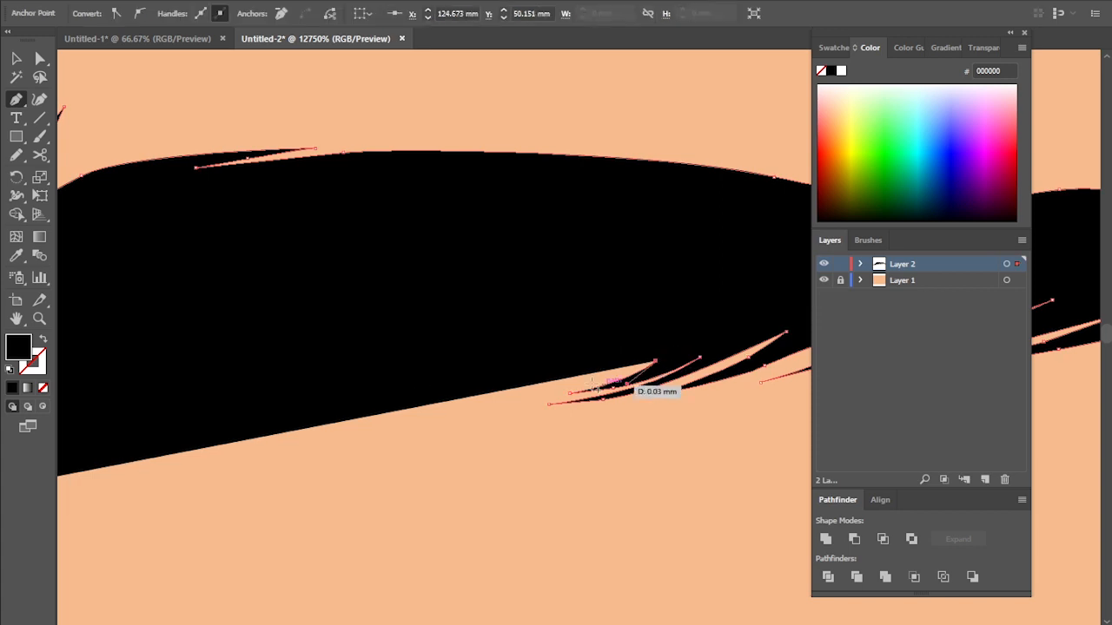
- Continue the lower eyebrow edge past the middle with a cluster of short overlapping hair tips
{"action": "key", "text": "ctrl+minus"}
{"action": "key", "text": "ctrl+minus"}
{"action": "key", "text": "ctrl+minus"}
{"action": "left_click", "coordinate": [394, 624]}
{"action": "scroll", "coordinate": [584, 347], "scroll_direction": "up", "scroll_amount": 3}
{"action": "left_click", "coordinate": [484, 407]}
{"action": "left_click_drag", "start_coordinate": [583, 404], "coordinate": [584, 382]}
{"action": "left_click", "coordinate": [599, 373]}
{"action": "left_click", "coordinate": [463, 408]}
{"action": "left_click_drag", "start_coordinate": [463, 408], "coordinate": [501, 375]}
{"action": "left_click", "coordinate": [512, 372]}
{"action": "scroll", "coordinate": [511, 372], "scroll_direction": "down", "scroll_amount": 2}
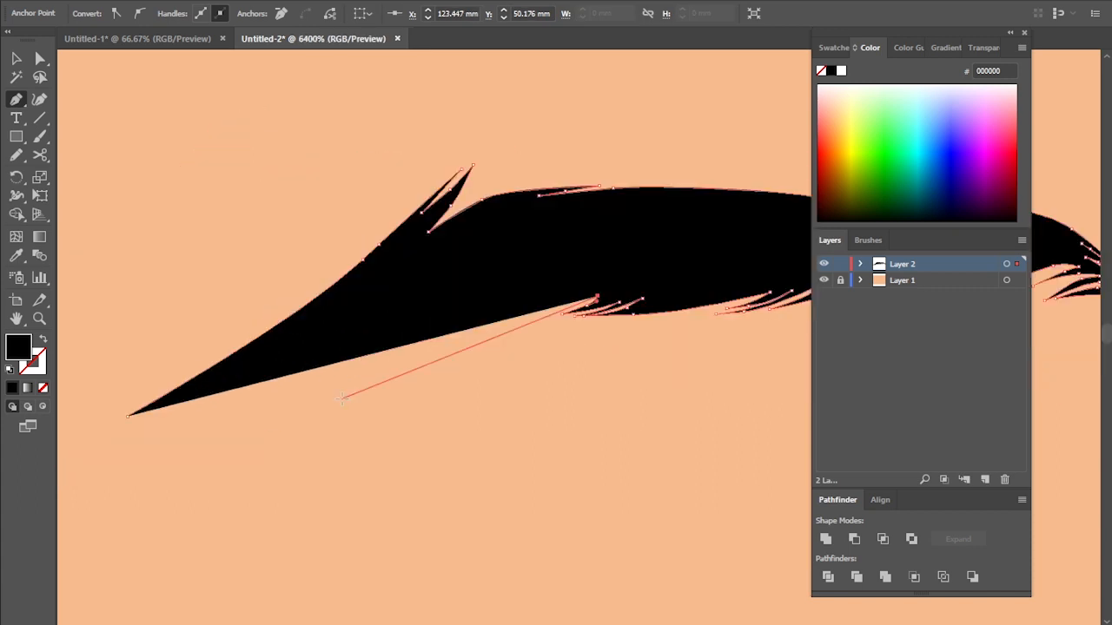
- Draw longer tapering hair strands with deep notches along the underside of the eyebrow's inner half
{"action": "scroll", "coordinate": [344, 396], "scroll_direction": "up", "scroll_amount": 1}
{"action": "left_click_drag", "start_coordinate": [513, 285], "coordinate": [464, 298]}
{"action": "left_click", "coordinate": [464, 297]}
{"action": "left_click_drag", "start_coordinate": [567, 252], "coordinate": [589, 243]}
{"action": "left_click", "coordinate": [608, 231]}
{"action": "left_click_drag", "start_coordinate": [427, 297], "coordinate": [359, 314]}
{"action": "left_click", "coordinate": [359, 313]}
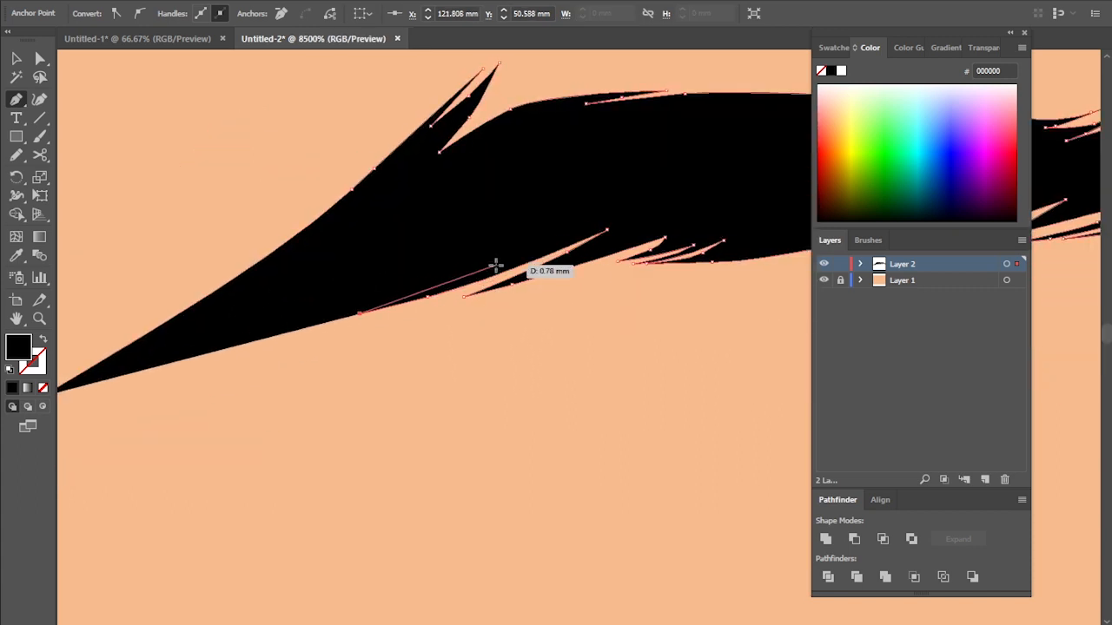
{"action": "left_click_drag", "start_coordinate": [497, 267], "coordinate": [521, 254]}
{"action": "left_click", "coordinate": [545, 240]}
{"action": "left_click_drag", "start_coordinate": [321, 320], "coordinate": [263, 333]}
{"action": "left_click", "coordinate": [251, 341]}
- Draw the last long strands at the eyebrow's inner end, close the path at its pointed start and deselect it
{"action": "scroll", "coordinate": [250, 339], "scroll_direction": "down", "scroll_amount": 2}
{"action": "scroll", "coordinate": [324, 319], "scroll_direction": "up", "scroll_amount": 2}
{"action": "left_click_drag", "start_coordinate": [480, 295], "coordinate": [480, 290]}
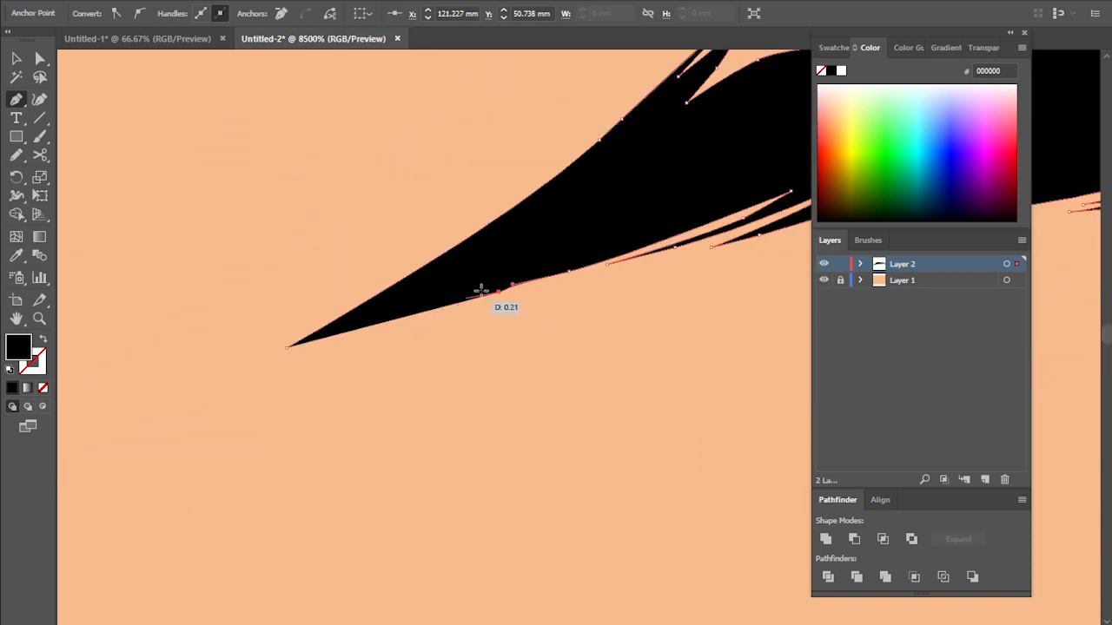
{"action": "left_click", "coordinate": [570, 271]}
{"action": "left_click_drag", "start_coordinate": [631, 241], "coordinate": [656, 228]}
{"action": "left_click", "coordinate": [670, 214]}
{"action": "left_click_drag", "start_coordinate": [540, 275], "coordinate": [510, 287]}
{"action": "left_click", "coordinate": [472, 297]}
{"action": "left_click_drag", "start_coordinate": [630, 227], "coordinate": [661, 213]}
{"action": "left_click", "coordinate": [714, 165]}
{"action": "left_click_drag", "start_coordinate": [565, 239], "coordinate": [501, 268]}
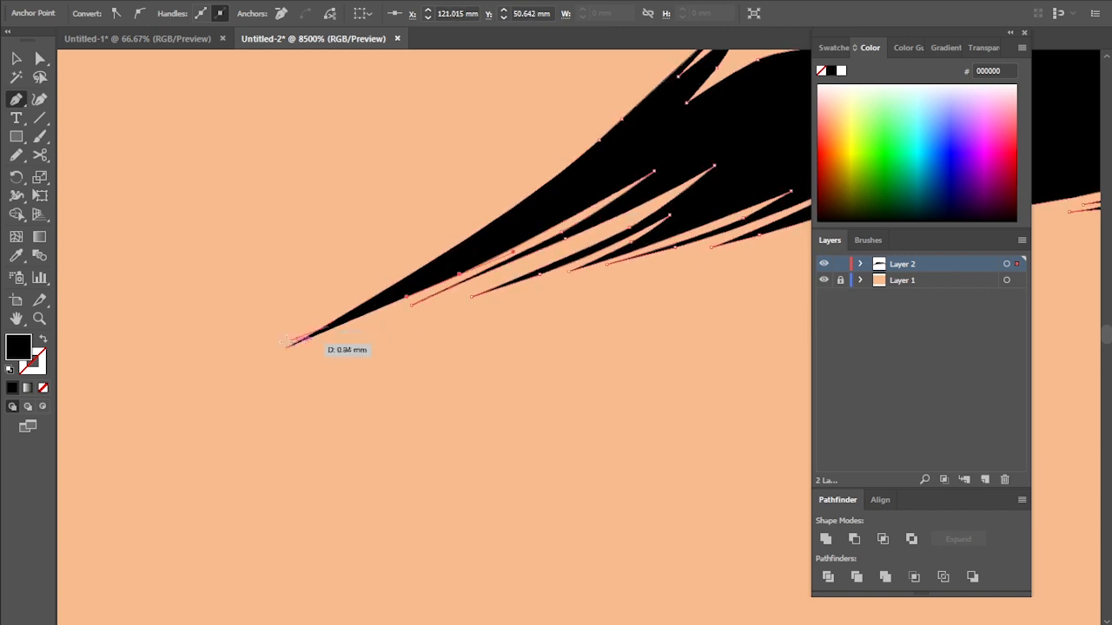
{"action": "left_click", "coordinate": [288, 347]}
{"action": "scroll", "coordinate": [489, 291], "scroll_direction": "down", "scroll_amount": 4}
{"action": "left_click", "coordinate": [548, 278], "text": "ctrl"}
- Draw a thin freehand hair strand alongside the upper edge of the eyebrow's inner end with the Pencil tool
{"action": "left_click", "coordinate": [17, 157]}
{"action": "scroll", "coordinate": [682, 295], "scroll_direction": "up", "scroll_amount": 2}
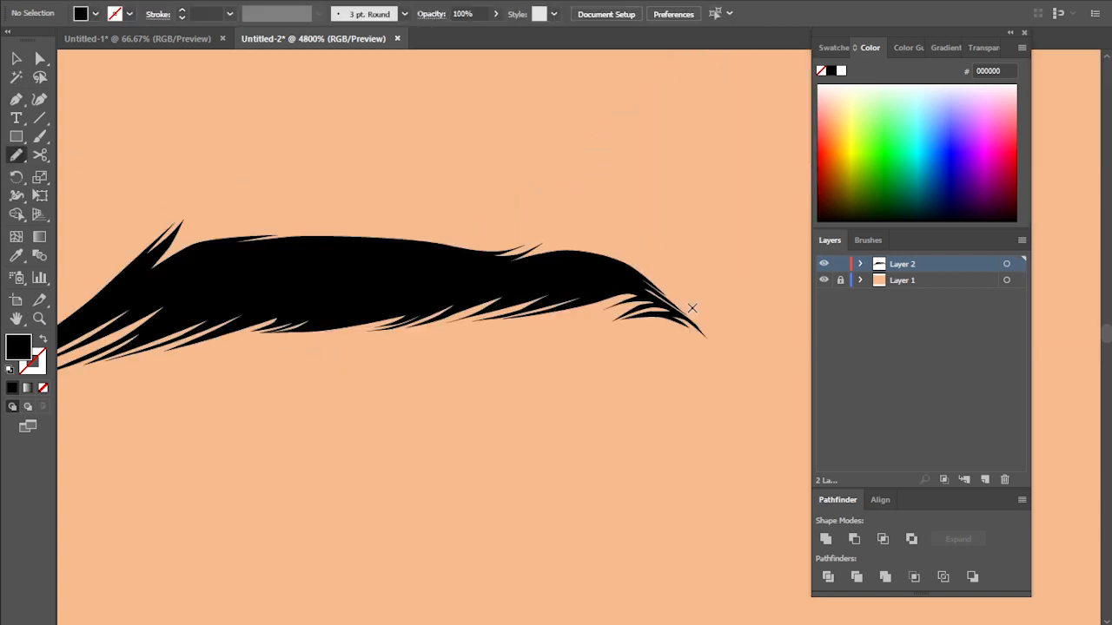
{"action": "scroll", "coordinate": [692, 309], "scroll_direction": "up", "scroll_amount": 2}
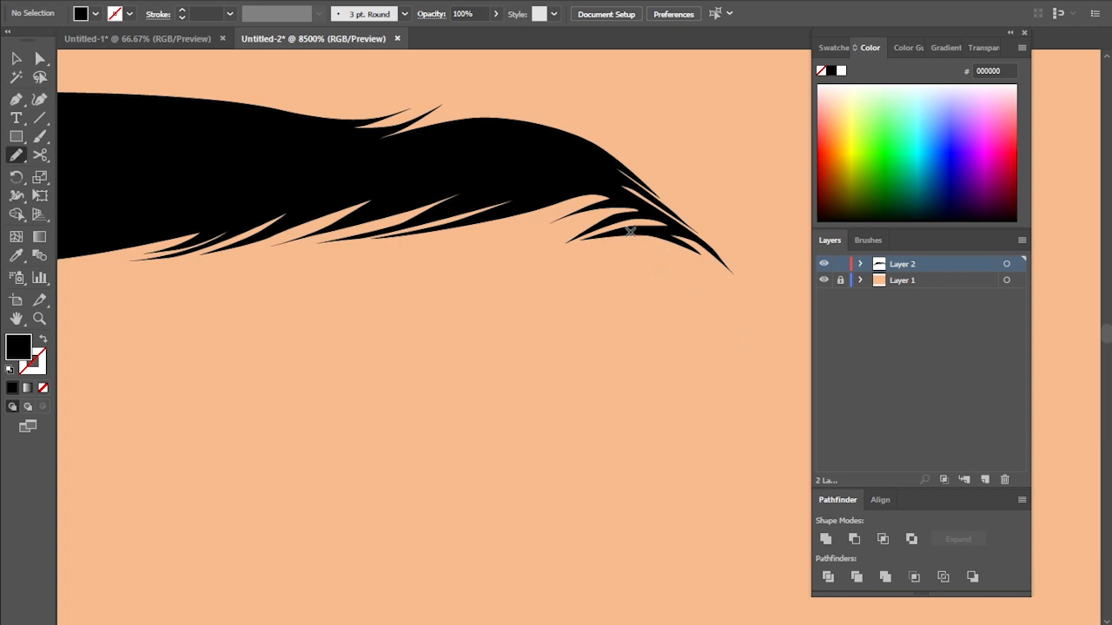
{"action": "left_click_drag", "start_coordinate": [644, 231], "coordinate": [632, 233]}
{"action": "scroll", "coordinate": [763, 279], "scroll_direction": "up", "scroll_amount": 2}
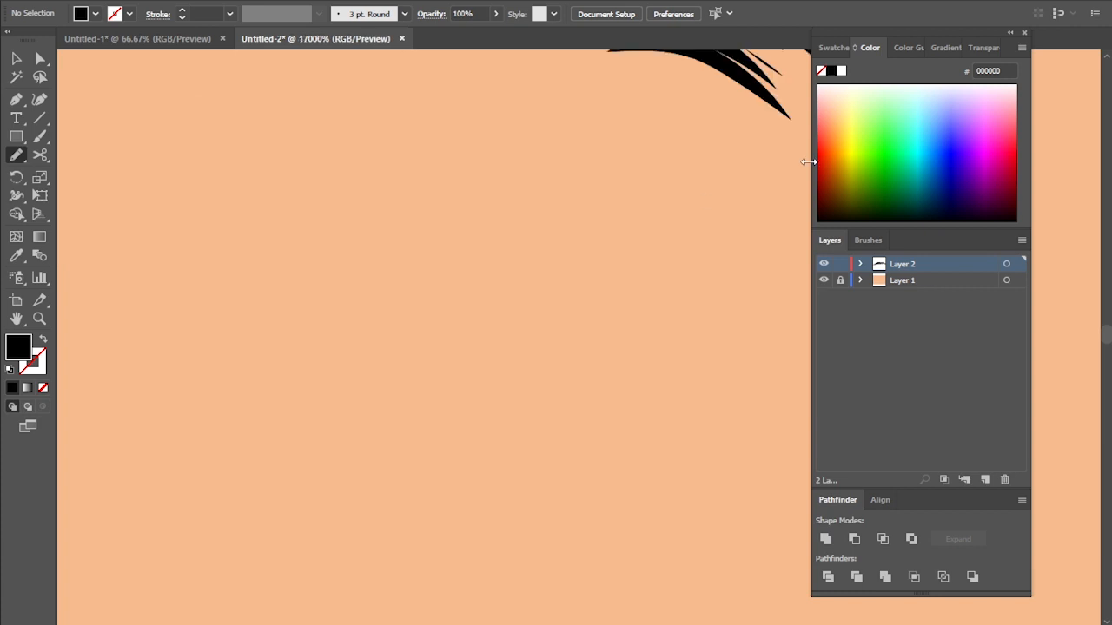
{"action": "scroll", "coordinate": [781, 217], "scroll_direction": "up", "scroll_amount": 5}
{"action": "scroll", "coordinate": [697, 374], "scroll_direction": "down", "scroll_amount": 6}
{"action": "scroll", "coordinate": [392, 369], "scroll_direction": "down", "scroll_amount": 3}
{"action": "scroll", "coordinate": [328, 351], "scroll_direction": "up", "scroll_amount": 5}
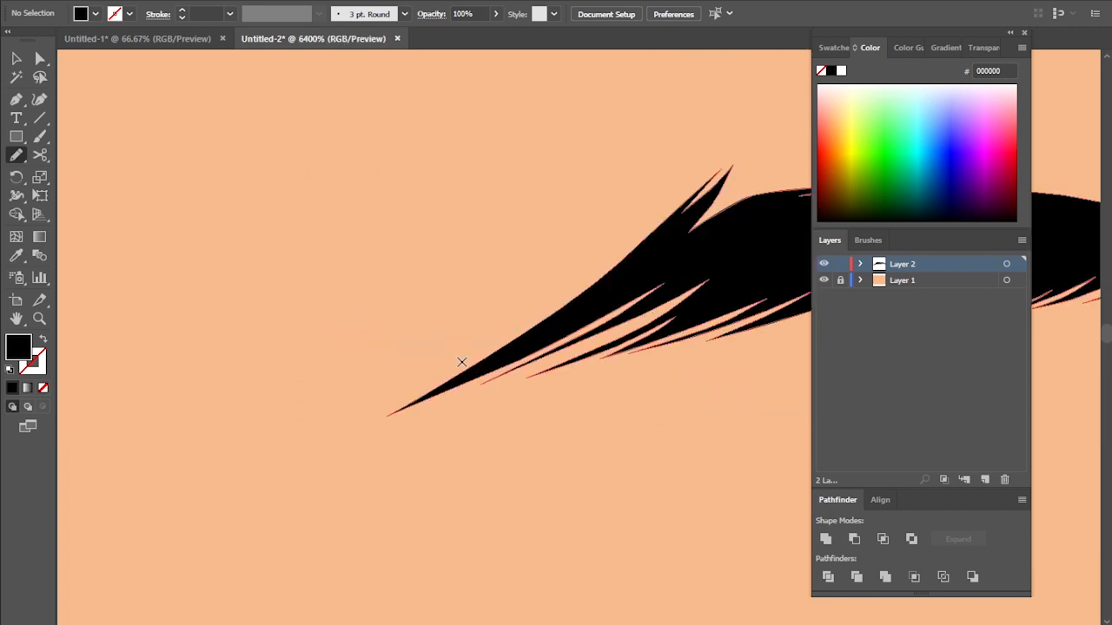
{"action": "left_click_drag", "start_coordinate": [461, 359], "coordinate": [640, 219]}
{"action": "scroll", "coordinate": [591, 365], "scroll_direction": "down", "scroll_amount": 3}
{"action": "scroll", "coordinate": [507, 339], "scroll_direction": "up", "scroll_amount": 4}
- Draw a separate tapering black hair strand above the pencil strand with the Pen tool
{"action": "key", "text": "p"}
{"action": "scroll", "coordinate": [722, 356], "scroll_direction": "down", "scroll_amount": 1}
{"action": "scroll", "coordinate": [522, 312], "scroll_direction": "right", "scroll_amount": 3}
{"action": "left_click", "coordinate": [509, 287]}
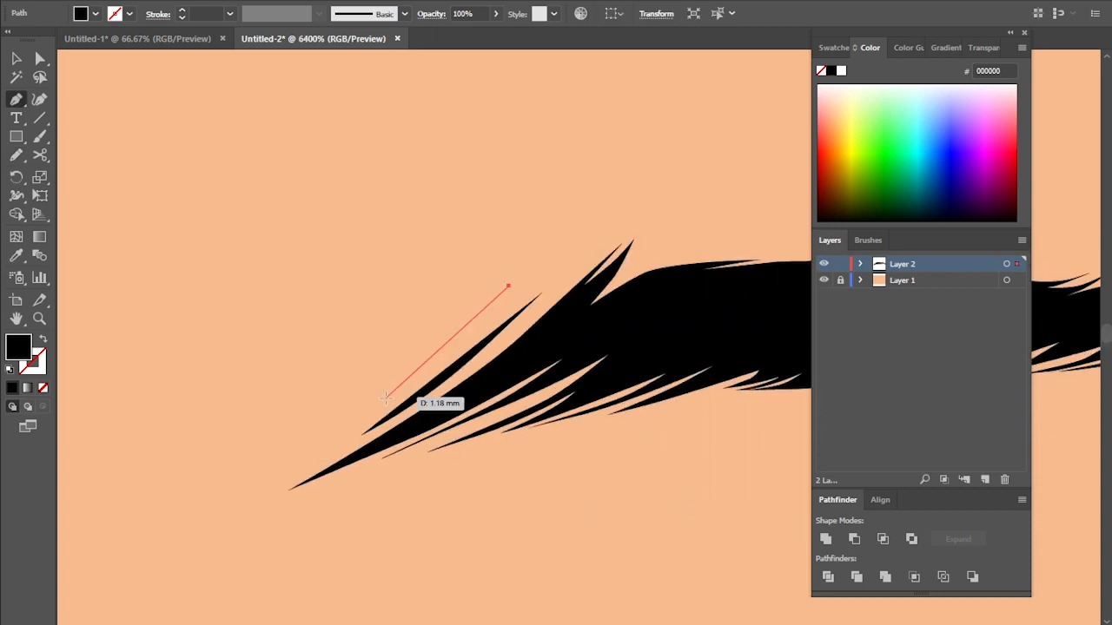
{"action": "left_click_drag", "start_coordinate": [375, 407], "coordinate": [330, 435]}
{"action": "key", "text": "ctrl+z"}
{"action": "left_click", "coordinate": [376, 407]}
{"action": "left_click", "coordinate": [343, 425]}
{"action": "left_click_drag", "start_coordinate": [509, 301], "coordinate": [539, 269]}
- Draw a second, wider pointed hair strand inward of the previous one, tapering at both ends
{"action": "left_click", "coordinate": [293, 448]}
{"action": "left_click_drag", "start_coordinate": [353, 415], "coordinate": [378, 394]}
{"action": "left_click_drag", "start_coordinate": [437, 336], "coordinate": [444, 323]}
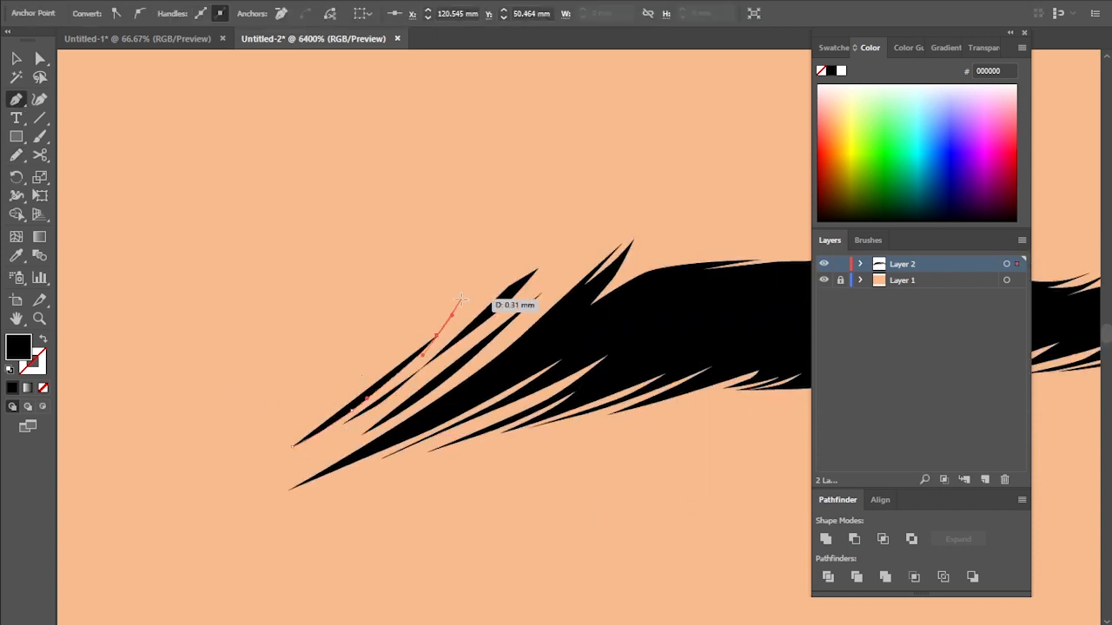
{"action": "left_click", "coordinate": [460, 300]}
{"action": "left_click", "coordinate": [423, 319]}
{"action": "left_click_drag", "start_coordinate": [293, 447], "coordinate": [262, 458]}
- Draw a hair clump with three upward-pointing tips inward of the wide strand at the eyebrow's inner end
{"action": "left_click", "coordinate": [260, 463]}
{"action": "left_click_drag", "start_coordinate": [325, 415], "coordinate": [353, 392]}
{"action": "left_click", "coordinate": [407, 304]}
{"action": "left_click_drag", "start_coordinate": [382, 309], "coordinate": [231, 459]}
{"action": "left_click", "coordinate": [361, 312]}
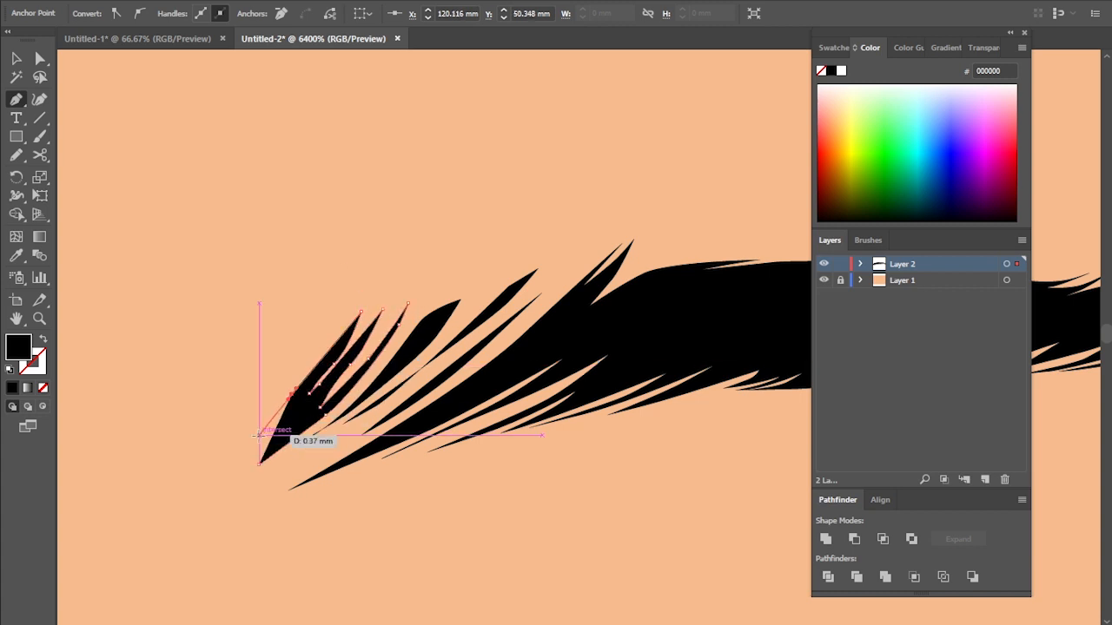
- Add thin, curved hair strands sweeping down from the inner side of the three-tipped clump
{"action": "left_click", "coordinate": [216, 511]}
{"action": "left_click_drag", "start_coordinate": [277, 419], "coordinate": [325, 373]}
{"action": "left_click", "coordinate": [240, 481]}
{"action": "left_click_drag", "start_coordinate": [269, 440], "coordinate": [290, 423]}
{"action": "left_click", "coordinate": [301, 413]}
{"action": "left_click_drag", "start_coordinate": [259, 464], "coordinate": [258, 476]}
- Draw S-curved, forked hair strands at the innermost end of the eyebrow
{"action": "left_click", "coordinate": [274, 359]}
{"action": "left_click_drag", "start_coordinate": [241, 413], "coordinate": [216, 428]}
{"action": "left_click_drag", "start_coordinate": [186, 469], "coordinate": [260, 449]}
{"action": "left_click_drag", "start_coordinate": [315, 329], "coordinate": [302, 352]}
{"action": "left_click_drag", "start_coordinate": [269, 402], "coordinate": [259, 414]}
{"action": "left_click", "coordinate": [255, 416]}
- Refine the split tip of the innermost hair strand and deselect the eyebrow hairs
{"action": "left_click_drag", "start_coordinate": [278, 374], "coordinate": [282, 360]}
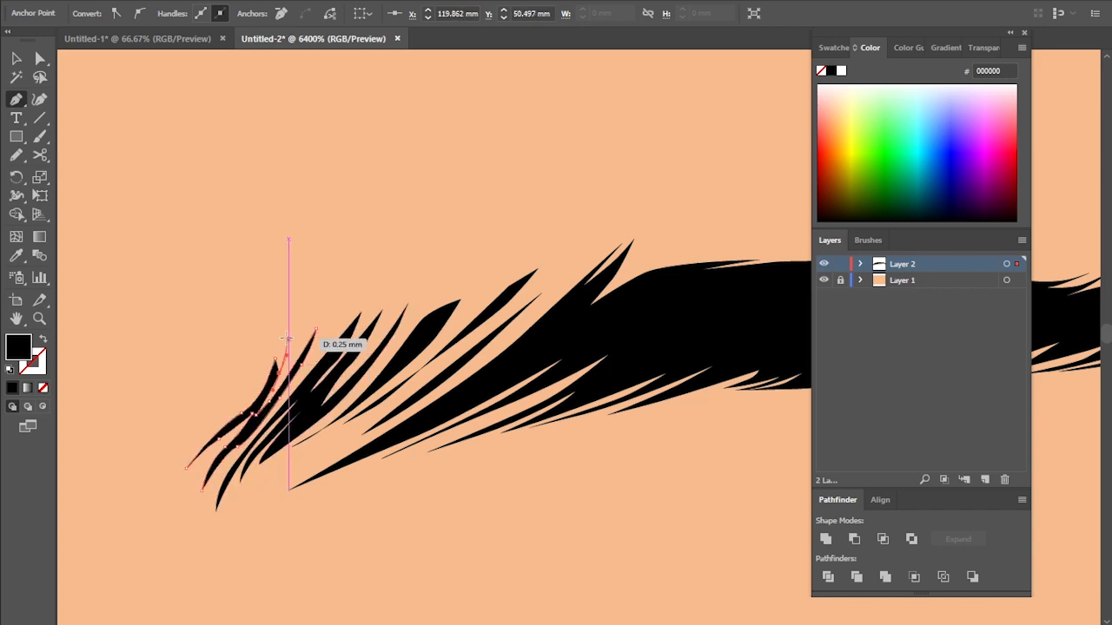
{"action": "left_click", "coordinate": [288, 337]}
{"action": "scroll", "coordinate": [260, 382], "scroll_direction": "up", "scroll_amount": 2}
{"action": "scroll", "coordinate": [249, 400], "scroll_direction": "up", "scroll_amount": 3}
{"action": "key", "text": "ctrl+z"}
{"action": "left_click_drag", "start_coordinate": [387, 312], "coordinate": [339, 376]}
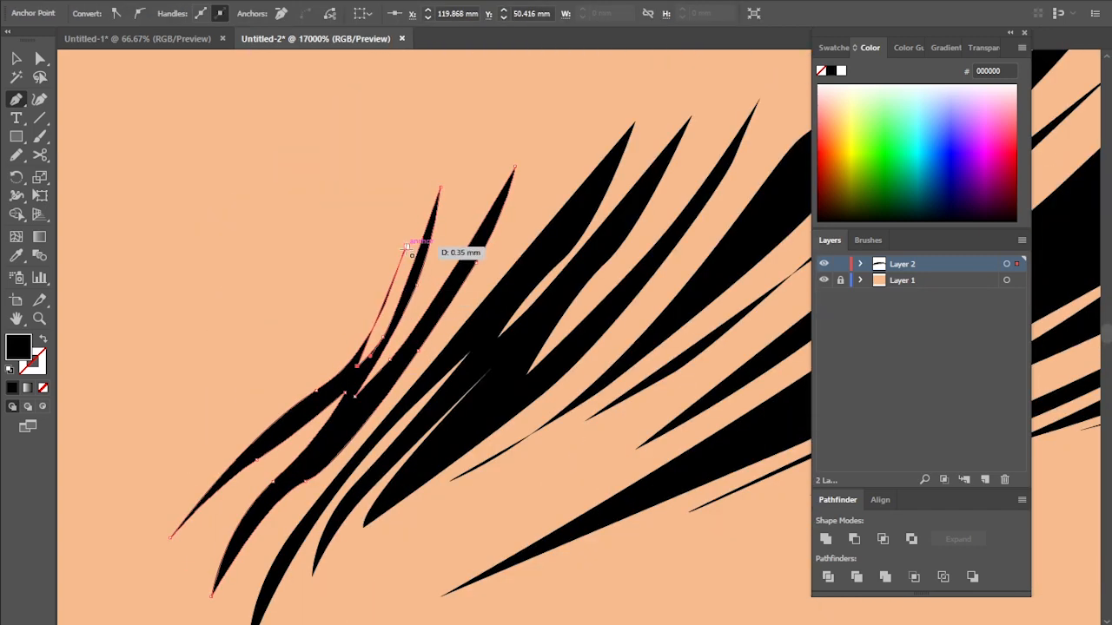
{"action": "key", "text": "c"}
{"action": "scroll", "coordinate": [313, 295], "scroll_direction": "down", "scroll_amount": 6}
{"action": "key", "text": "v"}
{"action": "left_click", "coordinate": [233, 183]}
{"action": "scroll", "coordinate": [234, 200], "scroll_direction": "up", "scroll_amount": 2}
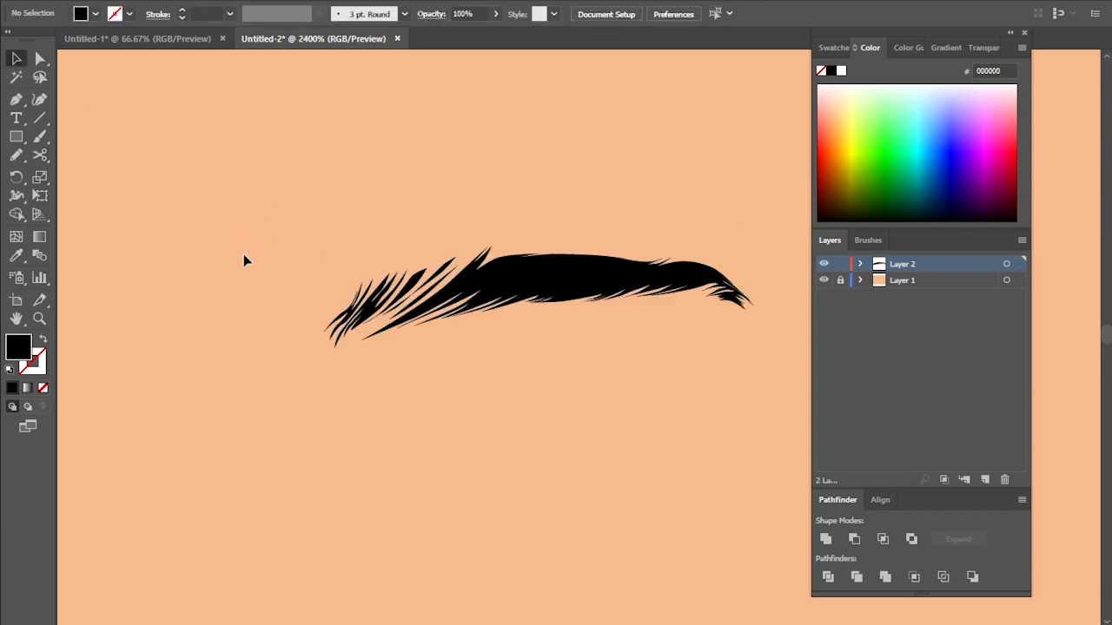
- Swap to no fill with a black stroke and draw an arched eyelid crease beneath the eyebrow with the Pen tool
{"action": "key", "text": "p"}
{"action": "scroll", "coordinate": [235, 367], "scroll_direction": "down", "scroll_amount": 2}
{"action": "key", "text": "shift+x"}
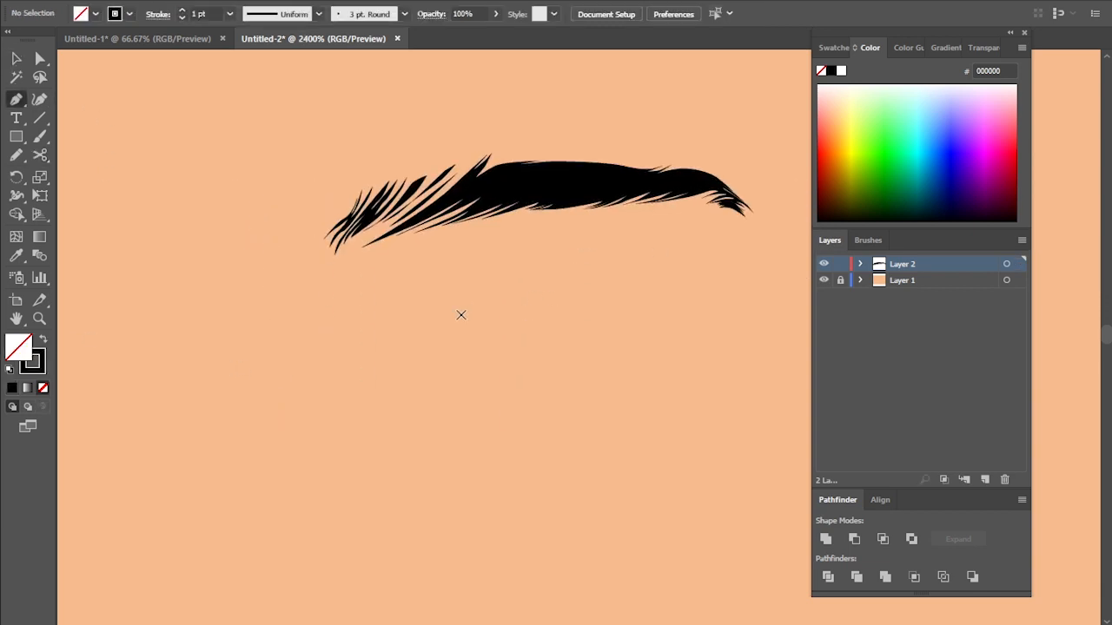
{"action": "left_click", "coordinate": [383, 326]}
{"action": "left_click_drag", "start_coordinate": [464, 277], "coordinate": [494, 263]}
{"action": "left_click_drag", "start_coordinate": [667, 281], "coordinate": [668, 282]}
{"action": "left_click", "coordinate": [698, 319]}
- Set the eyelid crease's stroke to 0.25 pt with the elliptical width profile tapering at both ends, and deselect it
{"action": "left_click", "coordinate": [15, 58]}
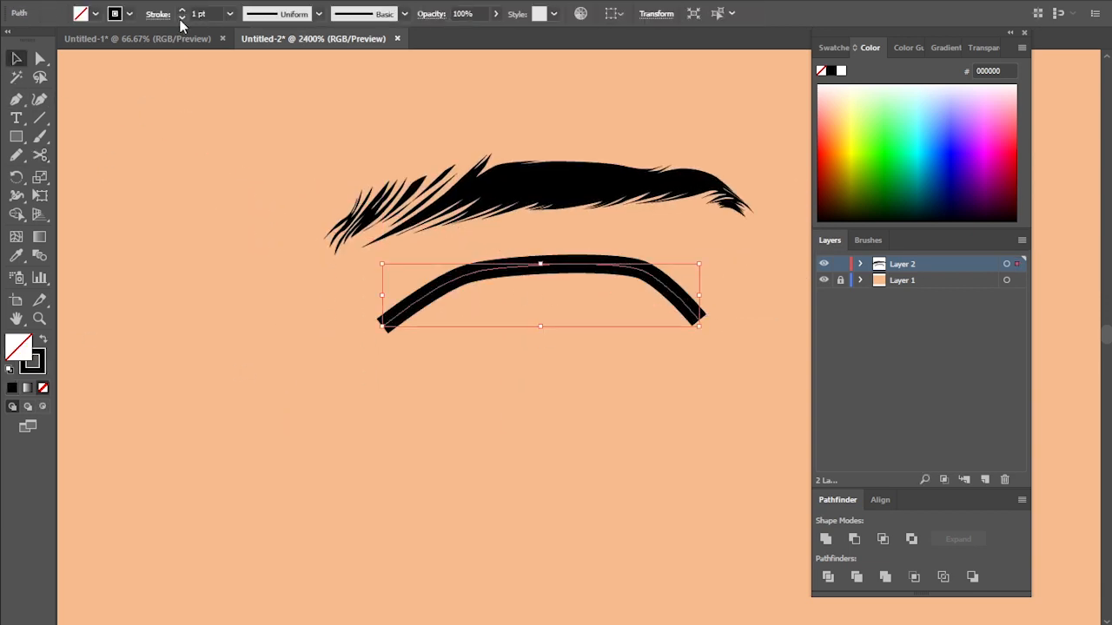
{"action": "triple_click", "coordinate": [181, 17]}
{"action": "left_click", "coordinate": [318, 14]}
{"action": "left_click", "coordinate": [280, 54]}
{"action": "left_click", "coordinate": [281, 188]}
{"action": "scroll", "coordinate": [533, 355], "scroll_direction": "down", "scroll_amount": 1}
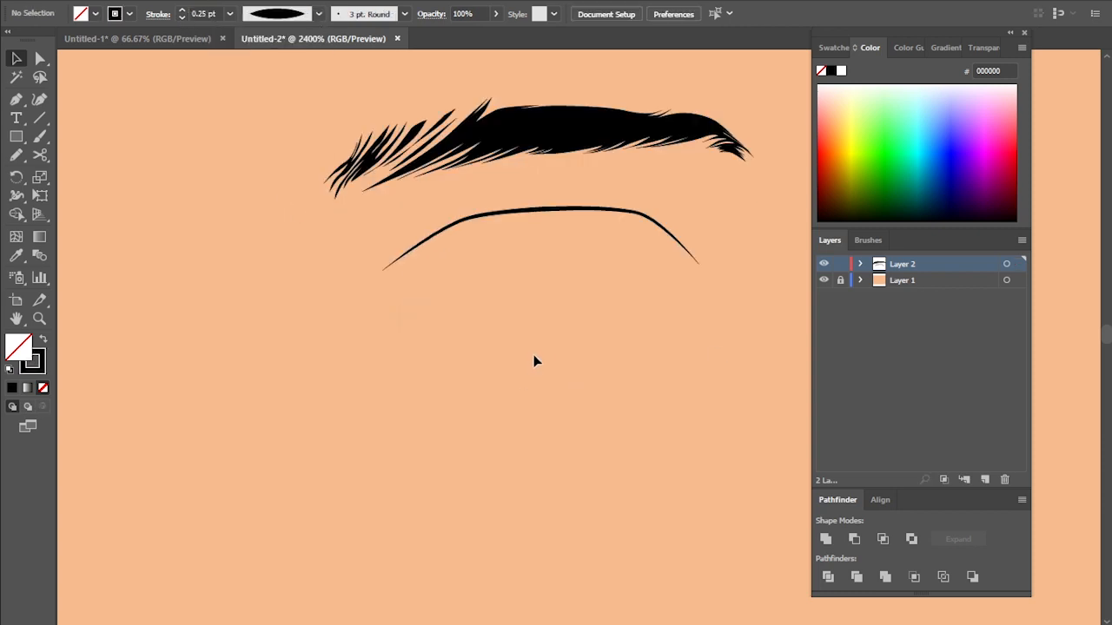
- Set the stroke to 0.5 pt with the Uniform profile and draw the open eye outline below the crease
{"action": "left_click", "coordinate": [181, 10]}
{"action": "left_click", "coordinate": [318, 14]}
{"action": "left_click", "coordinate": [277, 36]}
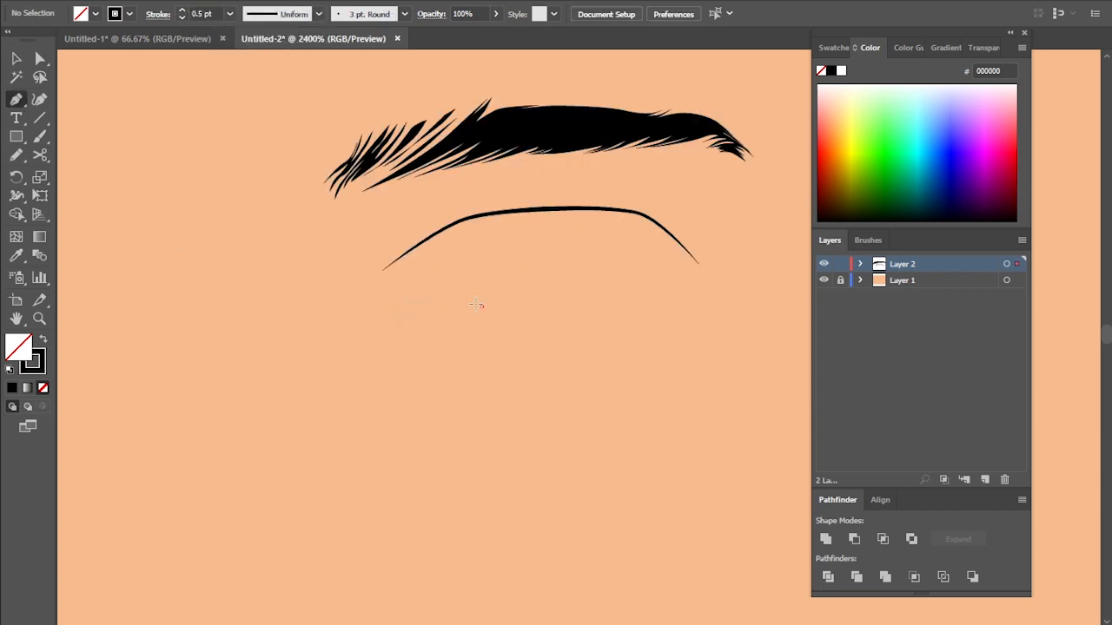
{"action": "left_click", "coordinate": [481, 307]}
{"action": "left_click_drag", "start_coordinate": [411, 296], "coordinate": [391, 304]}
{"action": "key", "text": "ctrl+z"}
{"action": "left_click", "coordinate": [16, 58]}
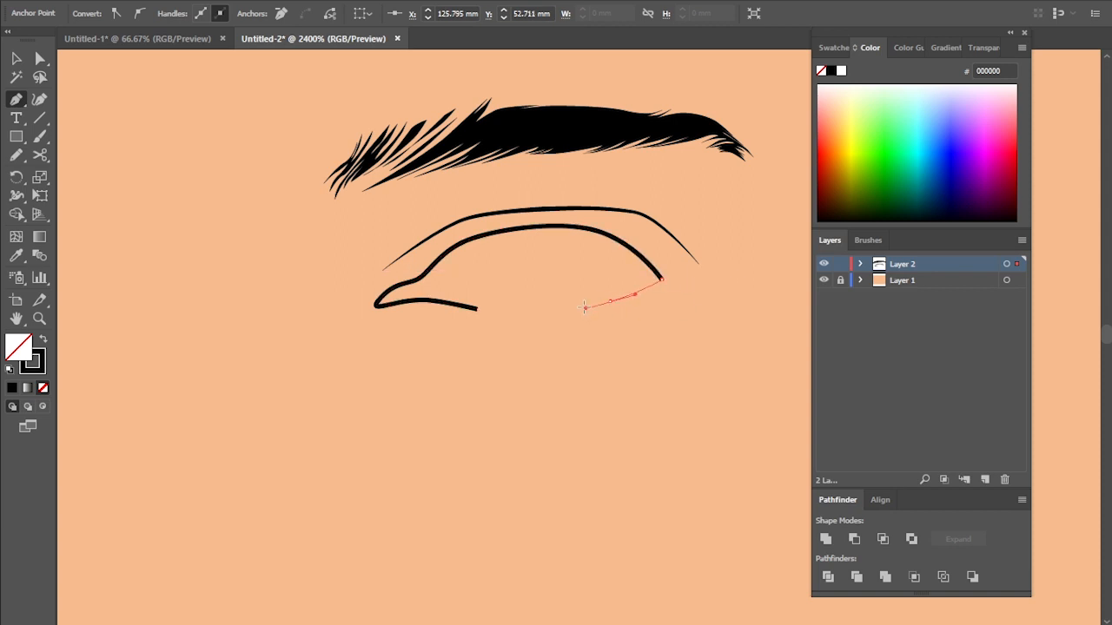
- Select the eye outline and set its stroke to 0.25 pt with the elliptical width profile
{"action": "left_click", "coordinate": [15, 59]}
{"action": "left_click", "coordinate": [261, 235]}
{"action": "left_click", "coordinate": [663, 279]}
{"action": "left_click", "coordinate": [182, 18]}
{"action": "left_click", "coordinate": [181, 9]}
{"action": "left_click", "coordinate": [318, 14]}
{"action": "left_click", "coordinate": [312, 41]}
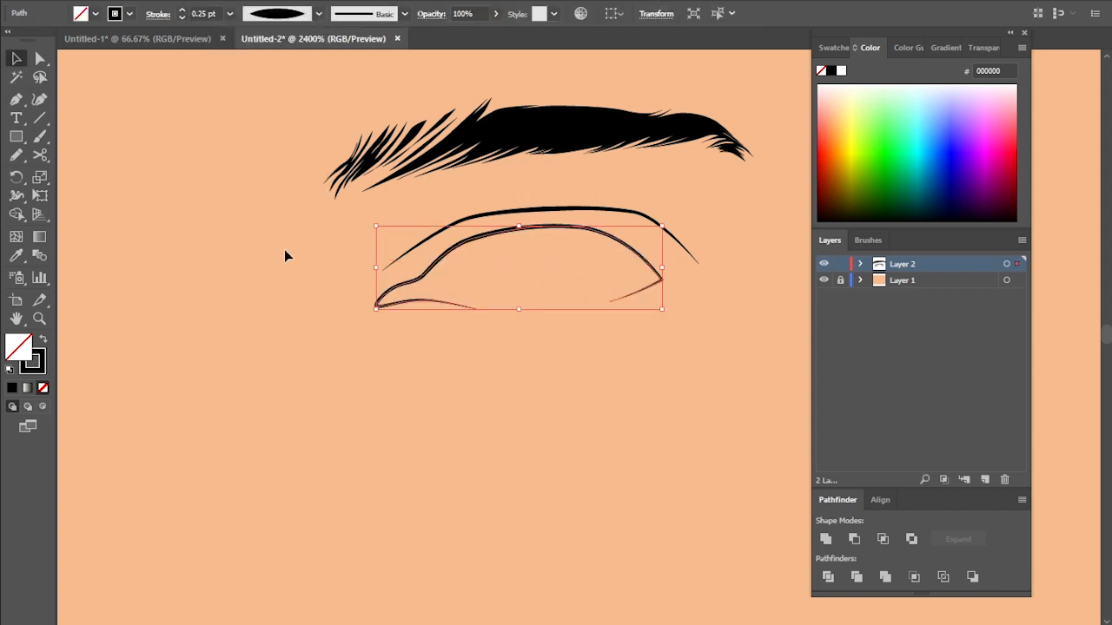
- Deselect the eye outline and set the stroke's width profile back to Uniform
{"action": "left_click", "coordinate": [290, 314]}
{"action": "key", "text": "c"}
{"action": "scroll", "coordinate": [500, 251], "scroll_direction": "up", "scroll_amount": 1}
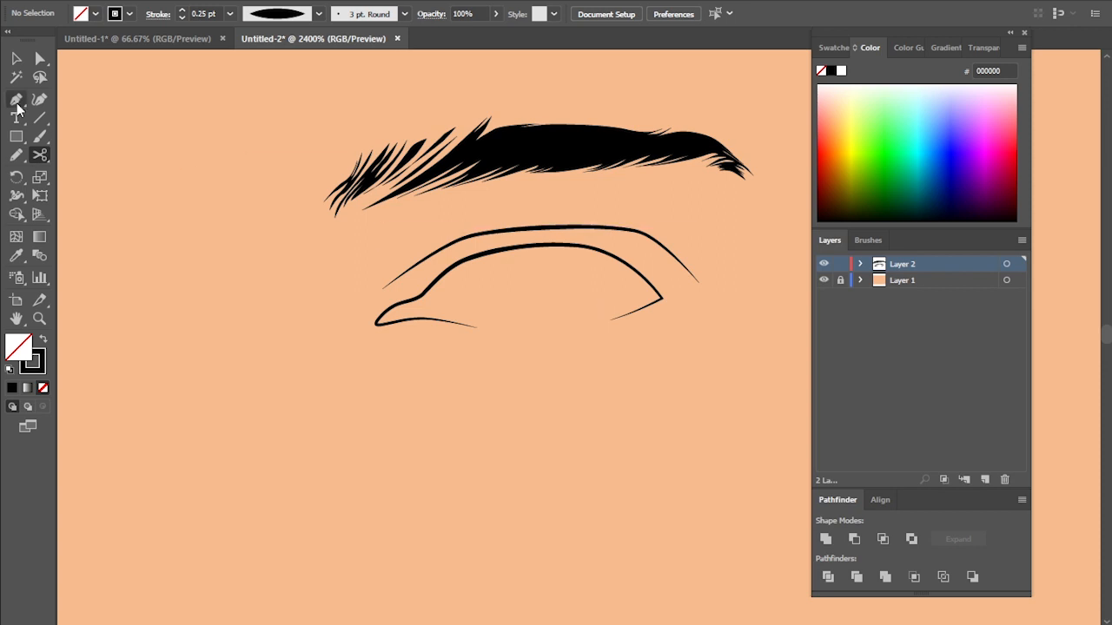
{"action": "left_click", "coordinate": [319, 16]}
{"action": "left_click", "coordinate": [303, 31]}
{"action": "scroll", "coordinate": [526, 259], "scroll_direction": "up", "scroll_amount": 2}
{"action": "scroll", "coordinate": [500, 257], "scroll_direction": "down", "scroll_amount": 4}
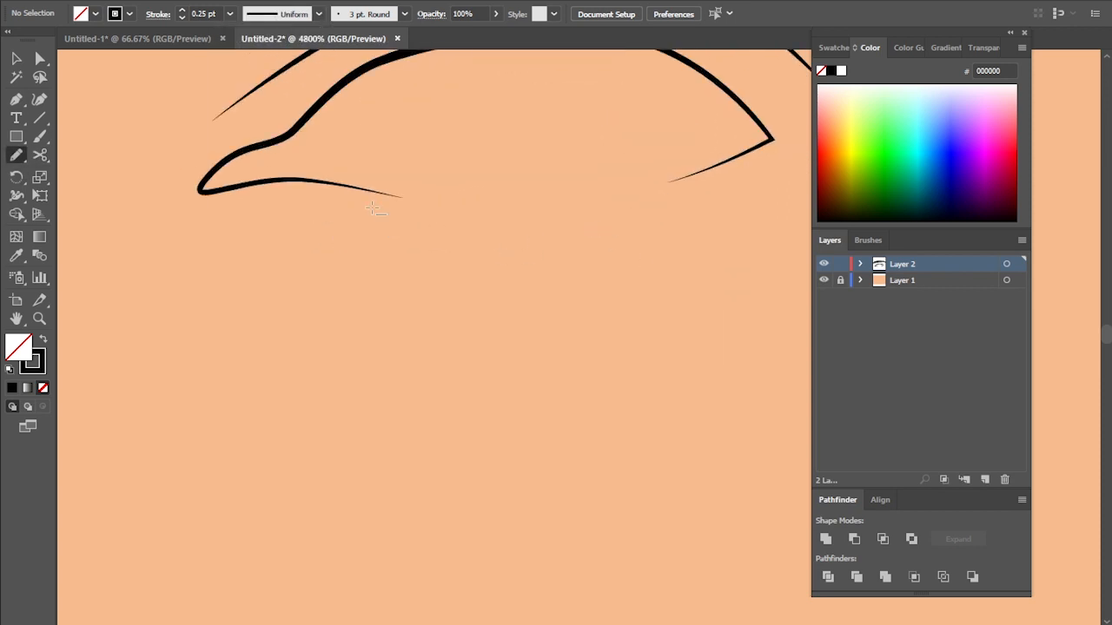
{"action": "scroll", "coordinate": [372, 208], "scroll_direction": "down", "scroll_amount": 5}
{"action": "scroll", "coordinate": [408, 220], "scroll_direction": "up", "scroll_amount": 3}
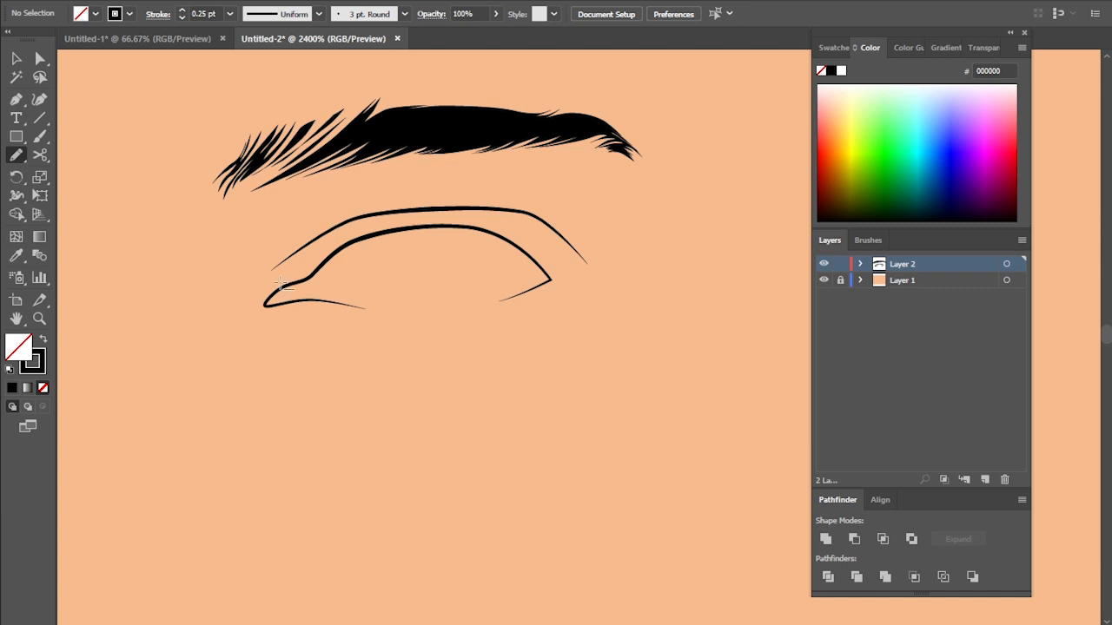
{"action": "scroll", "coordinate": [280, 282], "scroll_direction": "up", "scroll_amount": 1}
{"action": "scroll", "coordinate": [456, 315], "scroll_direction": "down", "scroll_amount": 1}
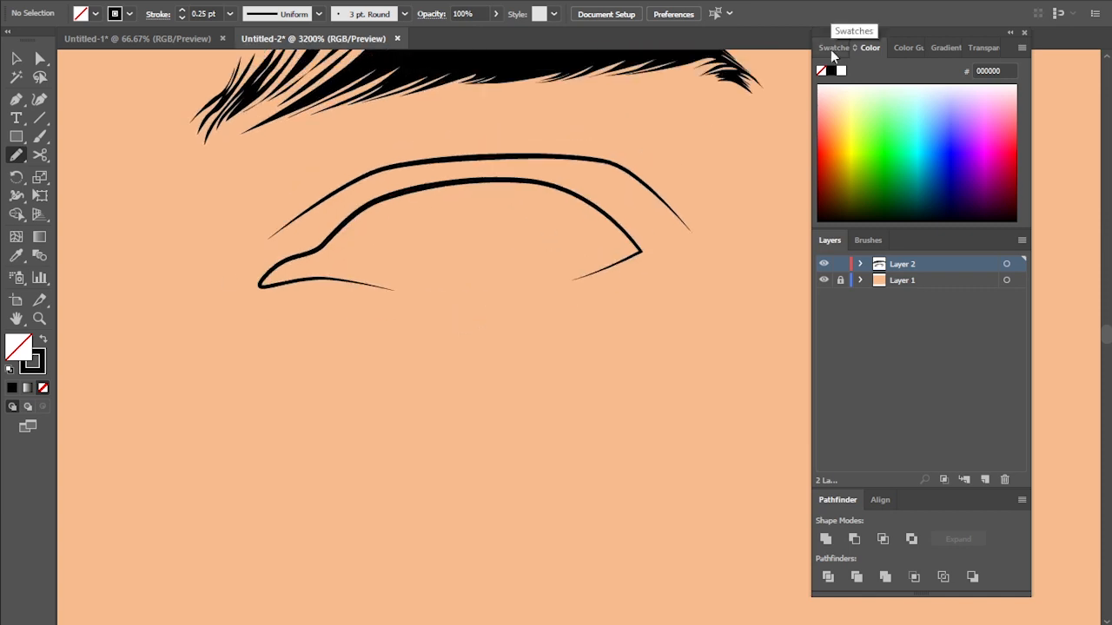
{"action": "left_click", "coordinate": [17, 138]}
{"action": "left_click", "coordinate": [321, 15]}
{"action": "left_click", "coordinate": [400, 15]}
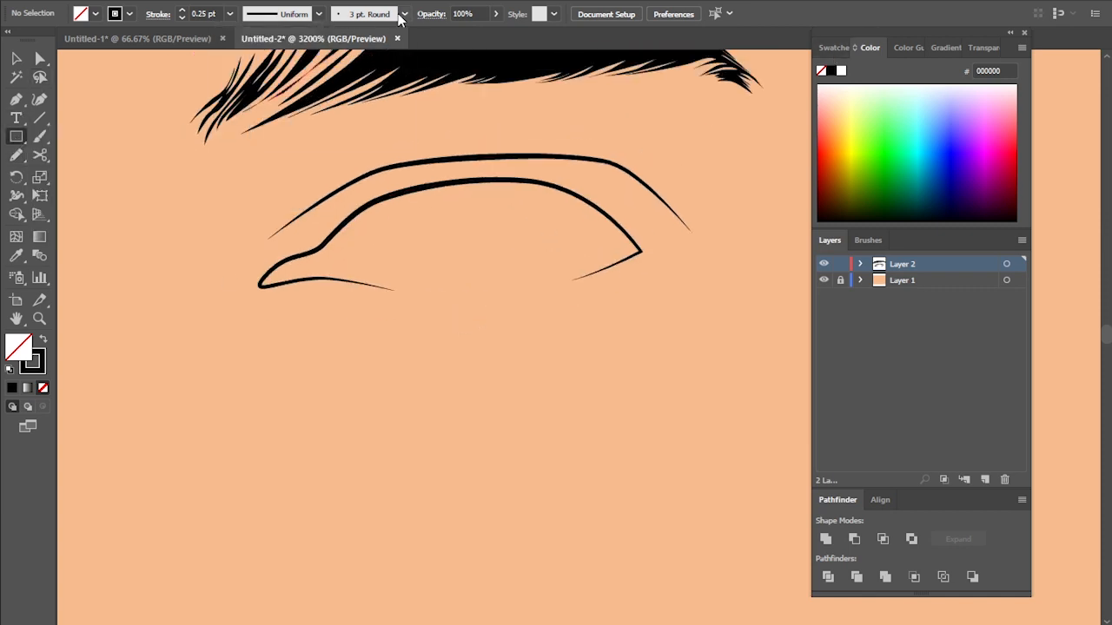
{"action": "left_click", "coordinate": [404, 15]}
{"action": "left_click", "coordinate": [263, 134]}
{"action": "left_click", "coordinate": [651, 107]}
- Set a white fill with no stroke and draw the white of the eye inside the outline with the Pen tool
{"action": "key", "text": "slash"}
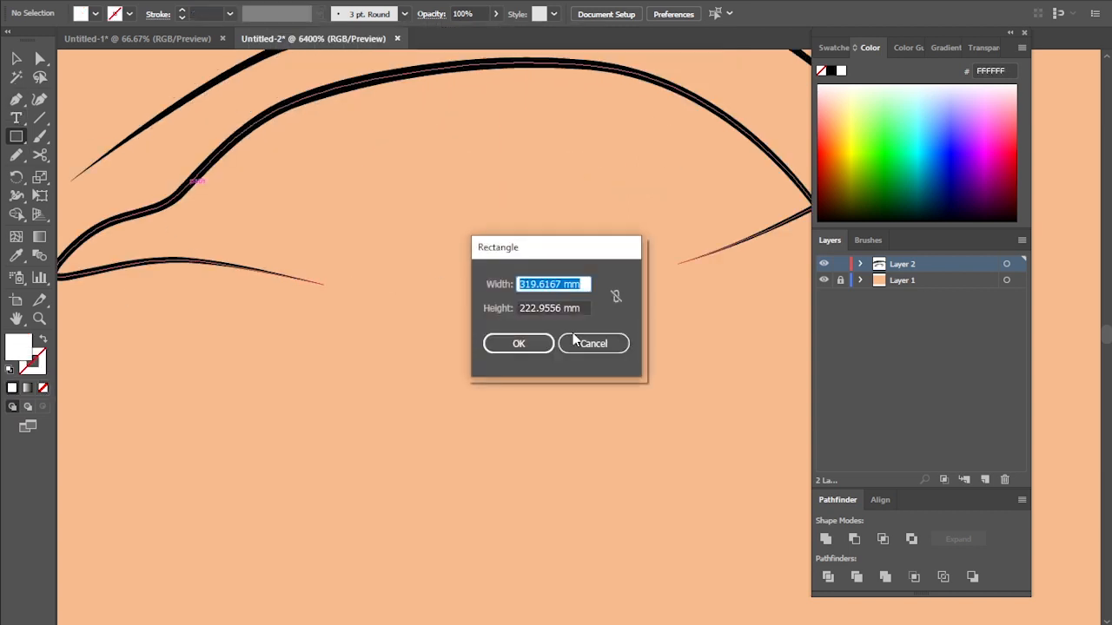
{"action": "left_click", "coordinate": [581, 342]}
{"action": "key", "text": "p"}
{"action": "left_click", "coordinate": [174, 198]}
{"action": "left_click_drag", "start_coordinate": [173, 259], "coordinate": [406, 300]}
{"action": "left_click_drag", "start_coordinate": [736, 243], "coordinate": [821, 200]}
{"action": "left_click_drag", "start_coordinate": [747, 188], "coordinate": [710, 264]}
{"action": "left_click", "coordinate": [779, 279]}
{"action": "left_click_drag", "start_coordinate": [556, 140], "coordinate": [437, 139]}
{"action": "left_click_drag", "start_coordinate": [248, 181], "coordinate": [207, 213]}
{"action": "left_click", "coordinate": [137, 272]}
- Send the white eye shape behind the black eye outline and deselect it
{"action": "left_click", "coordinate": [15, 58]}
{"action": "right_click", "coordinate": [297, 225]}
{"action": "left_click", "coordinate": [522, 516]}
{"action": "left_click", "coordinate": [539, 495]}
{"action": "scroll", "coordinate": [539, 495], "scroll_direction": "down", "scroll_amount": 1}
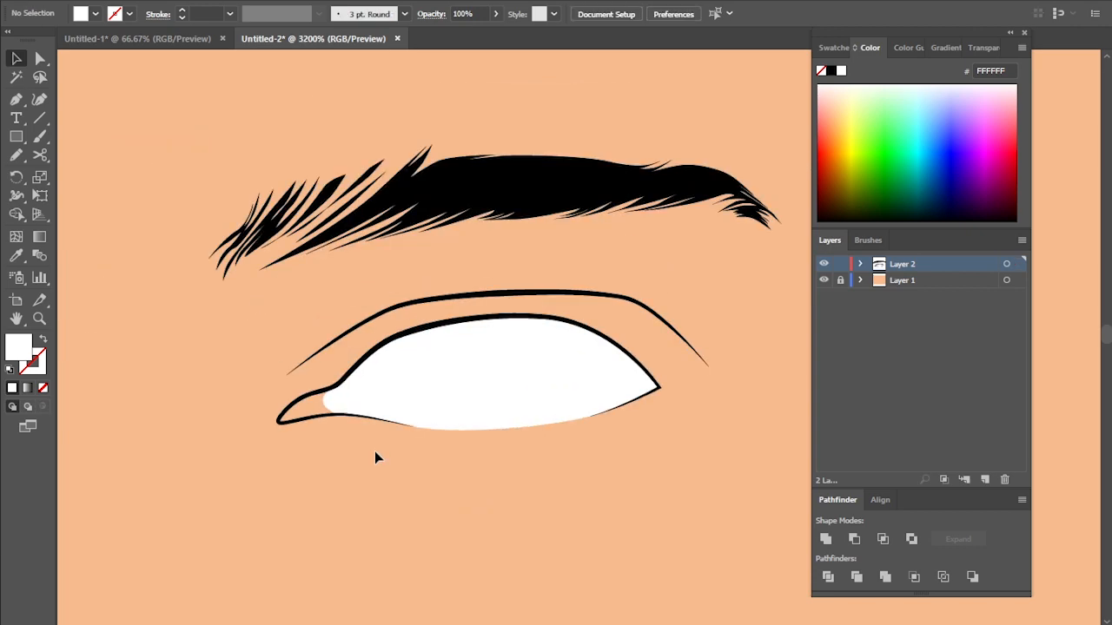
- Set the fill colour to dark green 023028 for the iris
{"action": "scroll", "coordinate": [415, 451], "scroll_direction": "down", "scroll_amount": 1}
{"action": "scroll", "coordinate": [406, 449], "scroll_direction": "up", "scroll_amount": 1}
{"action": "scroll", "coordinate": [406, 448], "scroll_direction": "down", "scroll_amount": 1}
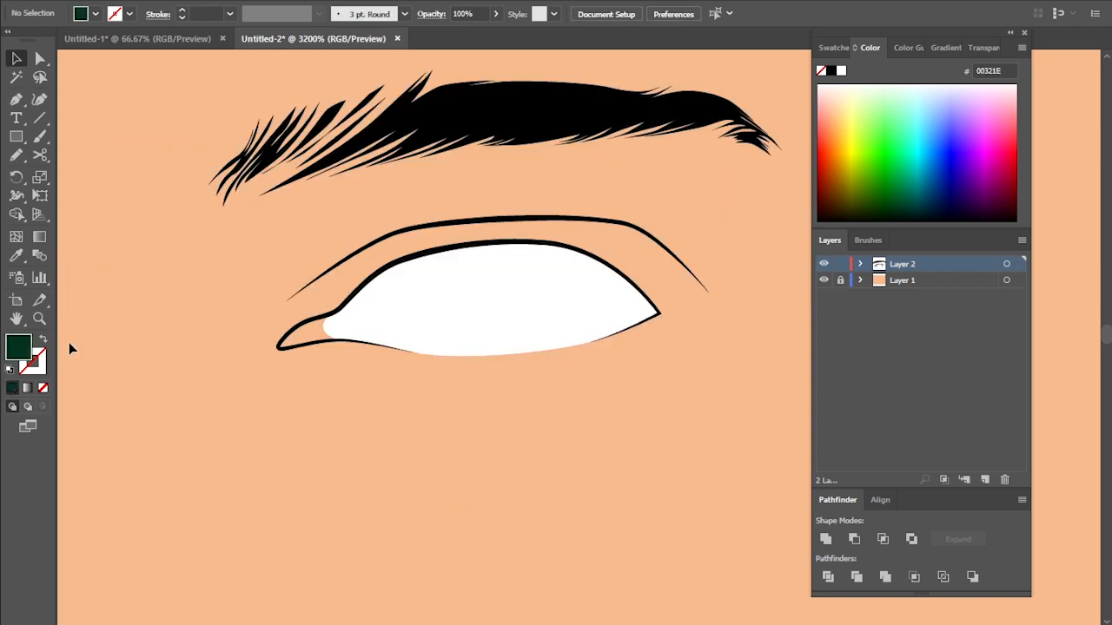
{"action": "double_click", "coordinate": [18, 347]}
{"action": "left_click", "coordinate": [666, 356]}
{"action": "key", "text": "Return"}
- Try to outline the iris over the white of the eye with the Pen tool
{"action": "scroll", "coordinate": [503, 313], "scroll_direction": "up", "scroll_amount": 1}
{"action": "left_click", "coordinate": [345, 198]}
{"action": "left_click_drag", "start_coordinate": [368, 360], "coordinate": [501, 477]}
{"action": "key", "text": "ctrl+z"}
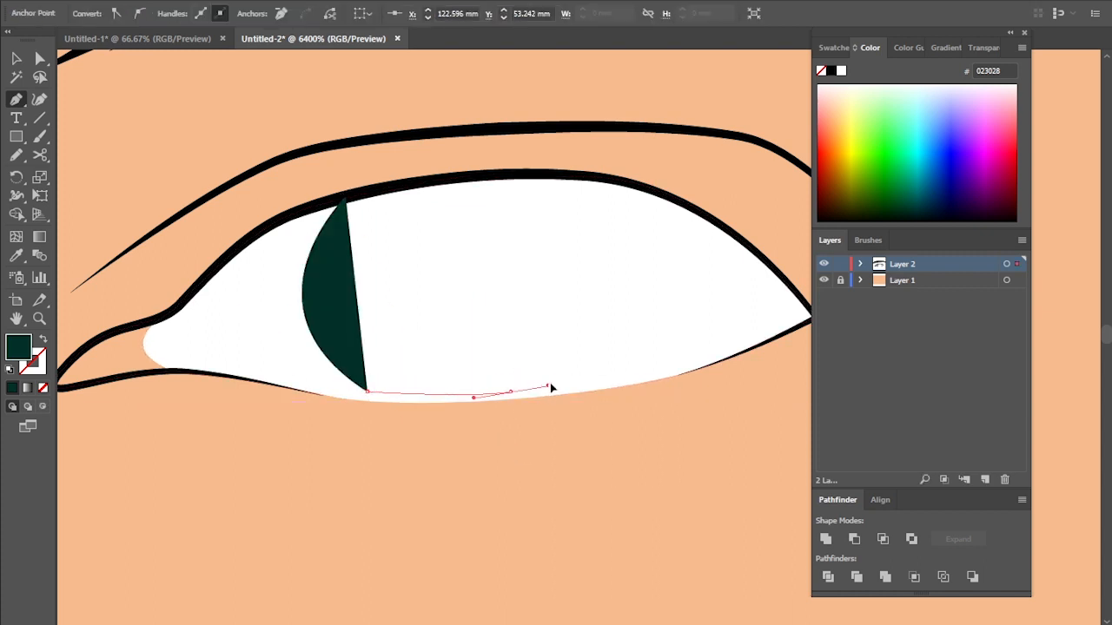
{"action": "left_click_drag", "start_coordinate": [549, 385], "coordinate": [581, 375]}
{"action": "key", "text": "ctrl+z"}
{"action": "key", "text": "ctrl+z"}
{"action": "key", "text": "ctrl+z"}
- Draw a dark green iris ellipse, sized to about 1.7 by 1.63 mm, in the middle of the eye beneath the upper lid
{"action": "key", "text": "l"}
{"action": "left_click_drag", "start_coordinate": [354, 206], "coordinate": [594, 399], "text": "shift"}
{"action": "key", "text": "v"}
{"action": "left_click_drag", "start_coordinate": [471, 304], "coordinate": [475, 270]}
{"action": "left_click_drag", "start_coordinate": [474, 412], "coordinate": [473, 401]}
- Bring the black eye outline to the front, above the iris
{"action": "double_click", "coordinate": [627, 180]}
{"action": "right_click", "coordinate": [627, 179]}
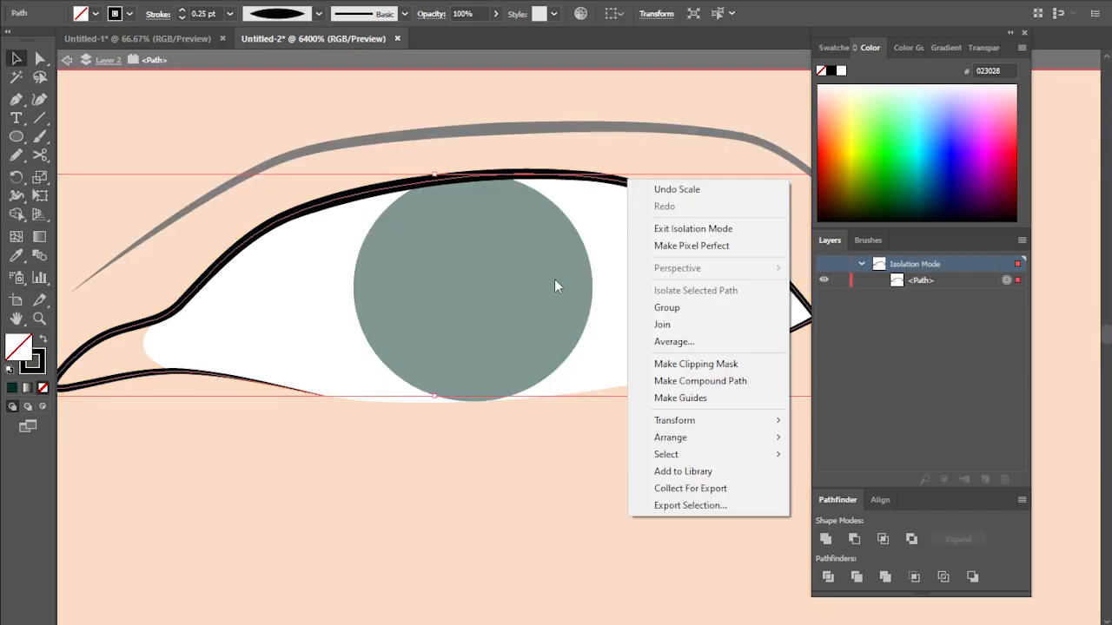
{"action": "double_click", "coordinate": [555, 280]}
{"action": "right_click", "coordinate": [654, 187]}
{"action": "mouse_move", "coordinate": [697, 431]}
{"action": "left_click", "coordinate": [860, 433]}
{"action": "left_click", "coordinate": [498, 453]}
- Reshape the iris with the Curvature tool so its upper edge follows the lid line and its sides stay rounded
{"action": "scroll", "coordinate": [469, 399], "scroll_direction": "up", "scroll_amount": 2}
{"action": "left_click", "coordinate": [390, 327]}
{"action": "scroll", "coordinate": [396, 301], "scroll_direction": "up", "scroll_amount": 3}
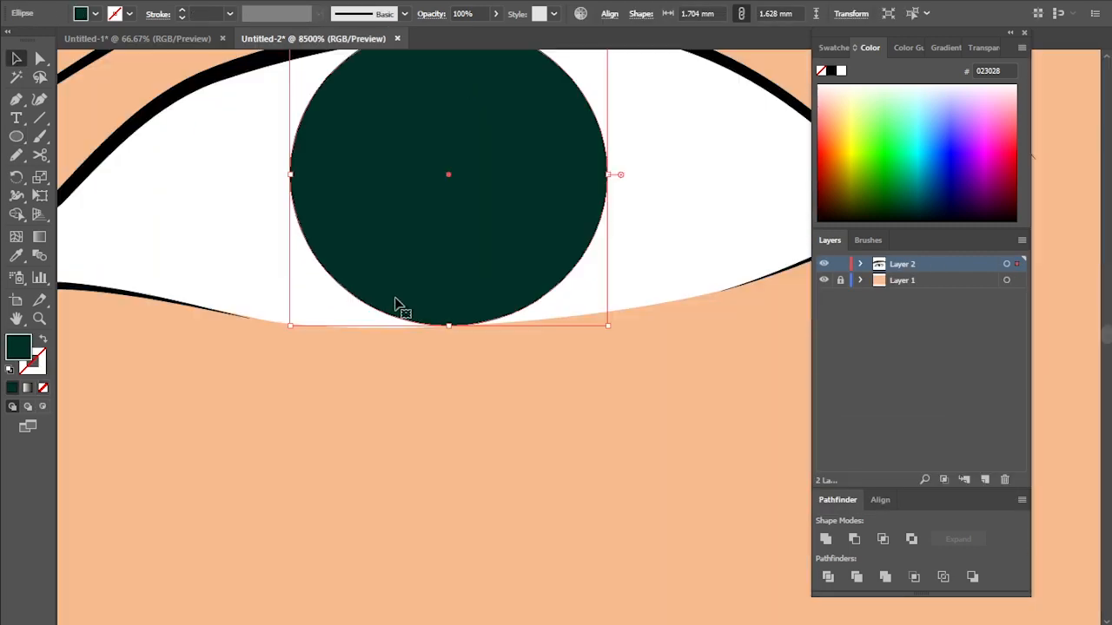
{"action": "scroll", "coordinate": [396, 304], "scroll_direction": "up", "scroll_amount": 3}
{"action": "left_click", "coordinate": [40, 101]}
{"action": "left_click_drag", "start_coordinate": [335, 333], "coordinate": [315, 317]}
{"action": "left_click_drag", "start_coordinate": [373, 285], "coordinate": [380, 301]}
{"action": "left_click_drag", "start_coordinate": [558, 329], "coordinate": [624, 346]}
{"action": "scroll", "coordinate": [618, 304], "scroll_direction": "down", "scroll_amount": 3}
{"action": "left_click_drag", "start_coordinate": [290, 310], "coordinate": [274, 311]}
{"action": "left_click_drag", "start_coordinate": [315, 186], "coordinate": [299, 187]}
{"action": "left_click_drag", "start_coordinate": [589, 172], "coordinate": [603, 169]}
{"action": "left_click_drag", "start_coordinate": [552, 153], "coordinate": [556, 156]}
{"action": "left_click_drag", "start_coordinate": [449, 460], "coordinate": [459, 449]}
{"action": "scroll", "coordinate": [625, 265], "scroll_direction": "down", "scroll_amount": 4}
{"action": "scroll", "coordinate": [581, 298], "scroll_direction": "up", "scroll_amount": 4}
- Change the iris fill to dark teal 022B35 and deselect it
{"action": "left_click", "coordinate": [16, 59]}
{"action": "scroll", "coordinate": [300, 318], "scroll_direction": "down", "scroll_amount": 2}
{"action": "left_click", "coordinate": [343, 350]}
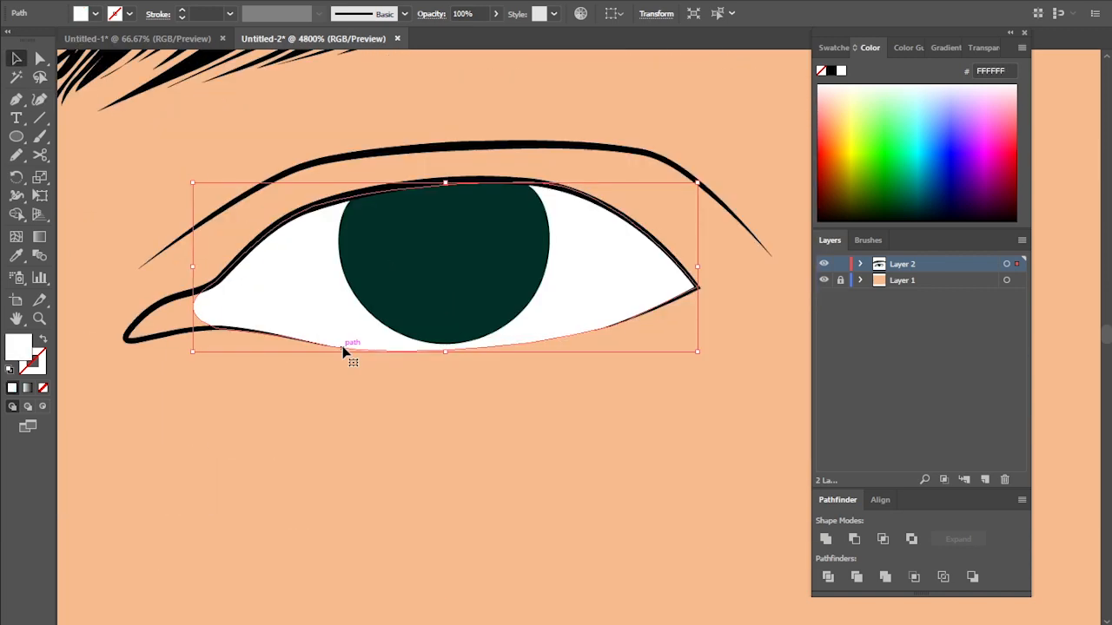
{"action": "left_click", "coordinate": [342, 381]}
{"action": "left_click", "coordinate": [369, 291]}
{"action": "double_click", "coordinate": [17, 349]}
{"action": "left_click_drag", "start_coordinate": [743, 292], "coordinate": [744, 278]}
{"action": "left_click", "coordinate": [898, 195]}
{"action": "left_click", "coordinate": [509, 421]}
{"action": "scroll", "coordinate": [509, 420], "scroll_direction": "down", "scroll_amount": 3}
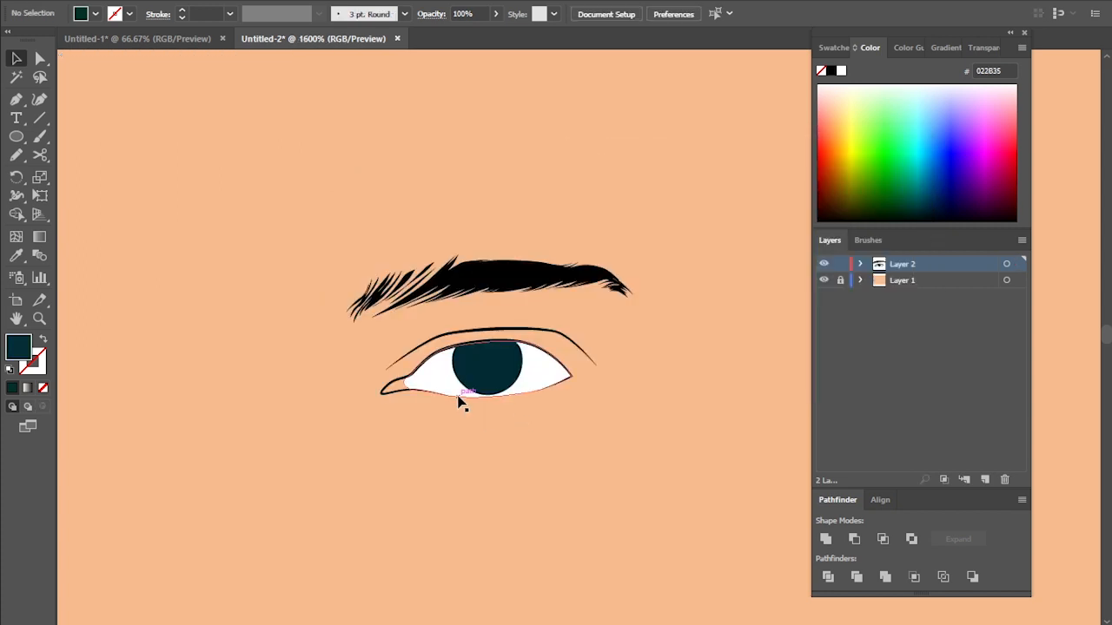
- Choose the Pen tool and set a black stroke with no fill
{"action": "scroll", "coordinate": [458, 402], "scroll_direction": "up", "scroll_amount": 2}
{"action": "left_click", "coordinate": [16, 99]}
{"action": "left_click", "coordinate": [44, 339]}
{"action": "left_click", "coordinate": [832, 71]}
{"action": "left_click", "coordinate": [39, 369]}
{"action": "left_click", "coordinate": [43, 388]}
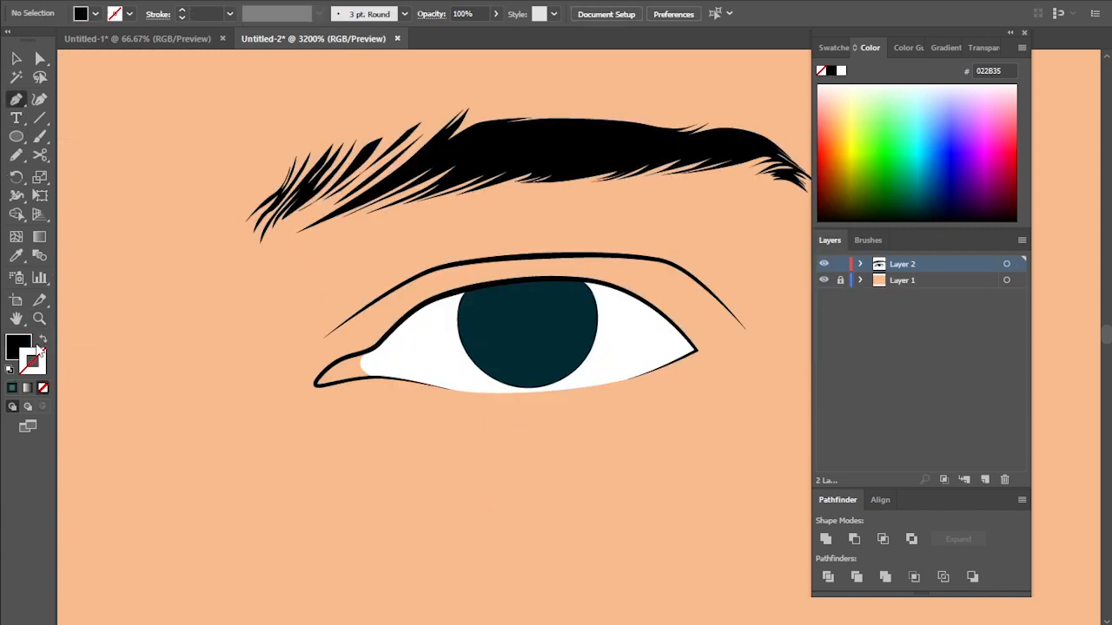
{"action": "left_click", "coordinate": [43, 338]}
- Try to draw a curved lash at the outer eye corner with the Pen tool, using a thicker stroke and another width profile
{"action": "scroll", "coordinate": [725, 271], "scroll_direction": "up", "scroll_amount": 2}
{"action": "left_click_drag", "start_coordinate": [679, 363], "coordinate": [704, 356]}
{"action": "left_click", "coordinate": [17, 58]}
{"action": "key", "text": "ctrl+z"}
{"action": "left_click", "coordinate": [182, 17]}
{"action": "left_click", "coordinate": [181, 17]}
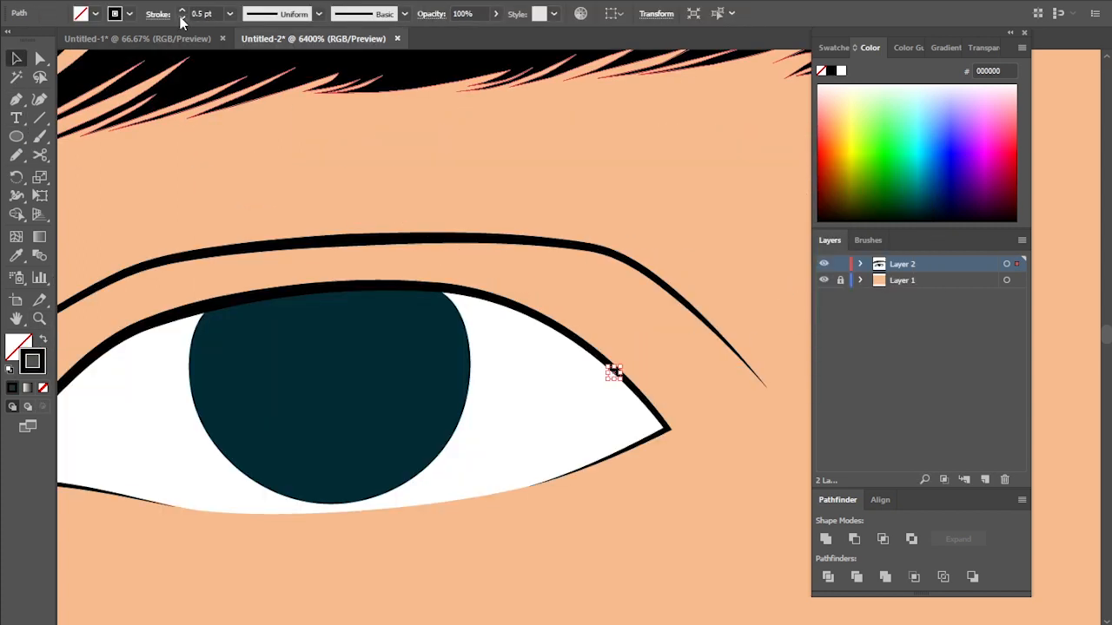
{"action": "left_click", "coordinate": [181, 17]}
{"action": "left_click", "coordinate": [763, 331]}
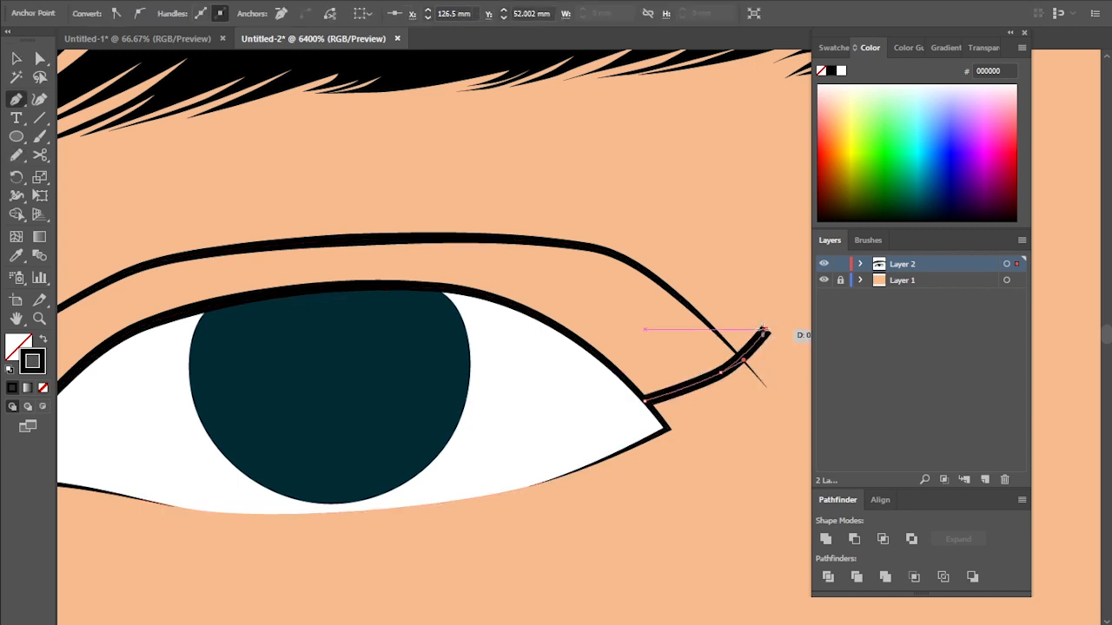
{"action": "left_click", "coordinate": [697, 389]}
{"action": "left_click", "coordinate": [325, 11]}
{"action": "left_click", "coordinate": [282, 53]}
{"action": "left_click", "coordinate": [609, 225]}
{"action": "key", "text": "ctrl+z"}
{"action": "key", "text": "ctrl+z"}
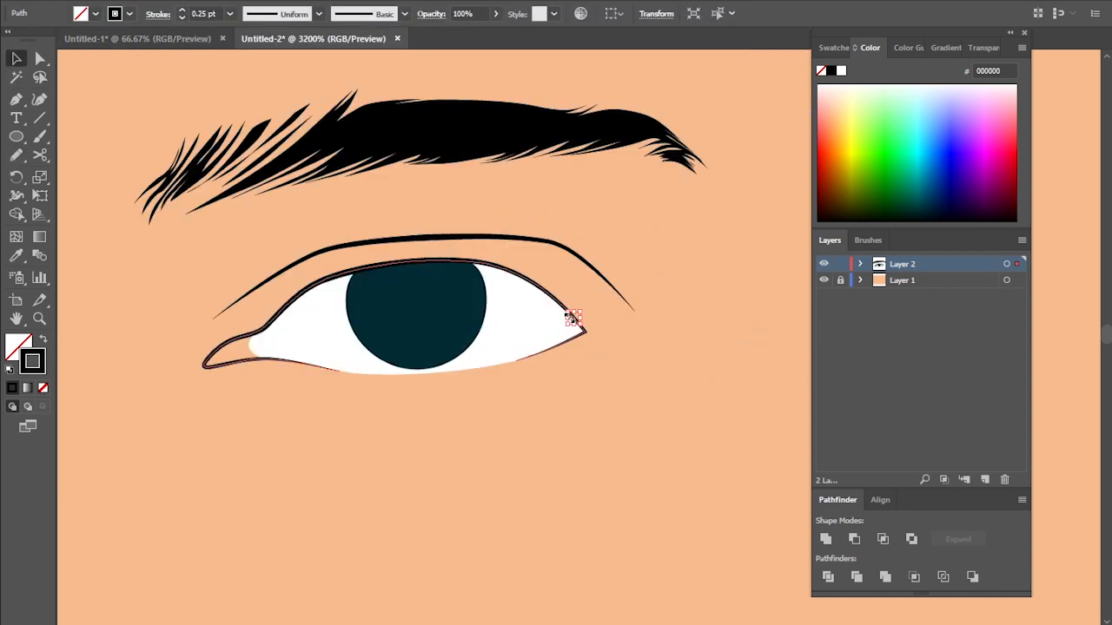
- Swap to a black fill with no stroke and draw curved lashes at the outer eye corner with the Pencil tool
{"action": "left_click", "coordinate": [15, 155]}
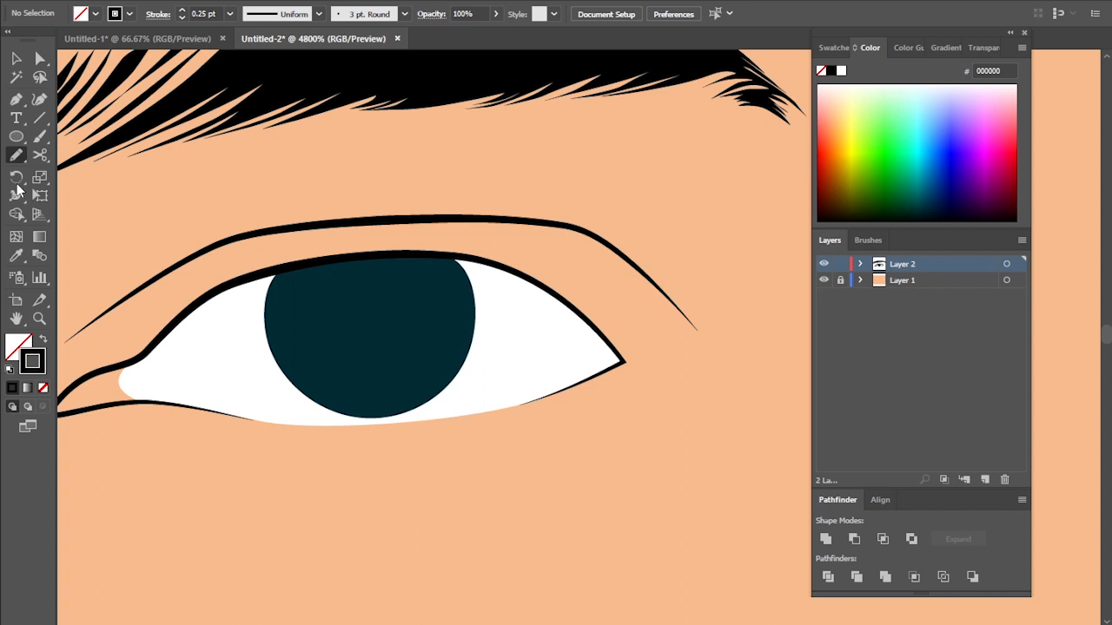
{"action": "left_click", "coordinate": [44, 339]}
{"action": "scroll", "coordinate": [708, 309], "scroll_direction": "up", "scroll_amount": 3}
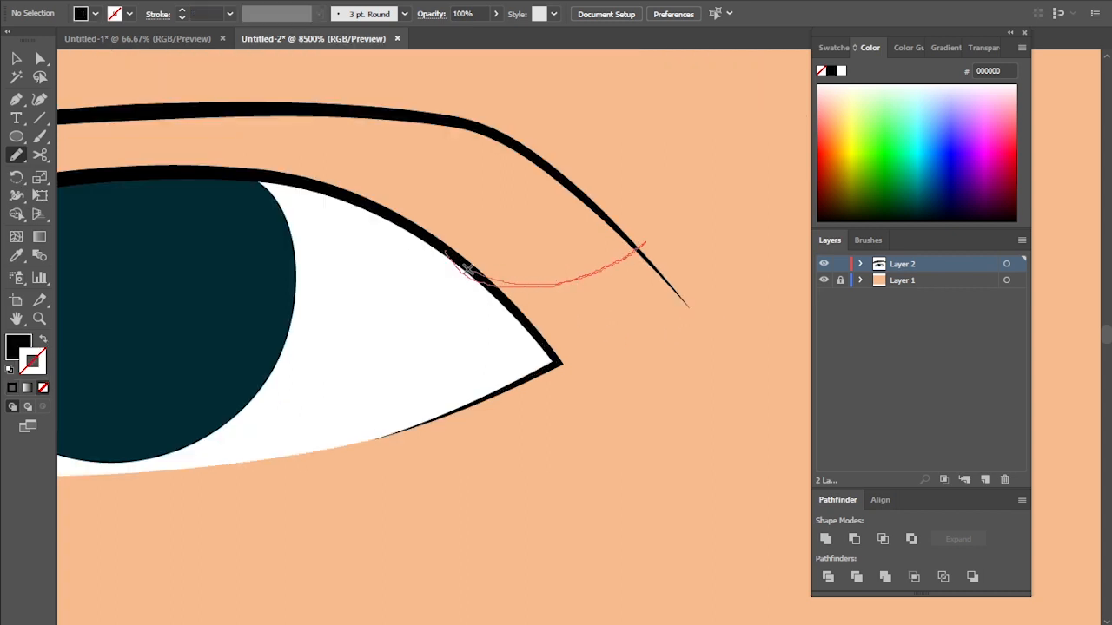
{"action": "left_click_drag", "start_coordinate": [467, 270], "coordinate": [465, 270]}
{"action": "scroll", "coordinate": [668, 316], "scroll_direction": "down", "scroll_amount": 2}
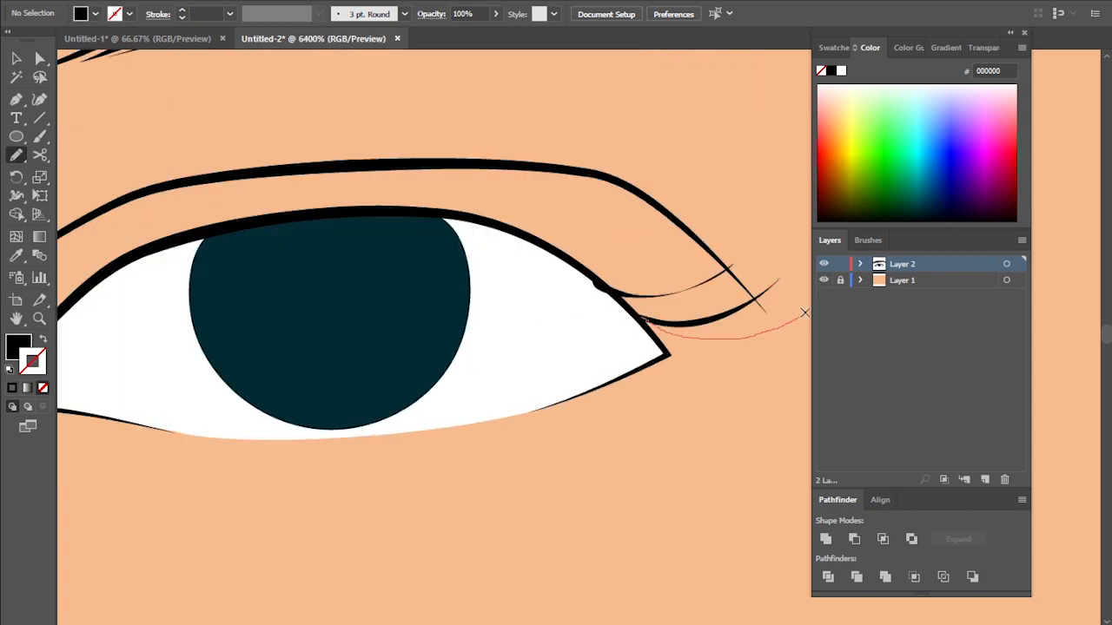
{"action": "left_click_drag", "start_coordinate": [777, 357], "coordinate": [777, 358]}
{"action": "scroll", "coordinate": [745, 395], "scroll_direction": "down", "scroll_amount": 1}
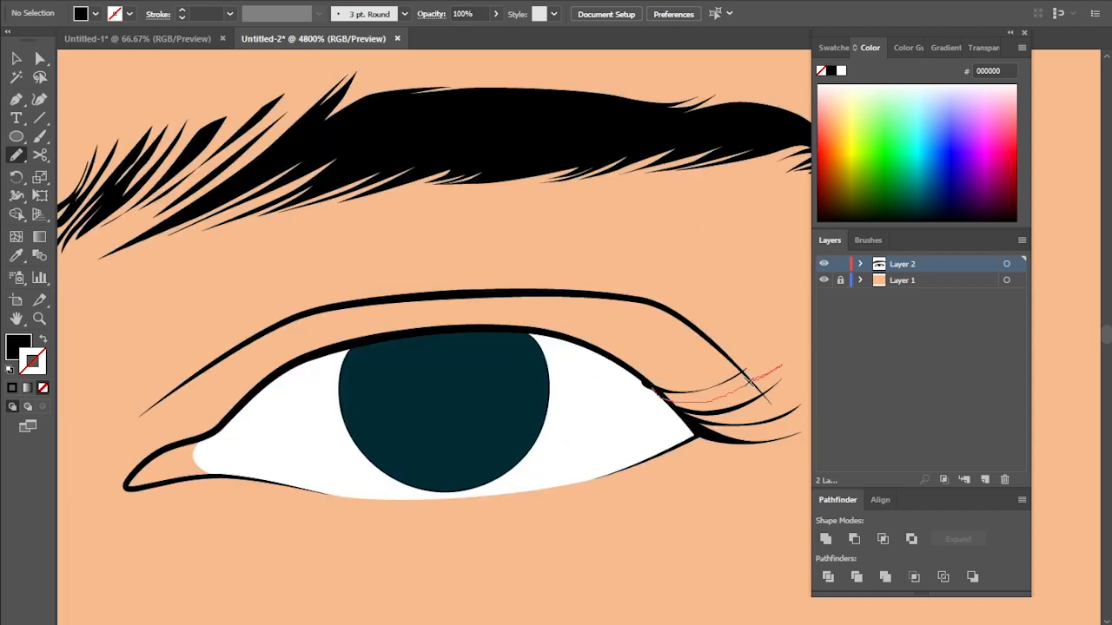
{"action": "scroll", "coordinate": [652, 383], "scroll_direction": "up", "scroll_amount": 1}
{"action": "mouse_move", "coordinate": [661, 379]}
{"action": "left_mouse_down"}
{"action": "mouse_move", "coordinate": [617, 355]}
{"action": "mouse_move", "coordinate": [634, 349]}
{"action": "mouse_move", "coordinate": [653, 379]}
{"action": "left_mouse_up"}
- Continue the black lashes along the outer half and middle of the upper lid with the Pencil tool
{"action": "scroll", "coordinate": [638, 354], "scroll_direction": "left", "scroll_amount": 1}
{"action": "scroll", "coordinate": [634, 349], "scroll_direction": "down", "scroll_amount": 1}
{"action": "scroll", "coordinate": [658, 375], "scroll_direction": "up", "scroll_amount": 1}
{"action": "scroll", "coordinate": [717, 375], "scroll_direction": "left", "scroll_amount": 2}
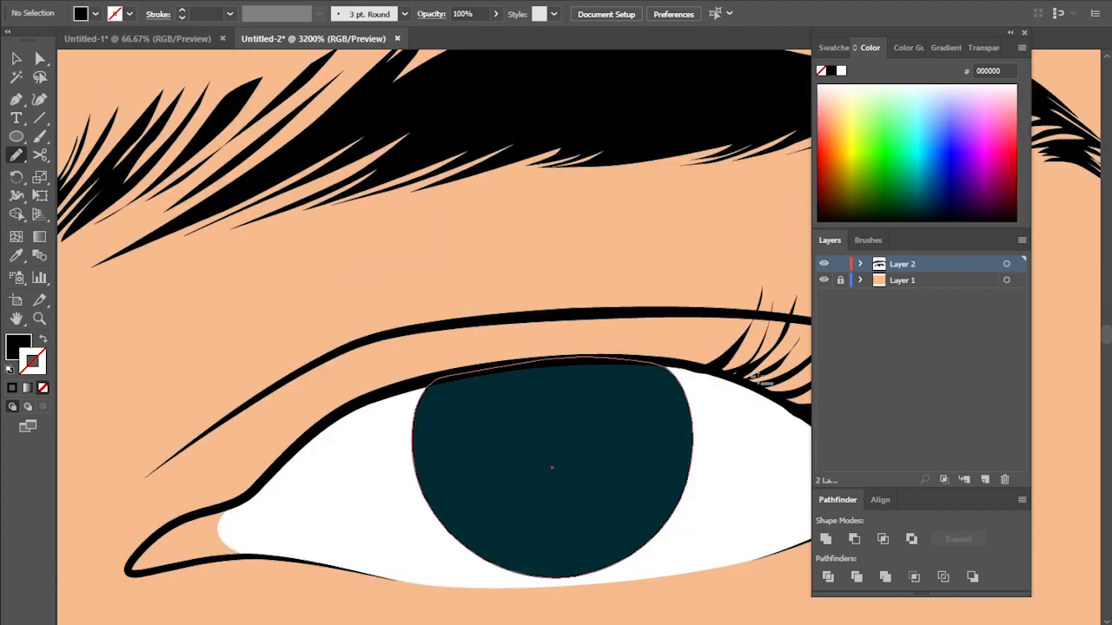
{"action": "scroll", "coordinate": [758, 380], "scroll_direction": "up", "scroll_amount": 1}
{"action": "left_click_drag", "start_coordinate": [563, 378], "coordinate": [563, 378]}
{"action": "scroll", "coordinate": [563, 378], "scroll_direction": "down", "scroll_amount": 2}
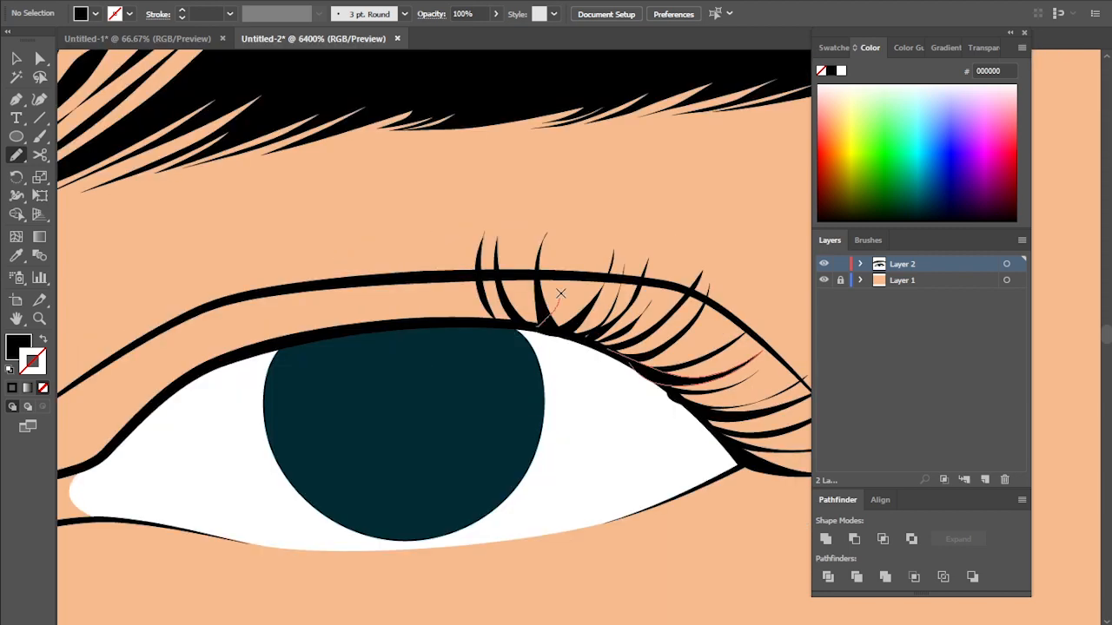
{"action": "left_click_drag", "start_coordinate": [575, 333], "coordinate": [575, 334]}
{"action": "scroll", "coordinate": [573, 334], "scroll_direction": "down", "scroll_amount": 1}
{"action": "scroll", "coordinate": [512, 284], "scroll_direction": "up", "scroll_amount": 1}
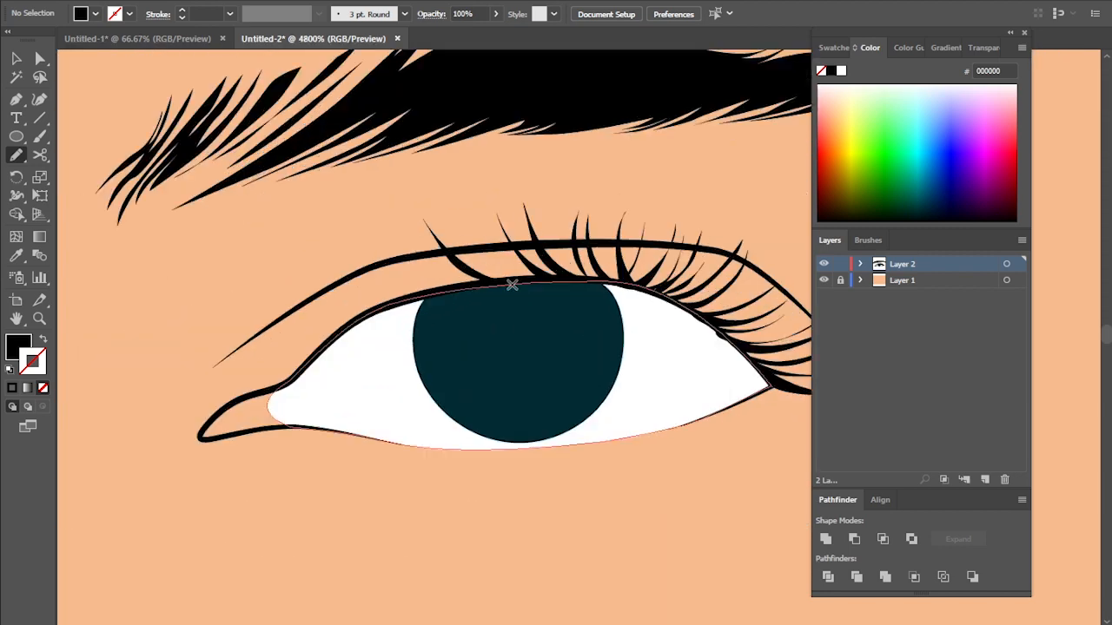
- Add lashes along the inner half of the upper lid, making them shorter towards the inner corner
{"action": "scroll", "coordinate": [413, 255], "scroll_direction": "up", "scroll_amount": 1}
{"action": "left_click_drag", "start_coordinate": [417, 309], "coordinate": [351, 247]}
{"action": "mouse_move", "coordinate": [304, 365]}
{"action": "left_mouse_down"}
{"action": "mouse_move", "coordinate": [288, 360]}
{"action": "mouse_move", "coordinate": [302, 368]}
{"action": "left_mouse_up"}
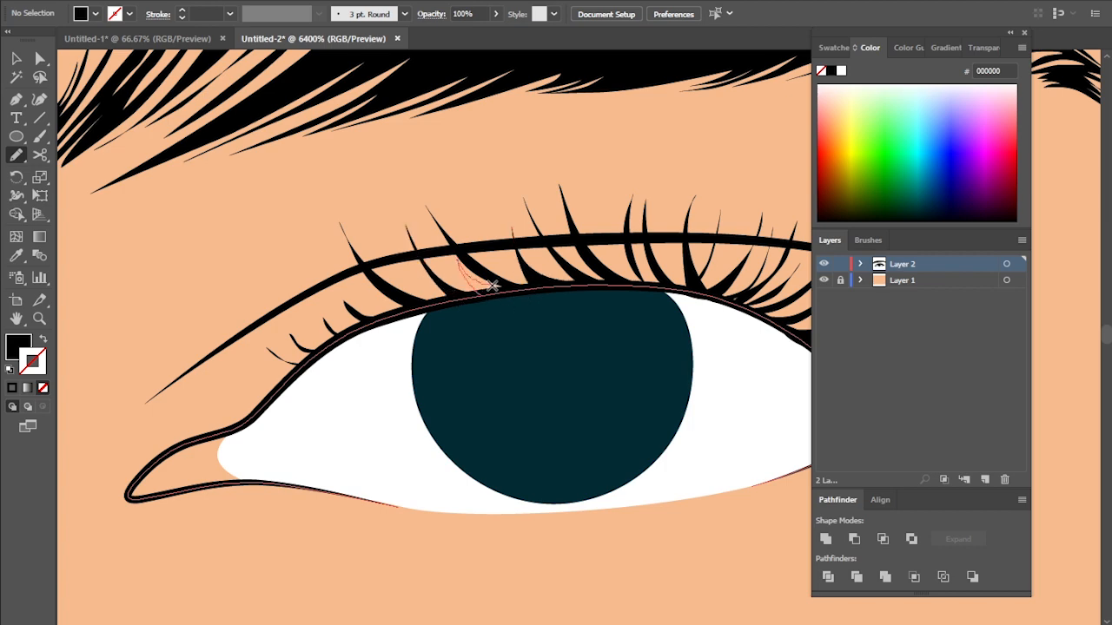
{"action": "left_click_drag", "start_coordinate": [492, 286], "coordinate": [492, 286]}
- Draw a thick black band along the upper lid line, overlapping the top of the iris, with the Pencil tool
{"action": "scroll", "coordinate": [691, 313], "scroll_direction": "down", "scroll_amount": 6}
{"action": "scroll", "coordinate": [725, 321], "scroll_direction": "up", "scroll_amount": 5}
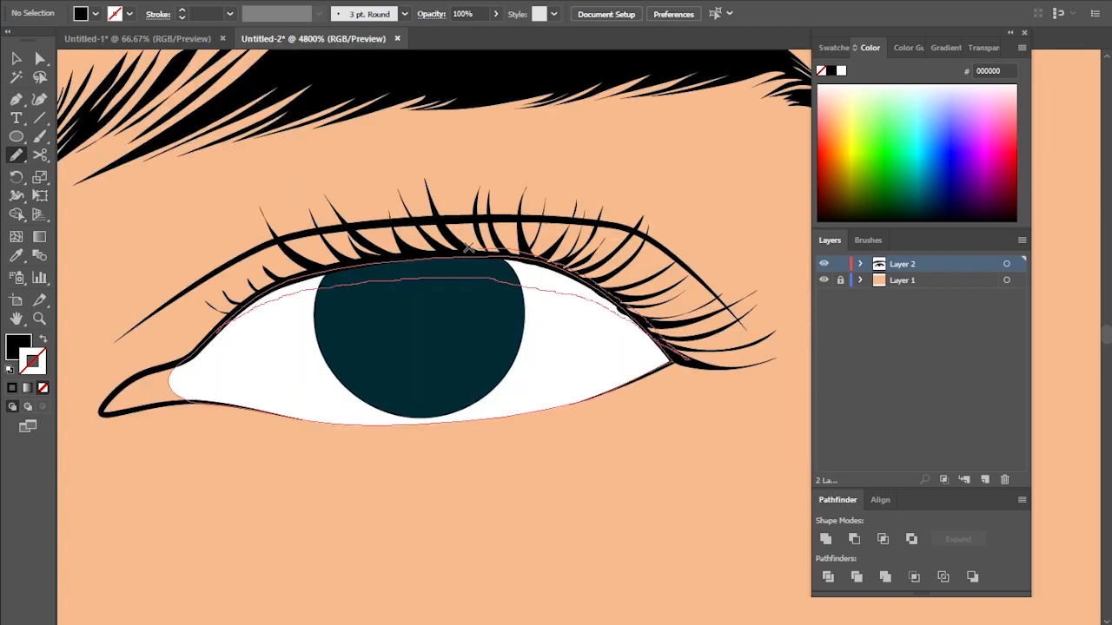
{"action": "scroll", "coordinate": [521, 278], "scroll_direction": "down", "scroll_amount": 4}
{"action": "scroll", "coordinate": [489, 377], "scroll_direction": "up", "scroll_amount": 2}
{"action": "scroll", "coordinate": [497, 287], "scroll_direction": "up", "scroll_amount": 2}
- Select the iris and apply a linear gradient fill to it
{"action": "left_click", "coordinate": [17, 58]}
{"action": "left_click", "coordinate": [443, 347]}
{"action": "left_click", "coordinate": [945, 47]}
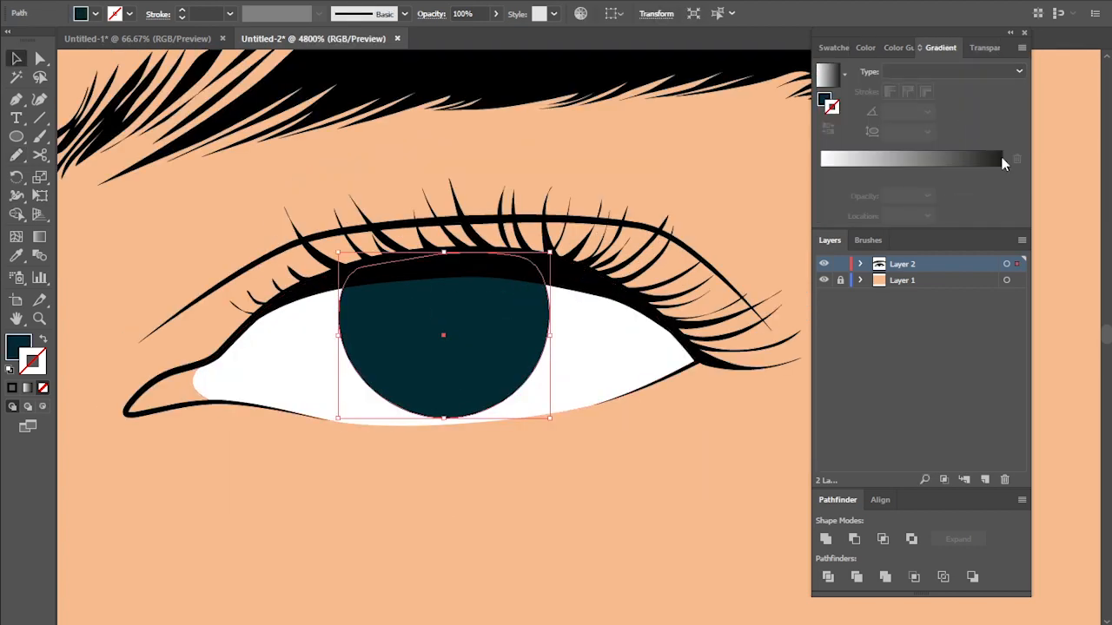
{"action": "left_click", "coordinate": [1000, 161]}
{"action": "left_click", "coordinate": [43, 388]}
{"action": "left_click", "coordinate": [18, 347]}
{"action": "left_click", "coordinate": [941, 48]}
{"action": "left_click", "coordinate": [944, 164]}
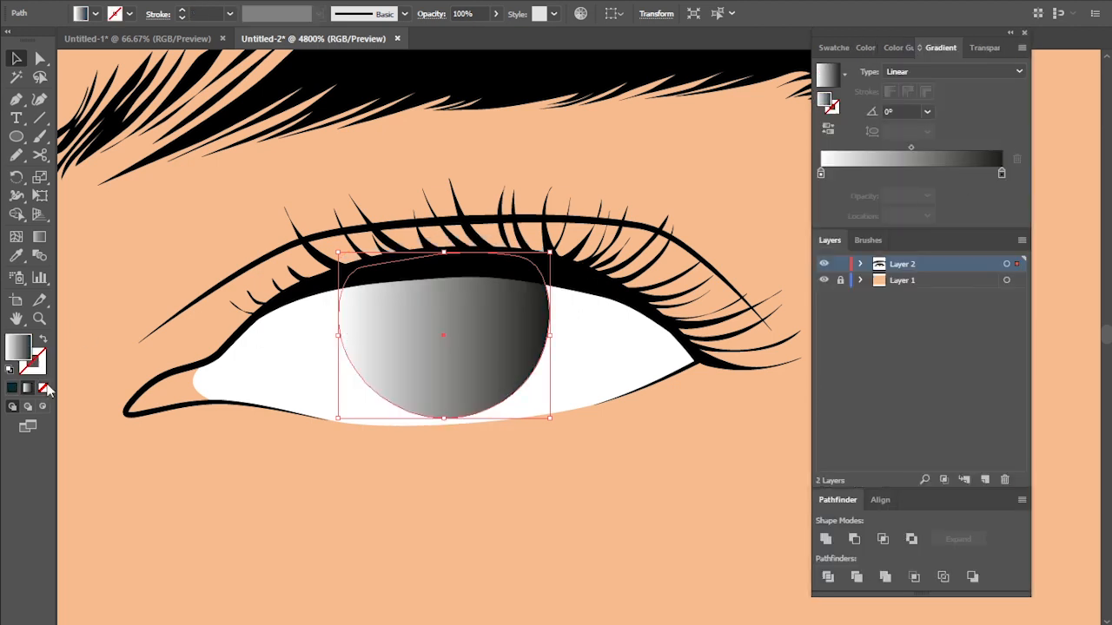
- Add the dark teal colour as a gradient stop, remove the white stop and move the teal stop to the gradient's start
{"action": "left_click", "coordinate": [12, 388]}
{"action": "left_click", "coordinate": [943, 49]}
{"action": "left_click_drag", "start_coordinate": [825, 100], "coordinate": [975, 165]}
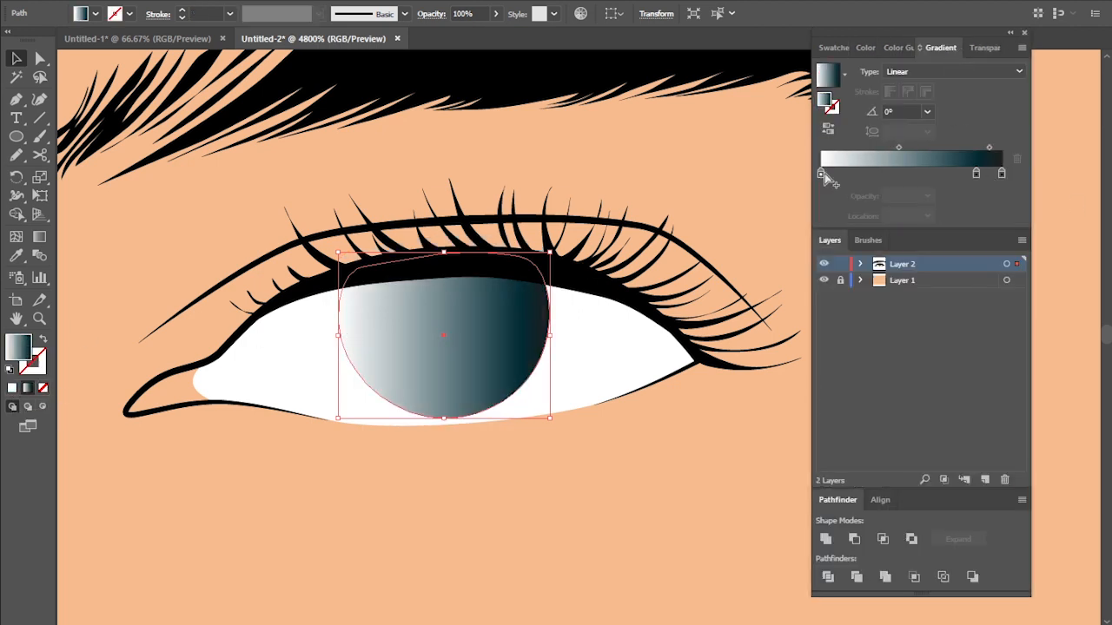
{"action": "left_click_drag", "start_coordinate": [822, 174], "coordinate": [832, 208]}
{"action": "left_click_drag", "start_coordinate": [976, 173], "coordinate": [853, 185]}
{"action": "double_click", "coordinate": [1001, 174]}
{"action": "left_click", "coordinate": [905, 103]}
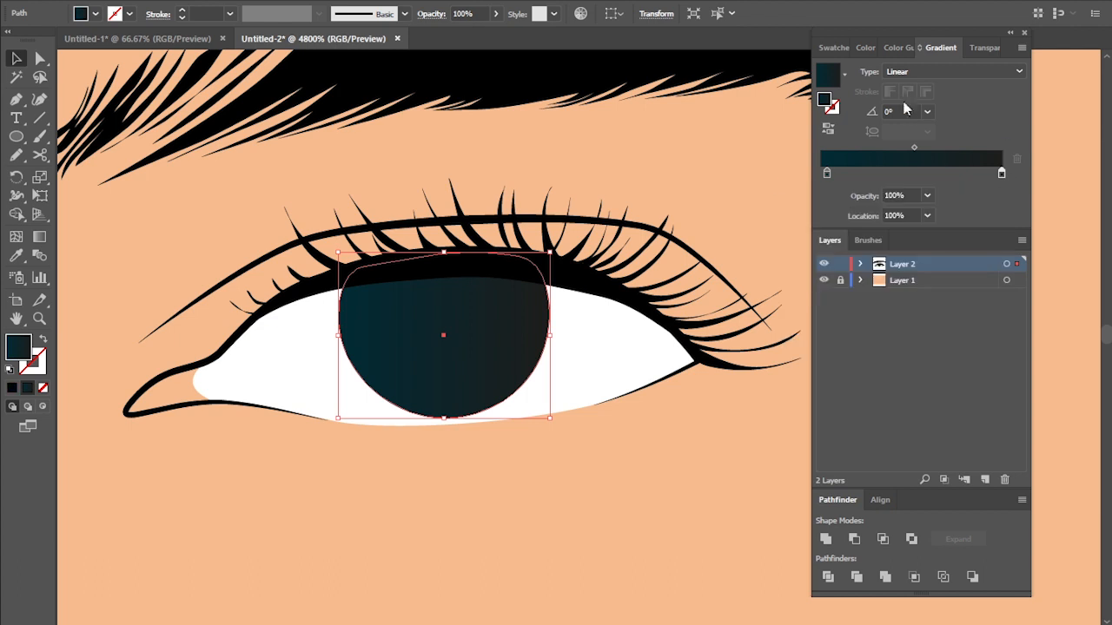
- Run the iris gradient vertically from its lower edge up to the lid band with the Gradient tool
{"action": "left_click", "coordinate": [39, 237]}
{"action": "mouse_move", "coordinate": [557, 337]}
{"action": "left_mouse_down"}
{"action": "mouse_move", "coordinate": [410, 136]}
{"action": "mouse_move", "coordinate": [341, 125]}
{"action": "left_mouse_up"}
{"action": "mouse_move", "coordinate": [339, 335]}
{"action": "left_mouse_down"}
{"action": "mouse_move", "coordinate": [436, 451]}
{"action": "mouse_move", "coordinate": [443, 412]}
{"action": "left_mouse_up"}
{"action": "left_click_drag", "start_coordinate": [446, 204], "coordinate": [444, 281]}
- Set the end stop of the iris gradient to black and deselect the iris
{"action": "double_click", "coordinate": [1001, 174]}
{"action": "left_click", "coordinate": [802, 257]}
{"action": "left_click", "coordinate": [853, 222]}
{"action": "left_click", "coordinate": [670, 252]}
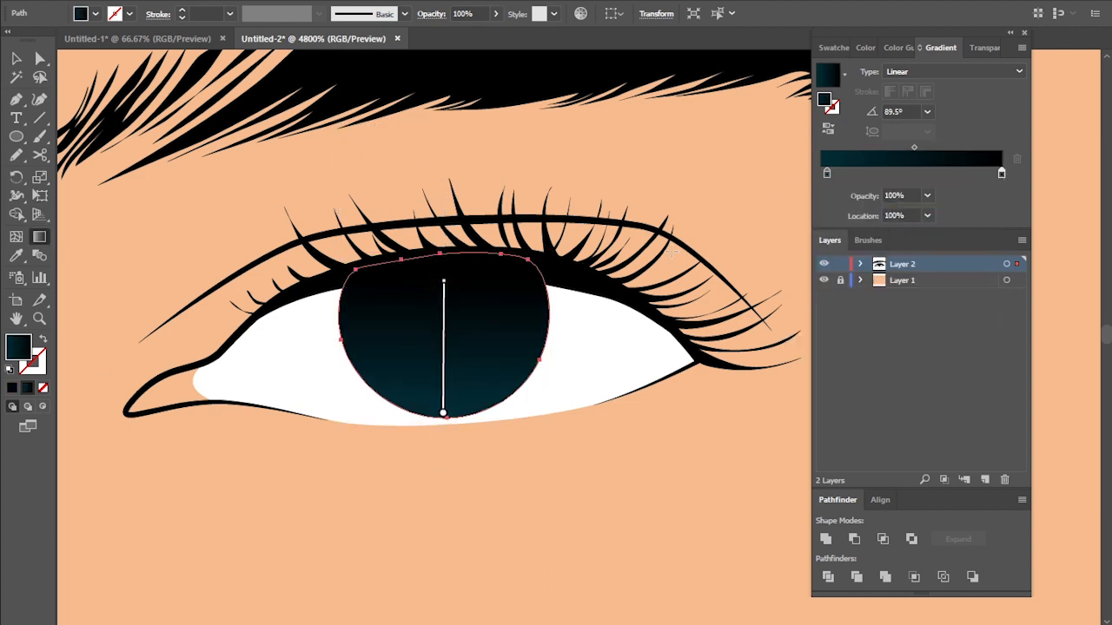
{"action": "left_click", "coordinate": [17, 60]}
{"action": "left_click", "coordinate": [700, 197]}
{"action": "scroll", "coordinate": [700, 198], "scroll_direction": "down", "scroll_amount": 2}
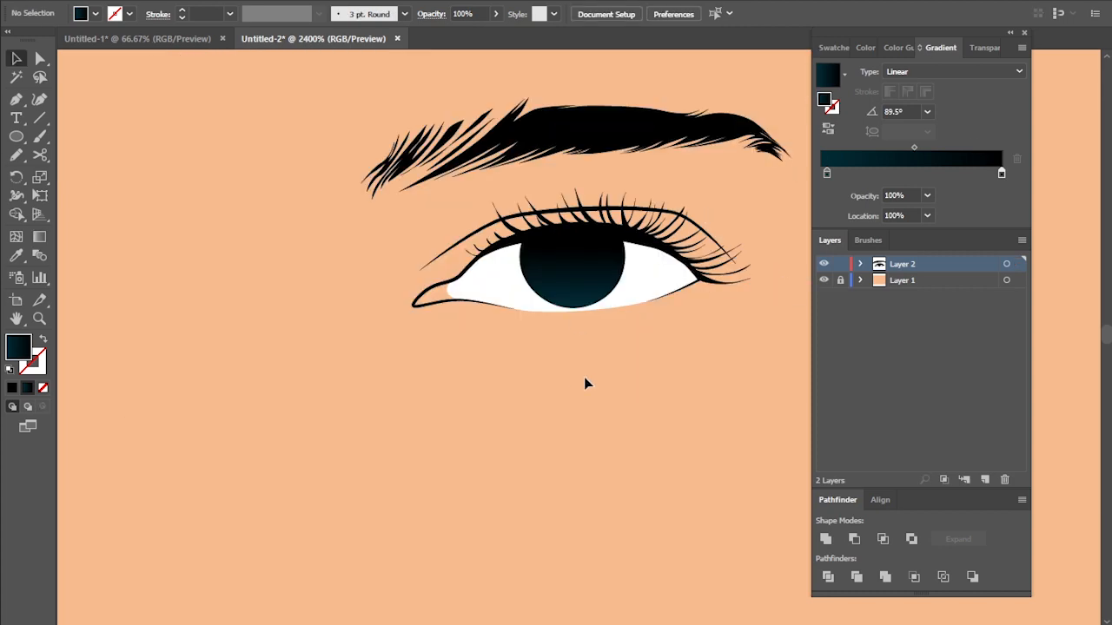
- Draw a black-filled pupil circle about 0.6 mm wide and place it in the upper centre of the iris
{"action": "scroll", "coordinate": [584, 382], "scroll_direction": "down", "scroll_amount": 1}
{"action": "scroll", "coordinate": [647, 262], "scroll_direction": "up", "scroll_amount": 2}
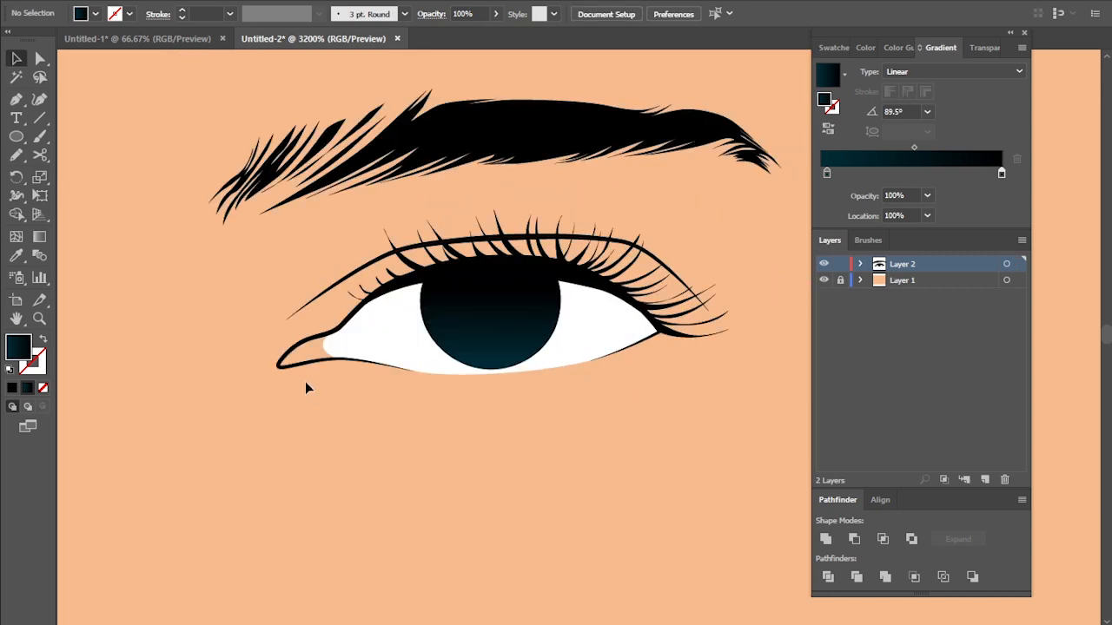
{"action": "scroll", "coordinate": [502, 235], "scroll_direction": "up", "scroll_amount": 2}
{"action": "left_click", "coordinate": [834, 48]}
{"action": "left_click", "coordinate": [854, 95]}
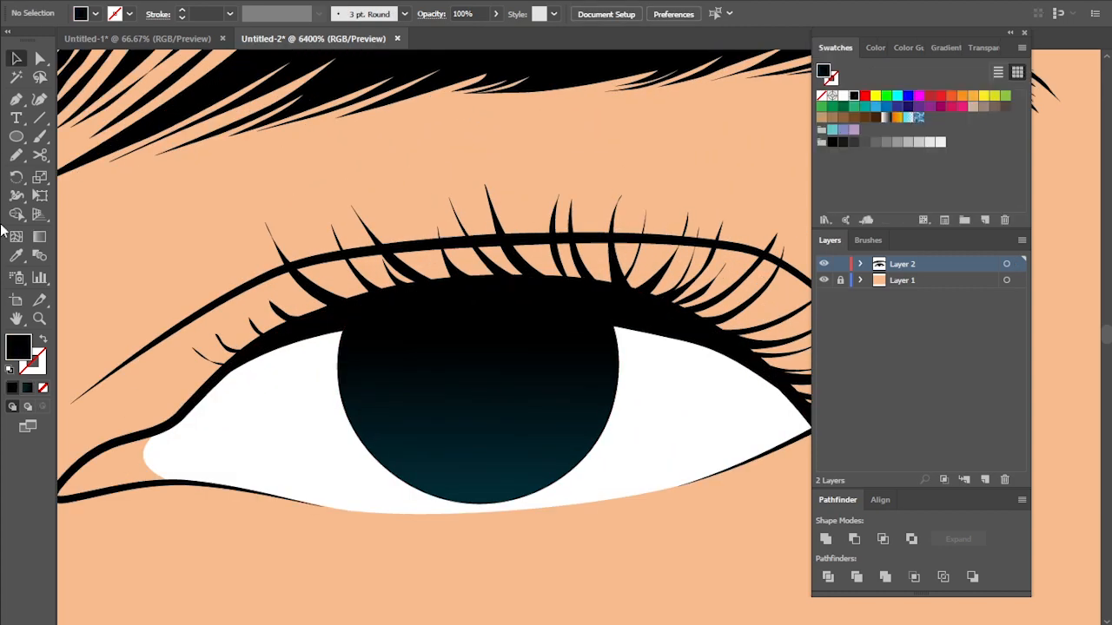
{"action": "left_click", "coordinate": [17, 136]}
{"action": "mouse_move", "coordinate": [441, 339]}
{"action": "left_mouse_down"}
{"action": "mouse_move", "coordinate": [465, 377]}
{"action": "mouse_move", "coordinate": [526, 422]}
{"action": "left_mouse_up"}
{"action": "left_click", "coordinate": [17, 58]}
{"action": "left_click_drag", "start_coordinate": [486, 383], "coordinate": [482, 377]}
{"action": "scroll", "coordinate": [510, 393], "scroll_direction": "down", "scroll_amount": 3}
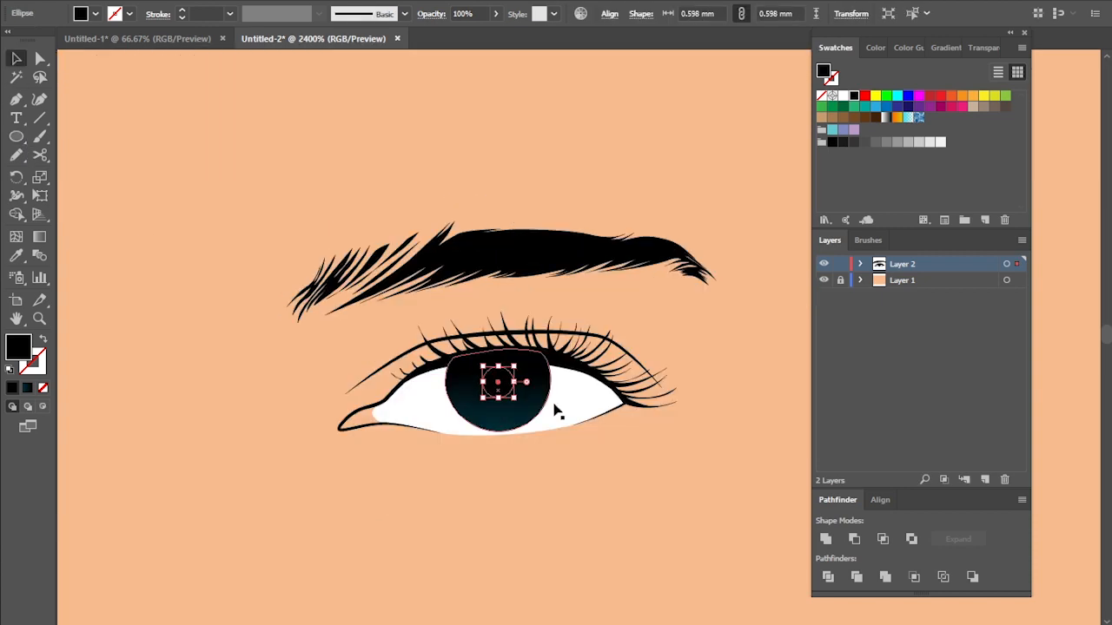
{"action": "scroll", "coordinate": [556, 412], "scroll_direction": "up", "scroll_amount": 1}
{"action": "left_click", "coordinate": [556, 511]}
- Set the fill to dark teal 03303A and draw a jagged-edged crescent around the pupil inside the iris with the Pencil tool
{"action": "scroll", "coordinate": [539, 454], "scroll_direction": "up", "scroll_amount": 2}
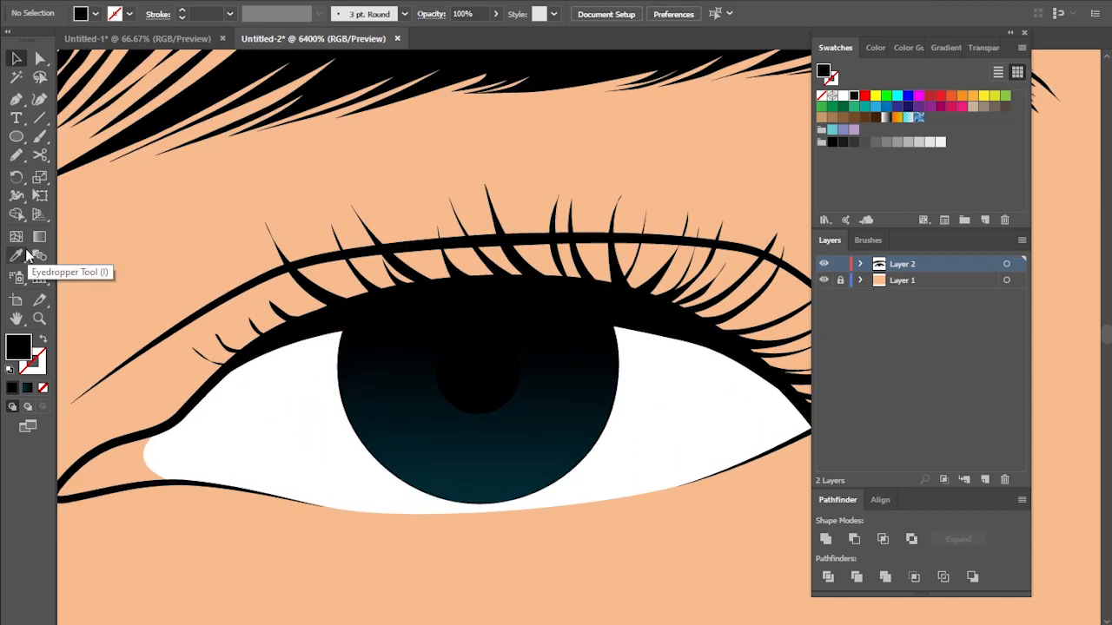
{"action": "left_click", "coordinate": [16, 255]}
{"action": "left_click", "coordinate": [440, 443]}
{"action": "double_click", "coordinate": [18, 347]}
{"action": "left_click_drag", "start_coordinate": [698, 382], "coordinate": [683, 361]}
{"action": "left_click_drag", "start_coordinate": [743, 296], "coordinate": [746, 281]}
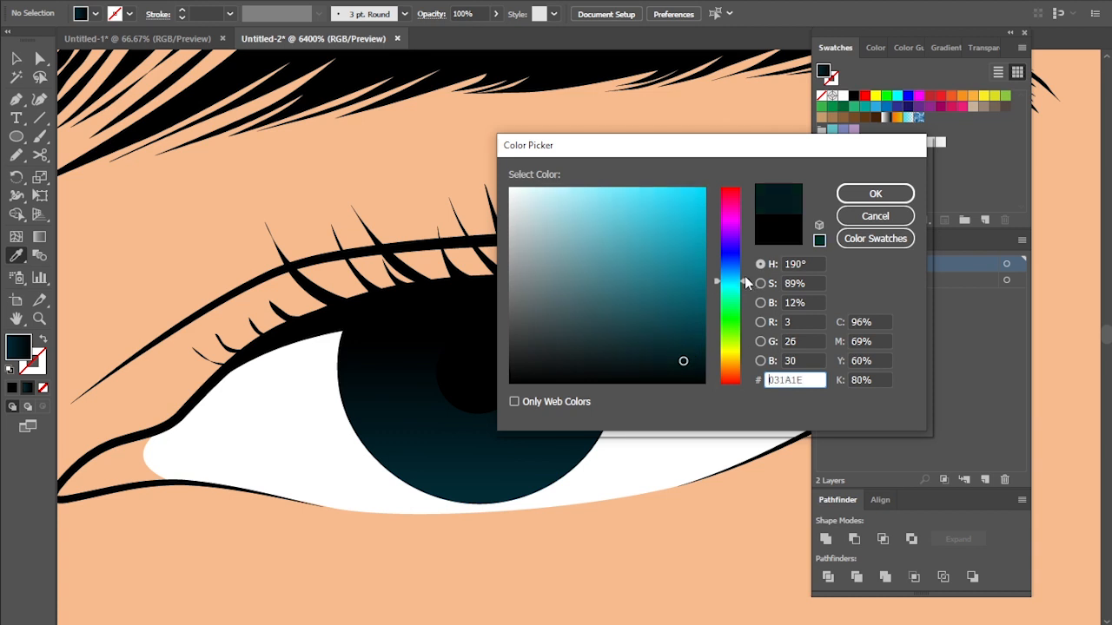
{"action": "key", "text": "Return"}
{"action": "key", "text": "n"}
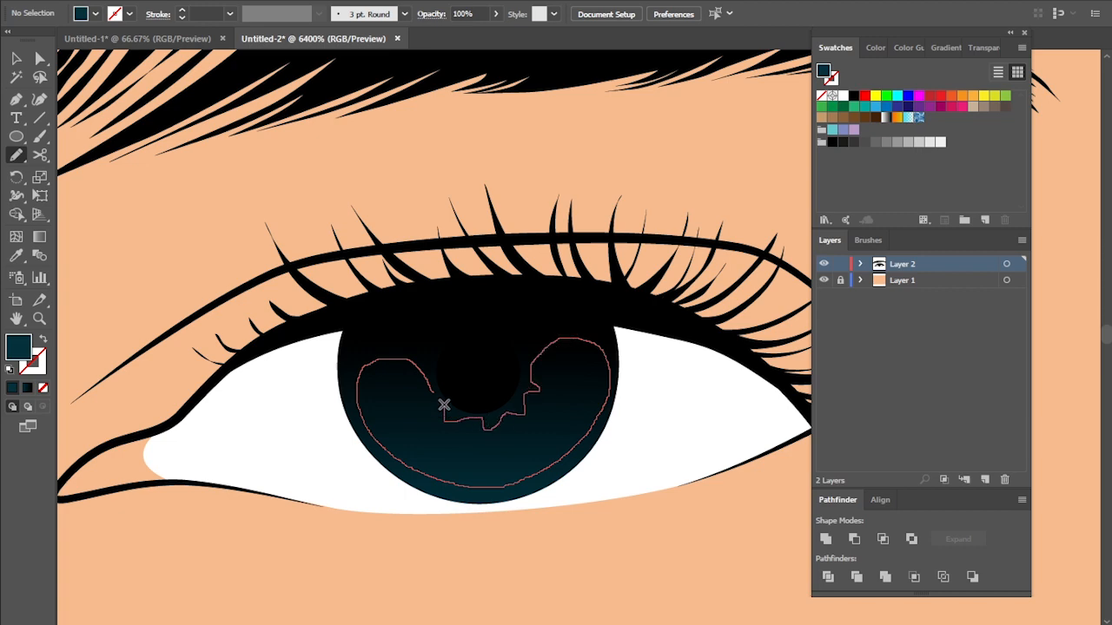
{"action": "left_click_drag", "start_coordinate": [444, 405], "coordinate": [433, 392]}
- Set the fill to teal 06424C and draw a smaller jagged crescent inside the first one with the Pencil tool
{"action": "scroll", "coordinate": [566, 434], "scroll_direction": "down", "scroll_amount": 2}
{"action": "scroll", "coordinate": [591, 382], "scroll_direction": "up", "scroll_amount": 2}
{"action": "scroll", "coordinate": [591, 377], "scroll_direction": "down", "scroll_amount": 3}
{"action": "double_click", "coordinate": [18, 347]}
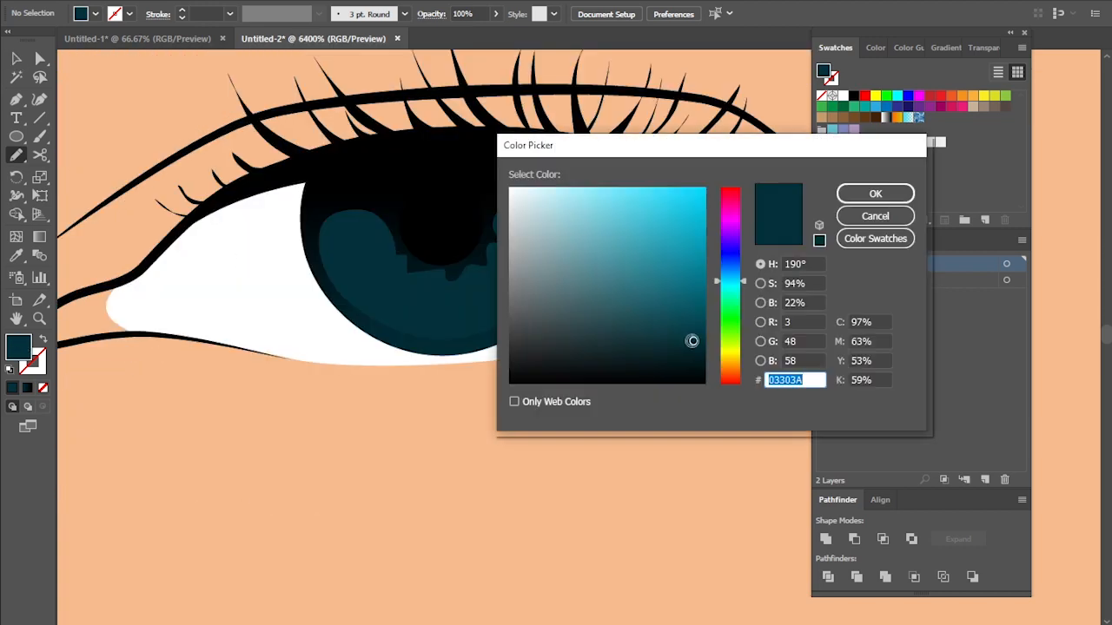
{"action": "key", "text": "Return"}
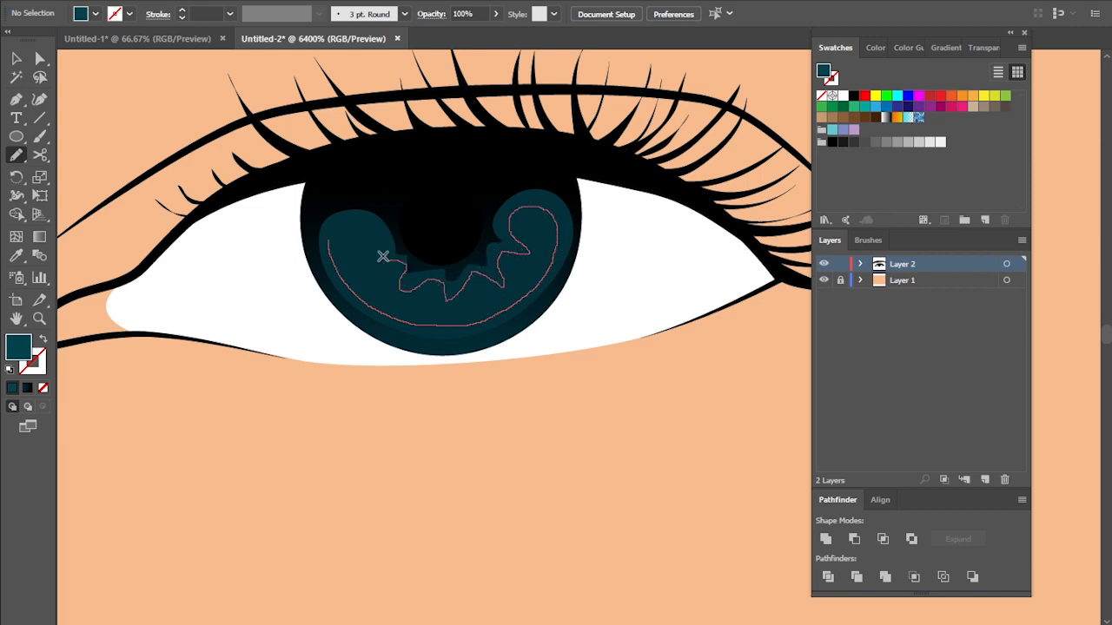
{"action": "left_click_drag", "start_coordinate": [382, 257], "coordinate": [330, 243]}
- Set the fill colour to the lighter teal 0A7D89
{"action": "scroll", "coordinate": [484, 342], "scroll_direction": "up", "scroll_amount": 1}
{"action": "double_click", "coordinate": [18, 347]}
{"action": "left_click", "coordinate": [684, 305]}
{"action": "left_click", "coordinate": [692, 278]}
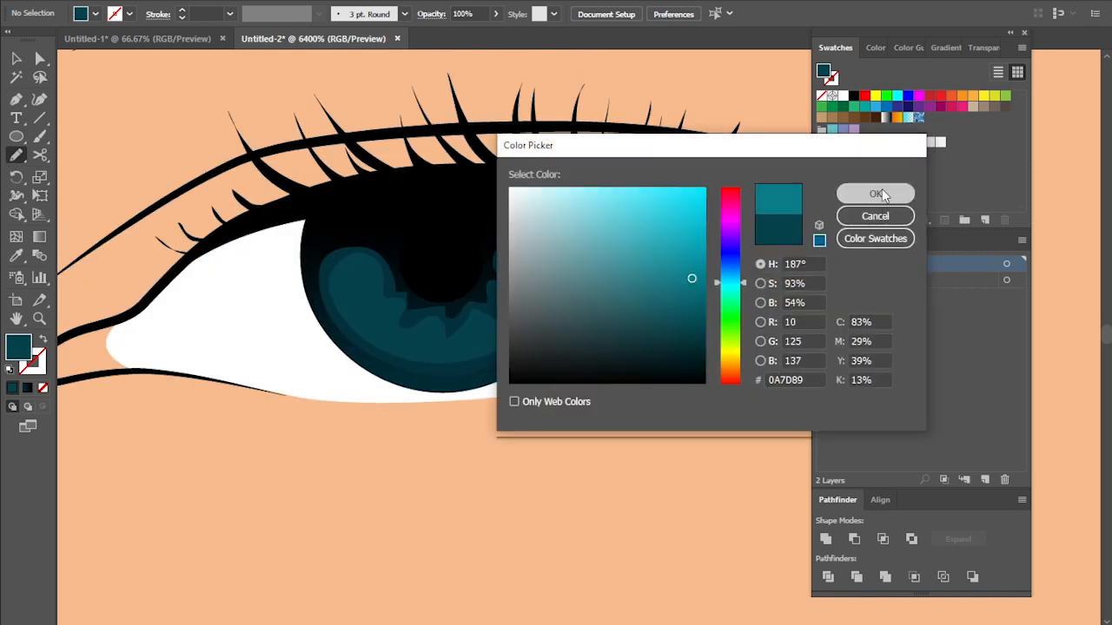
{"action": "left_click", "coordinate": [883, 195]}
- Draw a series of ragged highlight patches all along the inner crescent of the iris with the Pencil tool
{"action": "scroll", "coordinate": [728, 237], "scroll_direction": "up", "scroll_amount": 2}
{"action": "scroll", "coordinate": [608, 278], "scroll_direction": "down", "scroll_amount": 1}
{"action": "scroll", "coordinate": [722, 363], "scroll_direction": "left", "scroll_amount": 5}
{"action": "scroll", "coordinate": [608, 360], "scroll_direction": "up", "scroll_amount": 1}
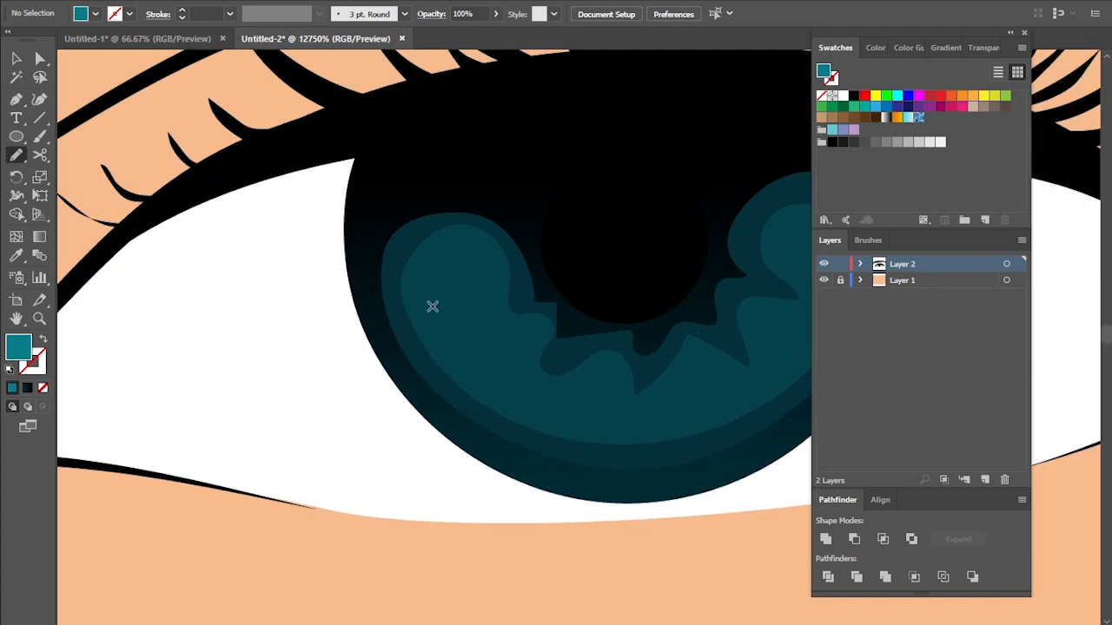
{"action": "left_click_drag", "start_coordinate": [455, 255], "coordinate": [456, 255]}
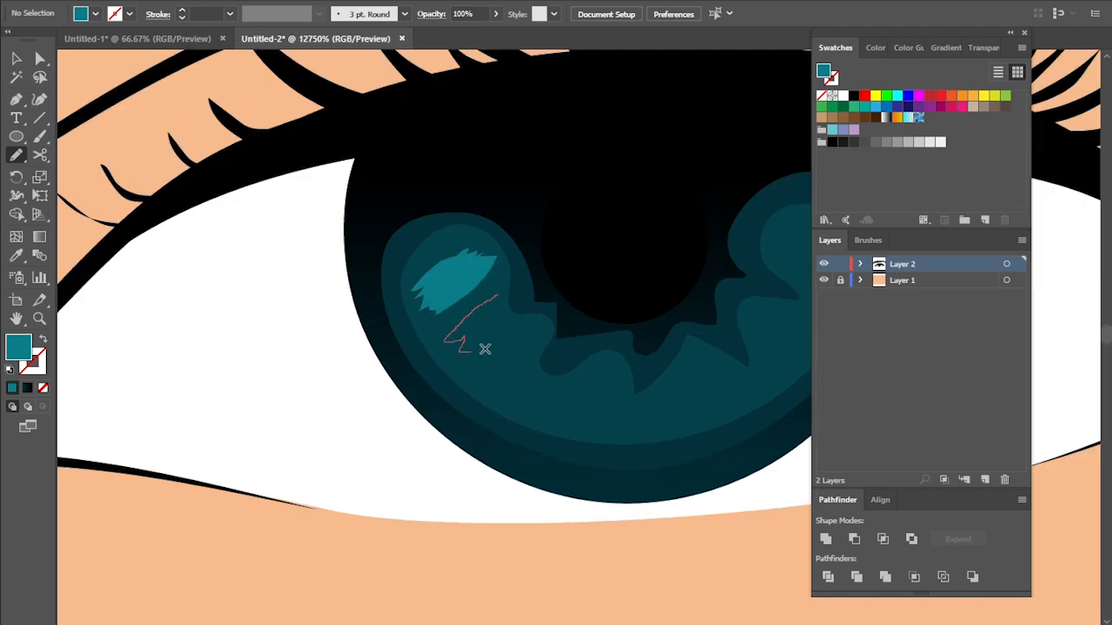
{"action": "left_click_drag", "start_coordinate": [504, 331], "coordinate": [497, 297]}
{"action": "scroll", "coordinate": [569, 400], "scroll_direction": "down", "scroll_amount": 2}
{"action": "scroll", "coordinate": [429, 401], "scroll_direction": "up", "scroll_amount": 2}
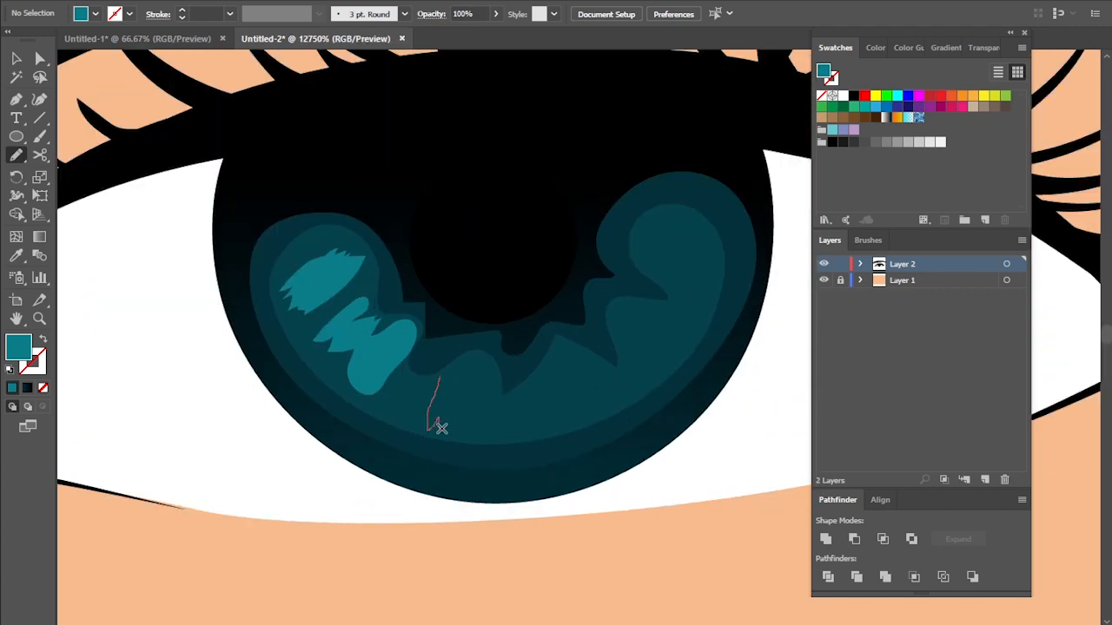
{"action": "left_click_drag", "start_coordinate": [449, 384], "coordinate": [450, 387]}
{"action": "left_click_drag", "start_coordinate": [535, 380], "coordinate": [550, 420]}
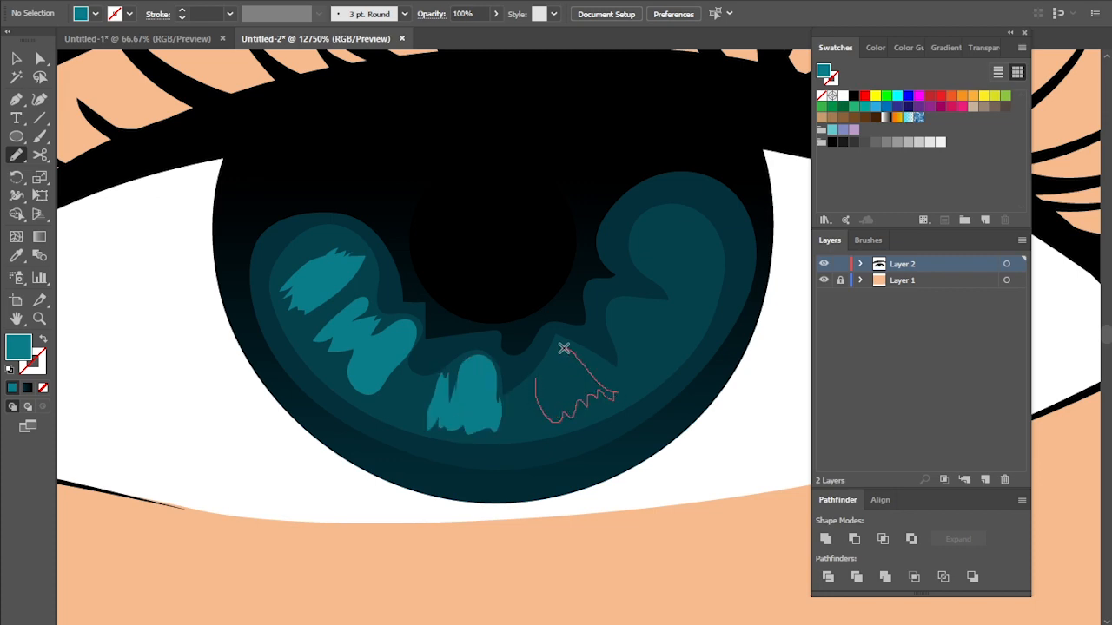
{"action": "left_click_drag", "start_coordinate": [563, 349], "coordinate": [536, 380]}
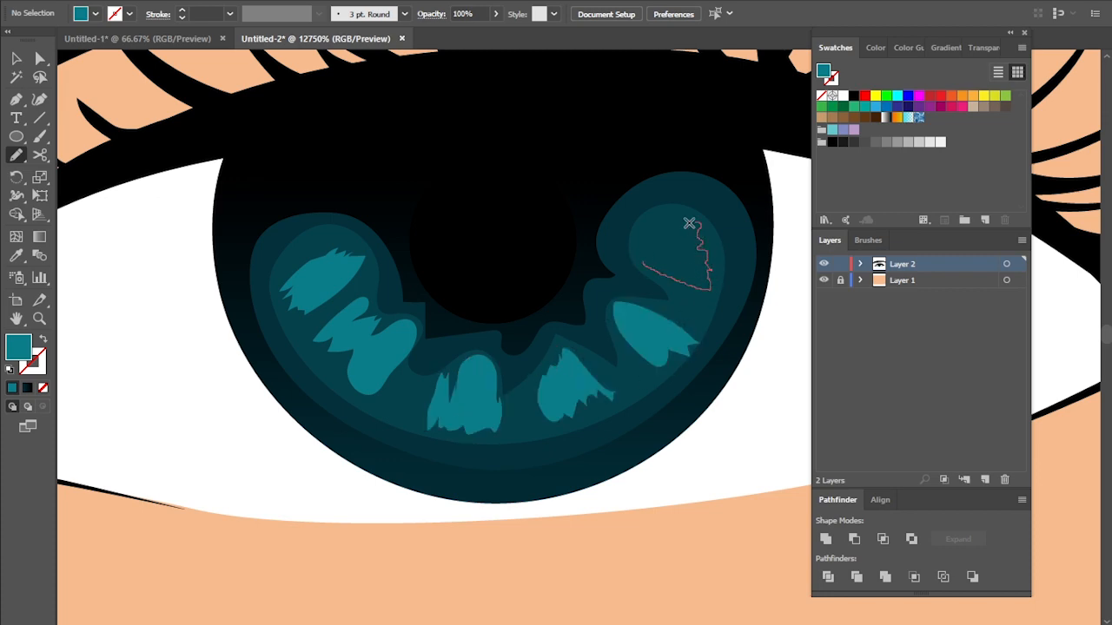
{"action": "left_click_drag", "start_coordinate": [688, 223], "coordinate": [642, 263]}
- Select all the ragged highlight patches in the iris and lower their opacity to 68%
{"action": "scroll", "coordinate": [680, 323], "scroll_direction": "down", "scroll_amount": 5}
{"action": "scroll", "coordinate": [691, 330], "scroll_direction": "up", "scroll_amount": 4}
{"action": "left_click", "coordinate": [17, 59]}
{"action": "left_click", "coordinate": [358, 319]}
{"action": "left_click", "coordinate": [383, 355], "text": "shift"}
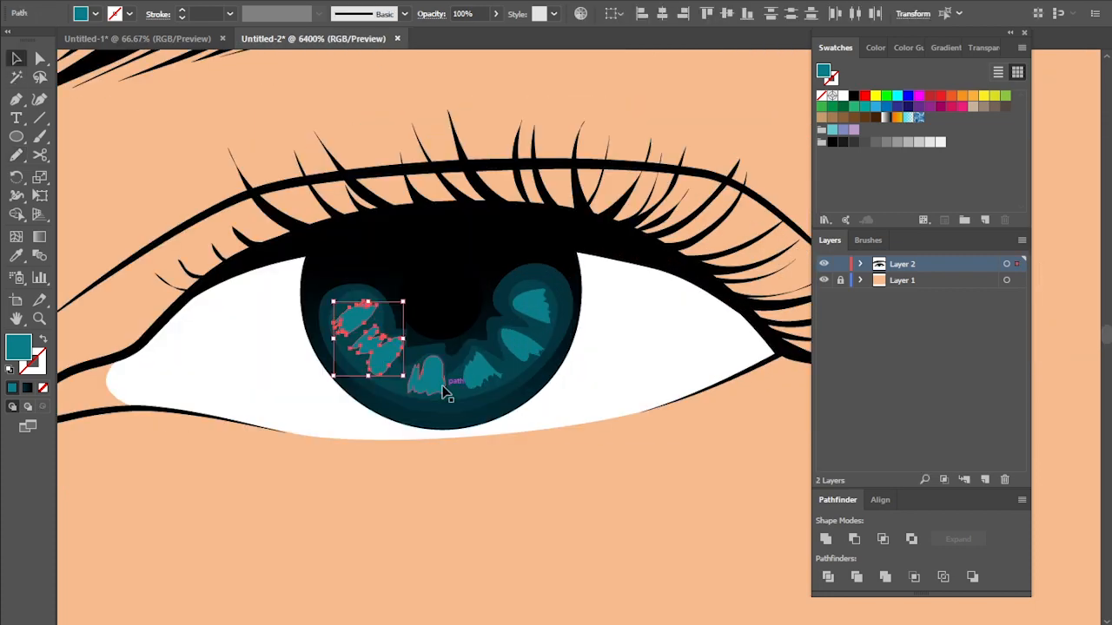
{"action": "left_click", "coordinate": [443, 389], "text": "shift"}
{"action": "left_click", "coordinate": [480, 374], "text": "shift"}
{"action": "left_click", "coordinate": [521, 345], "text": "shift"}
{"action": "left_click", "coordinate": [533, 307], "text": "shift"}
{"action": "left_click", "coordinate": [983, 48]}
{"action": "left_click_drag", "start_coordinate": [968, 72], "coordinate": [958, 93]}
- Recolour the inner crescent and the outer crescent of the iris with slightly lighter teals
{"action": "left_click", "coordinate": [405, 370]}
{"action": "double_click", "coordinate": [18, 347]}
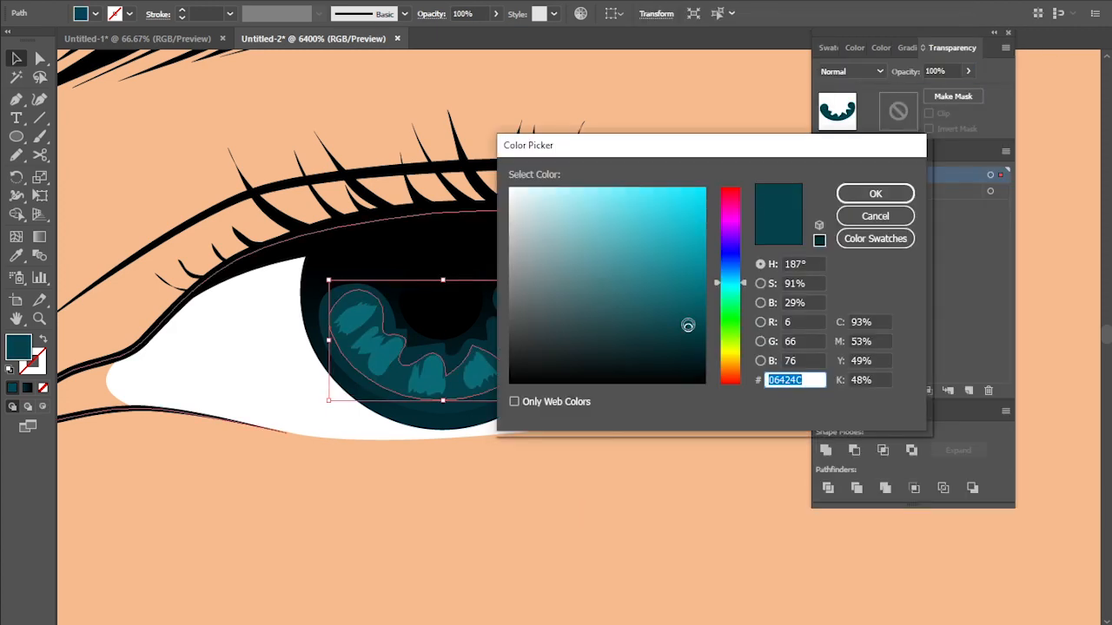
{"action": "left_click", "coordinate": [689, 314]}
{"action": "left_click", "coordinate": [876, 194]}
{"action": "left_click", "coordinate": [643, 465]}
{"action": "left_click", "coordinate": [513, 390]}
{"action": "double_click", "coordinate": [18, 347]}
{"action": "left_click", "coordinate": [690, 327]}
{"action": "left_click", "coordinate": [875, 194]}
- Select all the highlight patches in the iris and recolour them with a brighter teal
{"action": "left_click", "coordinate": [523, 345]}
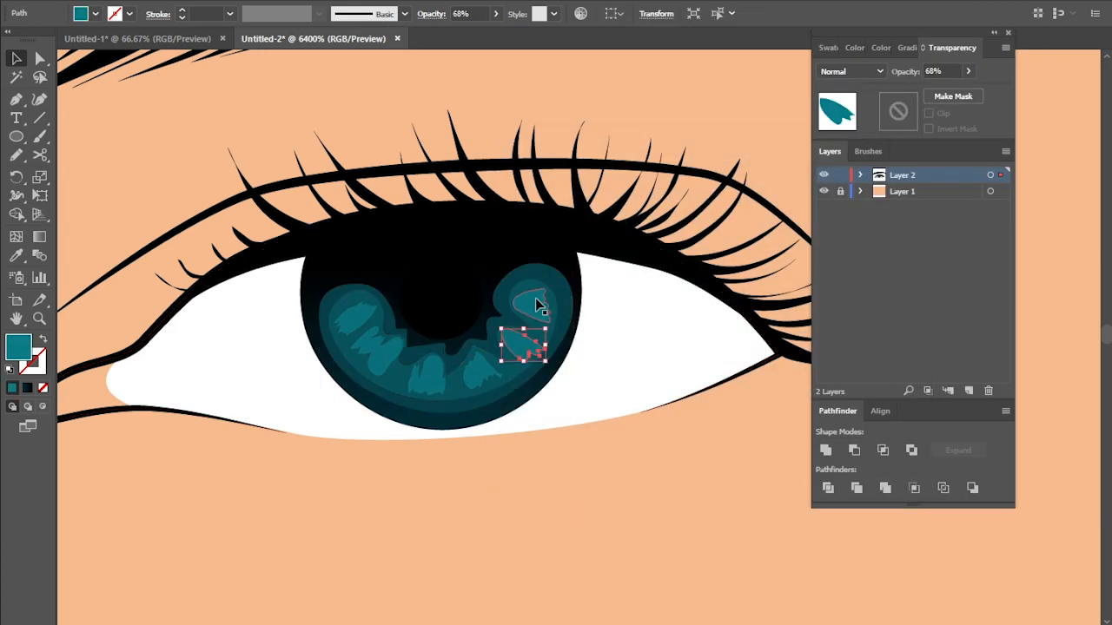
{"action": "left_click", "coordinate": [536, 305], "text": "shift"}
{"action": "left_click", "coordinate": [480, 375], "text": "shift"}
{"action": "left_click", "coordinate": [428, 379], "text": "shift"}
{"action": "left_click", "coordinate": [384, 355], "text": "shift"}
{"action": "left_click", "coordinate": [357, 318], "text": "shift"}
{"action": "double_click", "coordinate": [19, 347]}
{"action": "left_click", "coordinate": [684, 248]}
{"action": "left_click", "coordinate": [875, 194]}
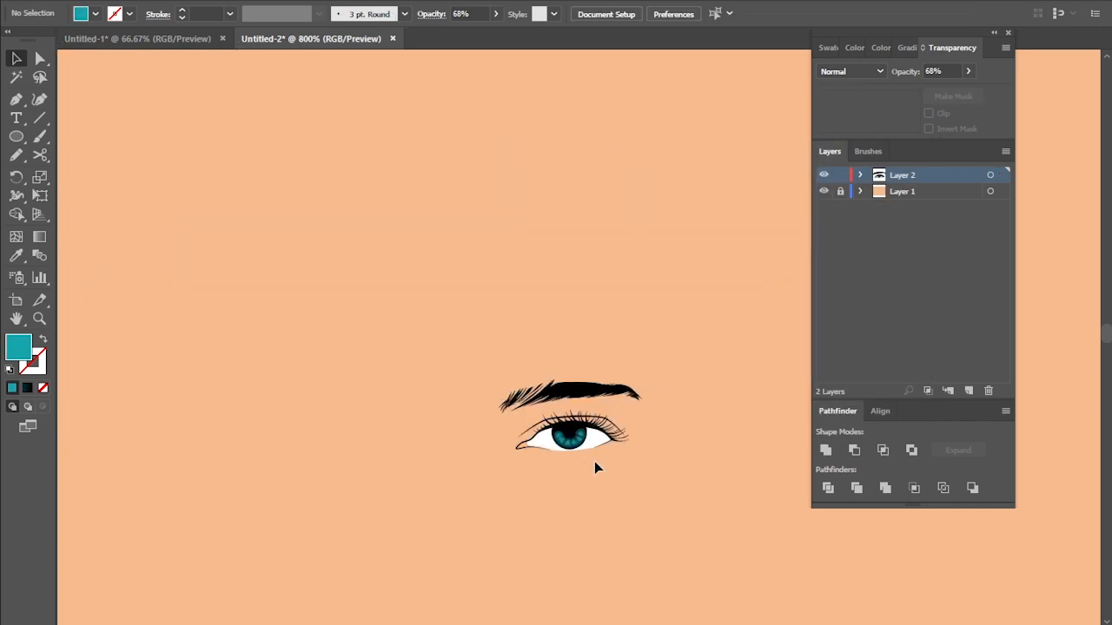
- Enlarge the iris's outer crescent toward the iris edge and lower its opacity to 64%
{"action": "scroll", "coordinate": [569, 441], "scroll_direction": "up", "scroll_amount": 5}
{"action": "scroll", "coordinate": [629, 456], "scroll_direction": "up", "scroll_amount": 2}
{"action": "scroll", "coordinate": [624, 450], "scroll_direction": "down", "scroll_amount": 3}
{"action": "left_click", "coordinate": [360, 211]}
{"action": "left_click", "coordinate": [39, 99]}
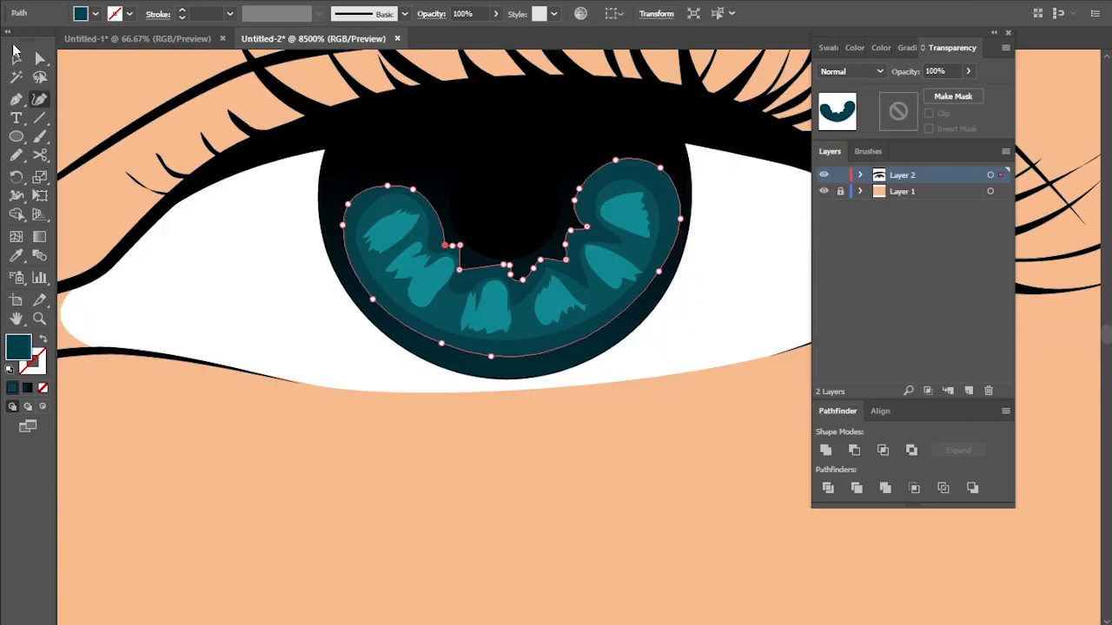
{"action": "left_click", "coordinate": [16, 58]}
{"action": "left_click_drag", "start_coordinate": [511, 357], "coordinate": [512, 367]}
{"action": "left_click_drag", "start_coordinate": [342, 160], "coordinate": [337, 149]}
{"action": "left_click", "coordinate": [968, 71]}
{"action": "left_click_drag", "start_coordinate": [968, 90], "coordinate": [932, 102]}
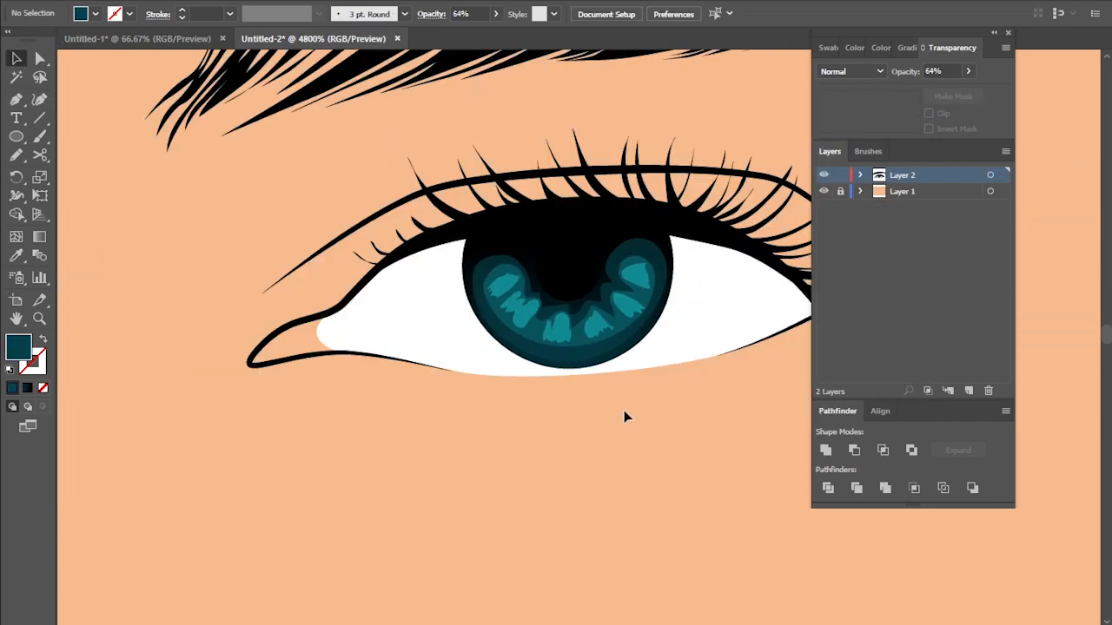
- Draw a small white highlight in the pupil and a larger white reflection just above it with the Pencil tool
{"action": "scroll", "coordinate": [624, 410], "scroll_direction": "up", "scroll_amount": 3}
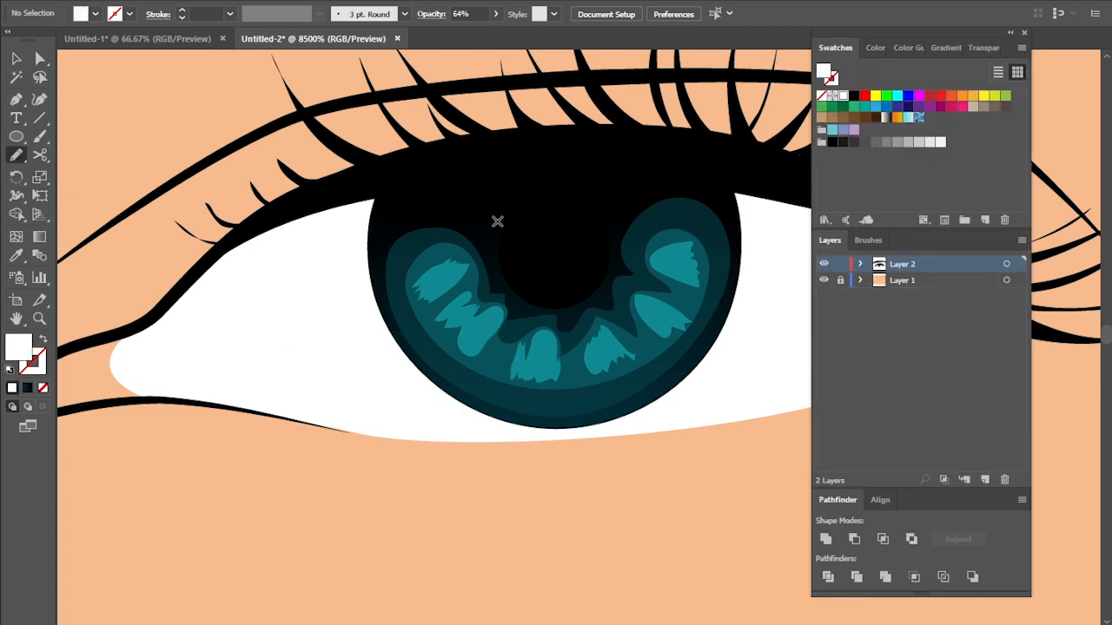
{"action": "scroll", "coordinate": [497, 221], "scroll_direction": "up", "scroll_amount": 1}
{"action": "left_click_drag", "start_coordinate": [511, 214], "coordinate": [498, 237]}
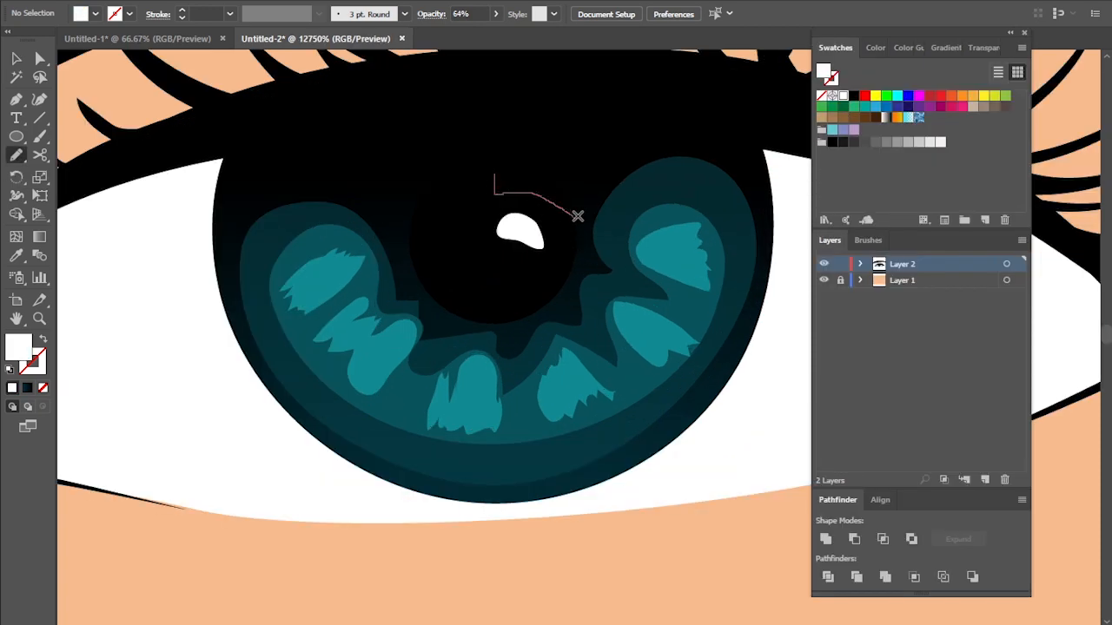
{"action": "left_click_drag", "start_coordinate": [496, 172], "coordinate": [495, 192]}
- Give the larger reflection a linear gradient that fades to transparent and set its start stop to white
{"action": "scroll", "coordinate": [537, 282], "scroll_direction": "up", "scroll_amount": 1}
{"action": "scroll", "coordinate": [530, 289], "scroll_direction": "up", "scroll_amount": 3}
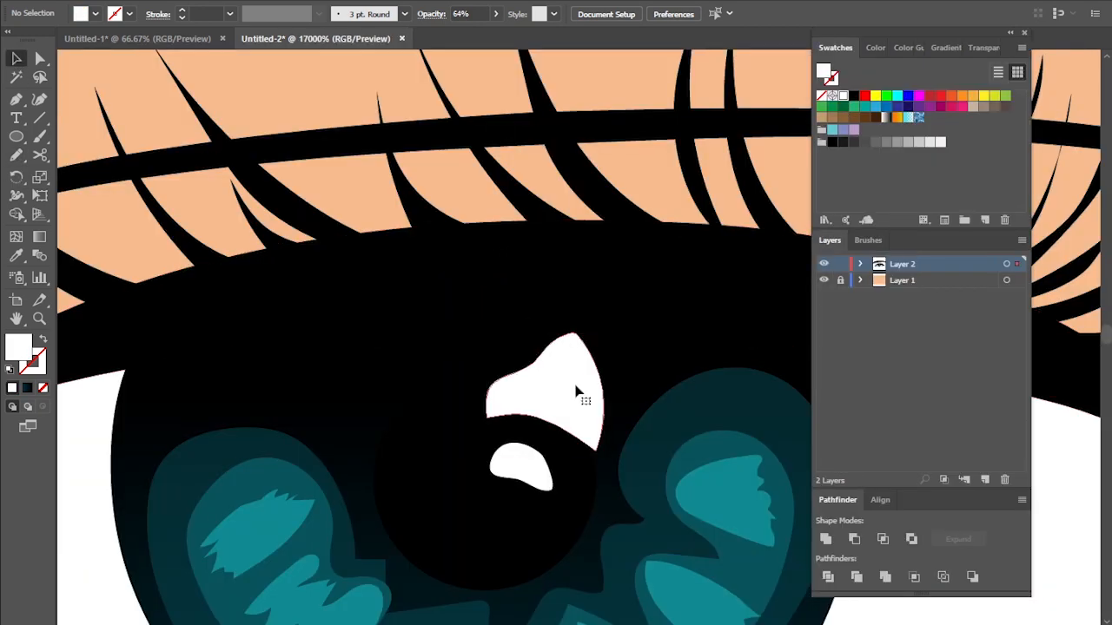
{"action": "left_click", "coordinate": [577, 393]}
{"action": "left_click", "coordinate": [941, 47]}
{"action": "left_click", "coordinate": [828, 74]}
{"action": "left_click", "coordinate": [821, 174]}
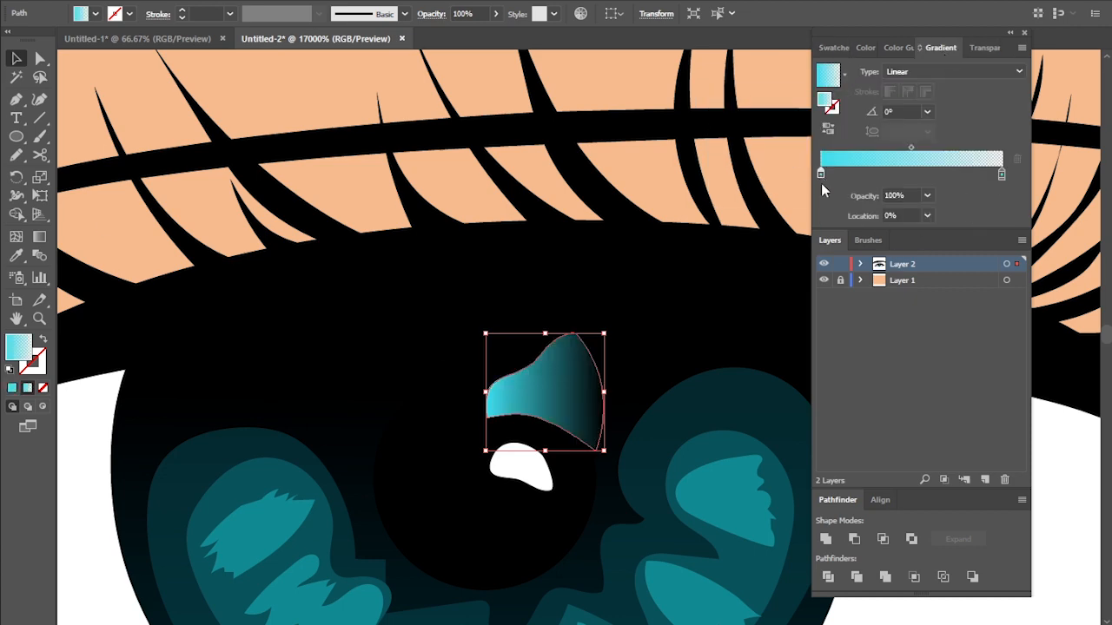
{"action": "double_click", "coordinate": [821, 175]}
{"action": "left_click", "coordinate": [840, 197]}
- Run the reflection's gradient vertically from its lower edge to its top and move the gradient midpoint to 21.45%
{"action": "key", "text": "g"}
{"action": "left_click_drag", "start_coordinate": [614, 390], "coordinate": [482, 286]}
{"action": "left_click_drag", "start_coordinate": [487, 391], "coordinate": [545, 438]}
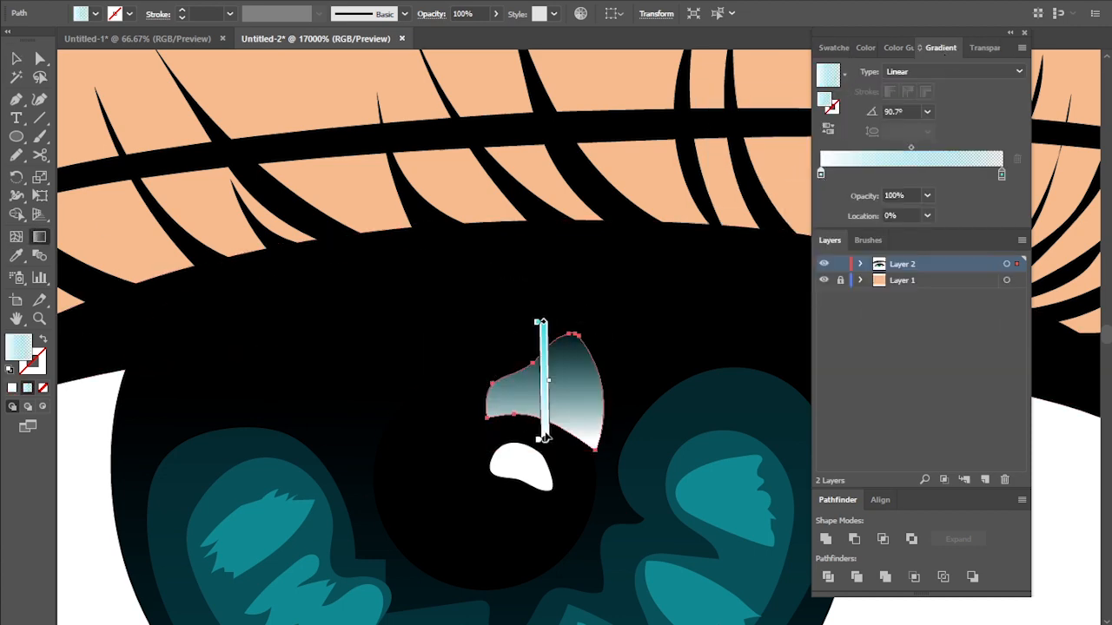
{"action": "left_click_drag", "start_coordinate": [546, 350], "coordinate": [545, 419]}
{"action": "left_click_drag", "start_coordinate": [911, 149], "coordinate": [860, 152]}
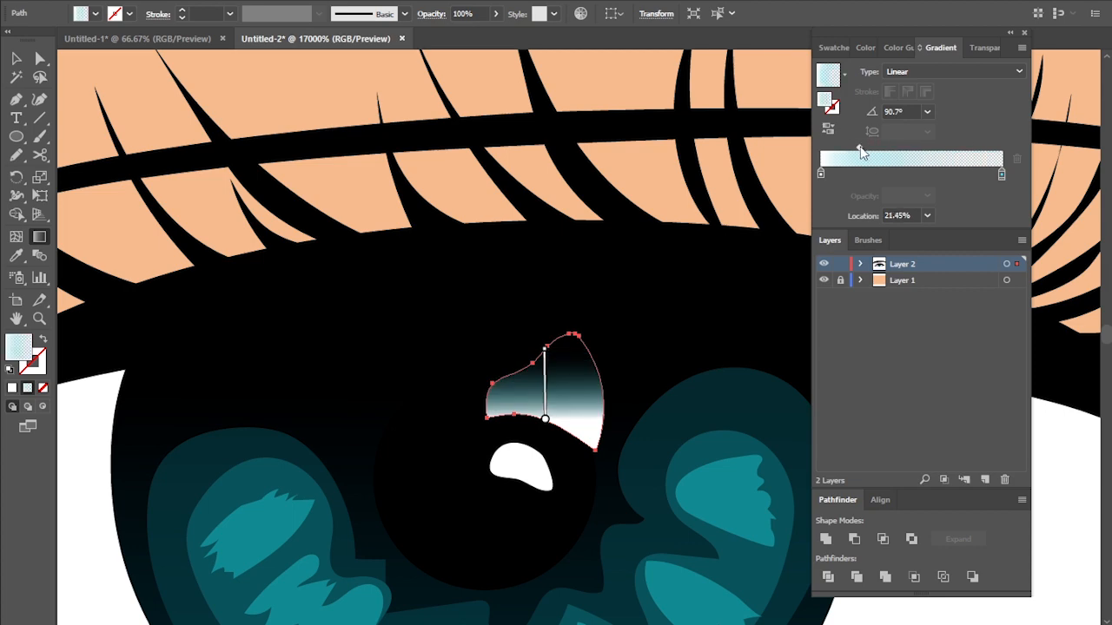
- Lower the opacity of the gradient reflection above the pupil highlight and deselect it
{"action": "key", "text": "v"}
{"action": "left_click", "coordinate": [985, 48]}
{"action": "left_click", "coordinate": [969, 71]}
{"action": "left_click_drag", "start_coordinate": [969, 89], "coordinate": [943, 89]}
{"action": "left_click", "coordinate": [691, 305]}
{"action": "scroll", "coordinate": [643, 299], "scroll_direction": "down", "scroll_amount": 2}
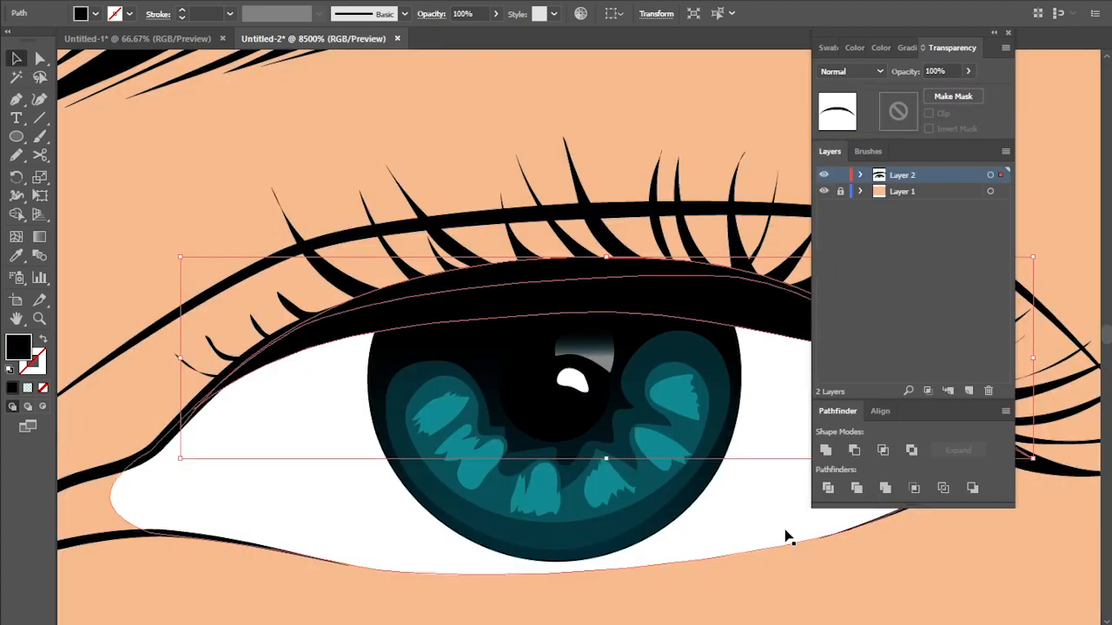
{"action": "scroll", "coordinate": [785, 531], "scroll_direction": "down", "scroll_amount": 3}
{"action": "left_click", "coordinate": [669, 459]}
- Expand the iris's inner crescent outward by moving its anchor points with the Curvature tool
{"action": "scroll", "coordinate": [650, 363], "scroll_direction": "up", "scroll_amount": 4}
{"action": "left_click", "coordinate": [469, 405]}
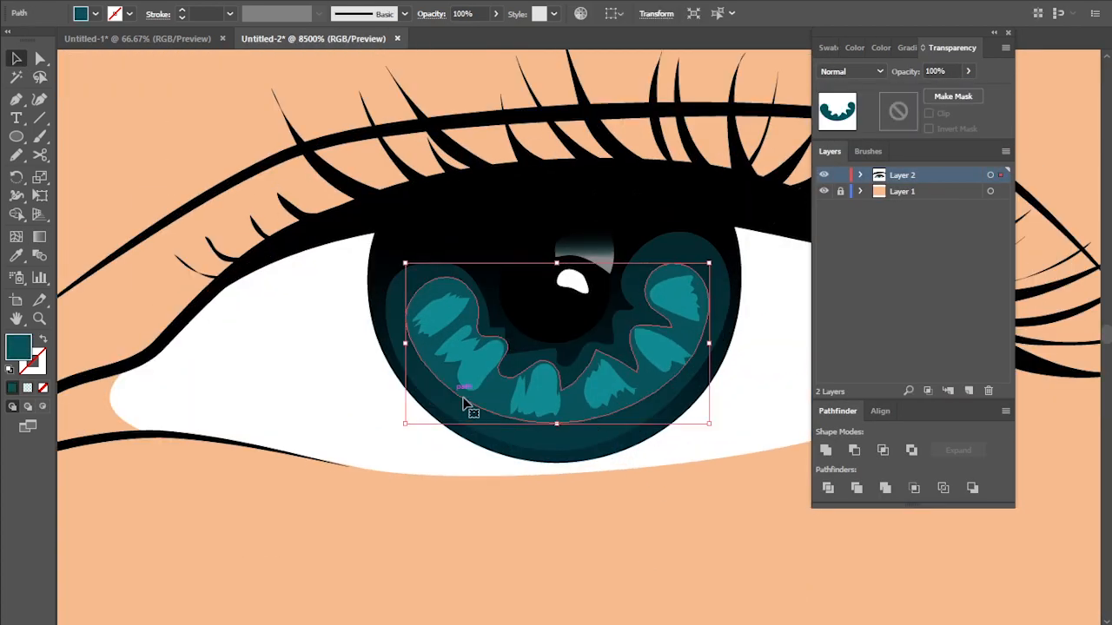
{"action": "key", "text": "shift+grave"}
{"action": "left_click_drag", "start_coordinate": [479, 408], "coordinate": [471, 417]}
{"action": "left_click_drag", "start_coordinate": [408, 338], "coordinate": [399, 340]}
{"action": "left_click_drag", "start_coordinate": [593, 422], "coordinate": [594, 436]}
{"action": "left_click_drag", "start_coordinate": [471, 417], "coordinate": [471, 421]}
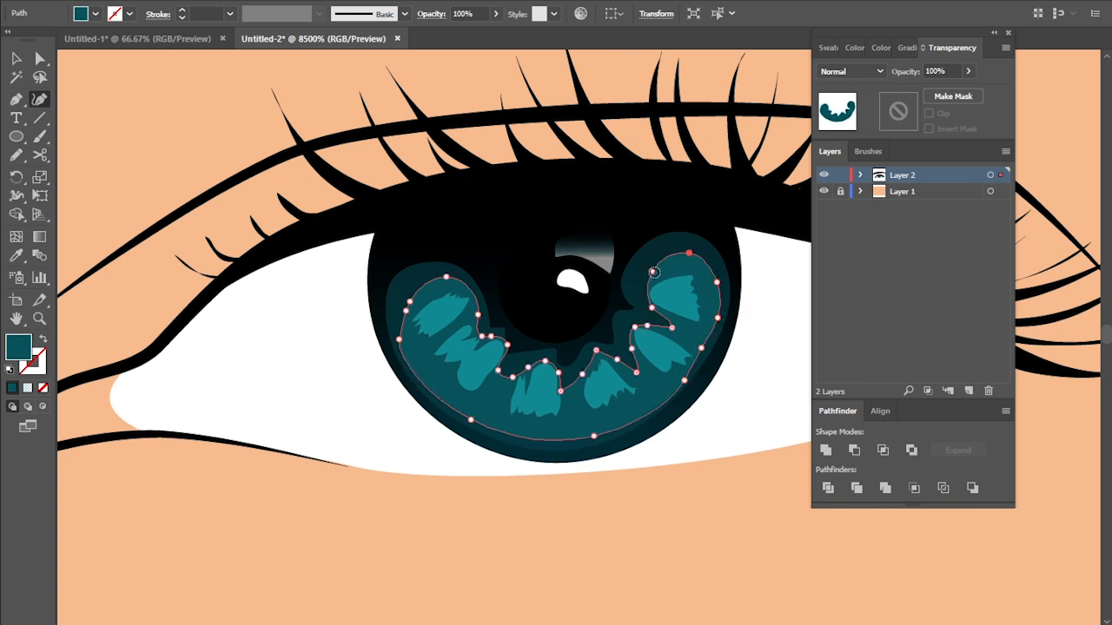
{"action": "left_click_drag", "start_coordinate": [653, 273], "coordinate": [641, 267]}
{"action": "left_click_drag", "start_coordinate": [412, 301], "coordinate": [408, 279]}
{"action": "mouse_move", "coordinate": [402, 310]}
{"action": "left_mouse_down"}
{"action": "mouse_move", "coordinate": [397, 303]}
{"action": "mouse_move", "coordinate": [399, 338]}
{"action": "left_mouse_up"}
- Stretch the highlight patches on the left and bottom of the iris outward to fill the enlarged inner crescent
{"action": "key", "text": "v"}
{"action": "left_click", "coordinate": [441, 316]}
{"action": "left_click", "coordinate": [481, 371]}
{"action": "left_click_drag", "start_coordinate": [435, 391], "coordinate": [417, 401]}
{"action": "left_click", "coordinate": [546, 403]}
{"action": "left_click_drag", "start_coordinate": [535, 417], "coordinate": [535, 439]}
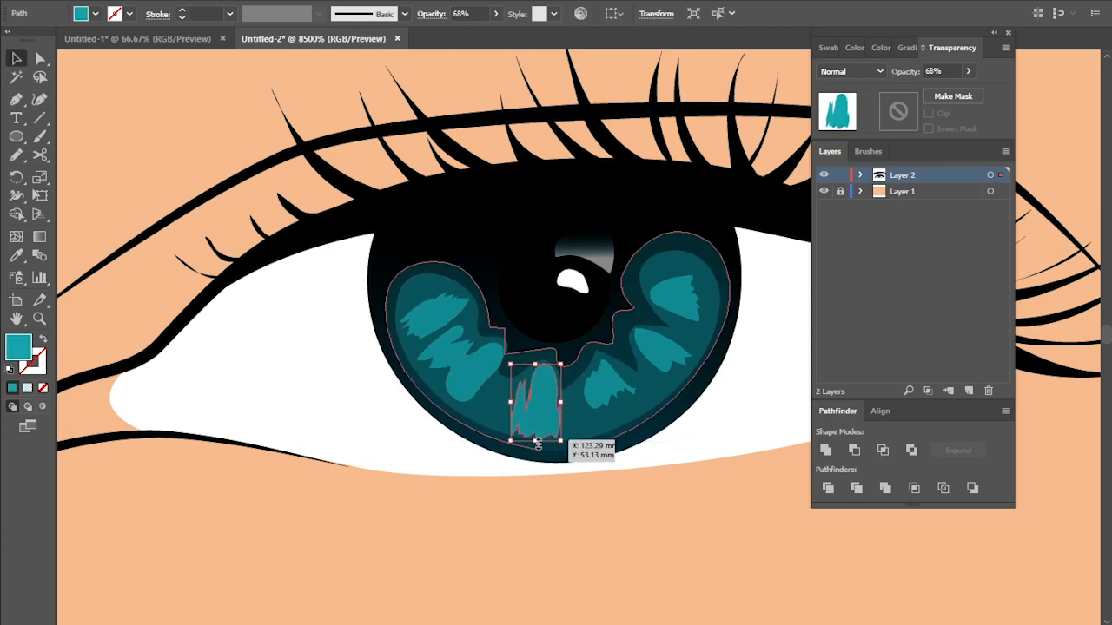
- Stretch the highlight patches on the right side of the iris outward and deselect everything
{"action": "left_click", "coordinate": [608, 387]}
{"action": "left_click_drag", "start_coordinate": [611, 409], "coordinate": [611, 428]}
{"action": "left_click", "coordinate": [666, 351]}
{"action": "left_click_drag", "start_coordinate": [693, 372], "coordinate": [698, 373]}
{"action": "left_click", "coordinate": [681, 300]}
{"action": "left_click_drag", "start_coordinate": [699, 299], "coordinate": [717, 300]}
{"action": "left_click", "coordinate": [764, 337]}
{"action": "scroll", "coordinate": [669, 261], "scroll_direction": "down", "scroll_amount": 3}
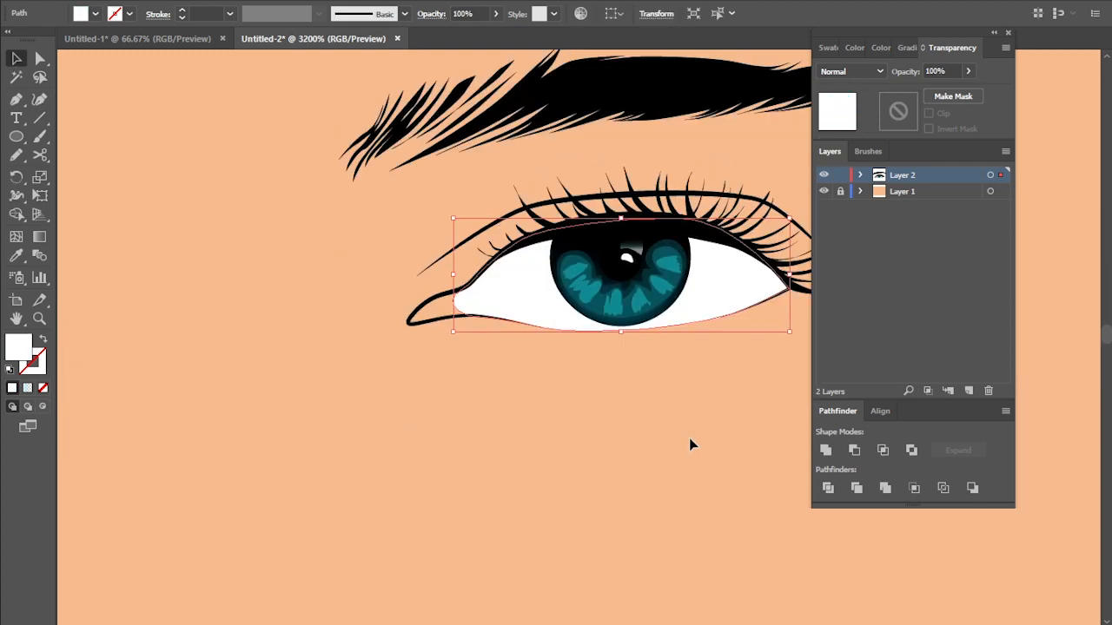
{"action": "left_click", "coordinate": [689, 438]}
- Remove the fill and set up a black 0.25 pt stroke for drawing with the Pencil tool
{"action": "scroll", "coordinate": [640, 398], "scroll_direction": "down", "scroll_amount": 2}
{"action": "scroll", "coordinate": [717, 334], "scroll_direction": "up", "scroll_amount": 2}
{"action": "scroll", "coordinate": [640, 400], "scroll_direction": "down", "scroll_amount": 1}
{"action": "scroll", "coordinate": [608, 435], "scroll_direction": "up", "scroll_amount": 1}
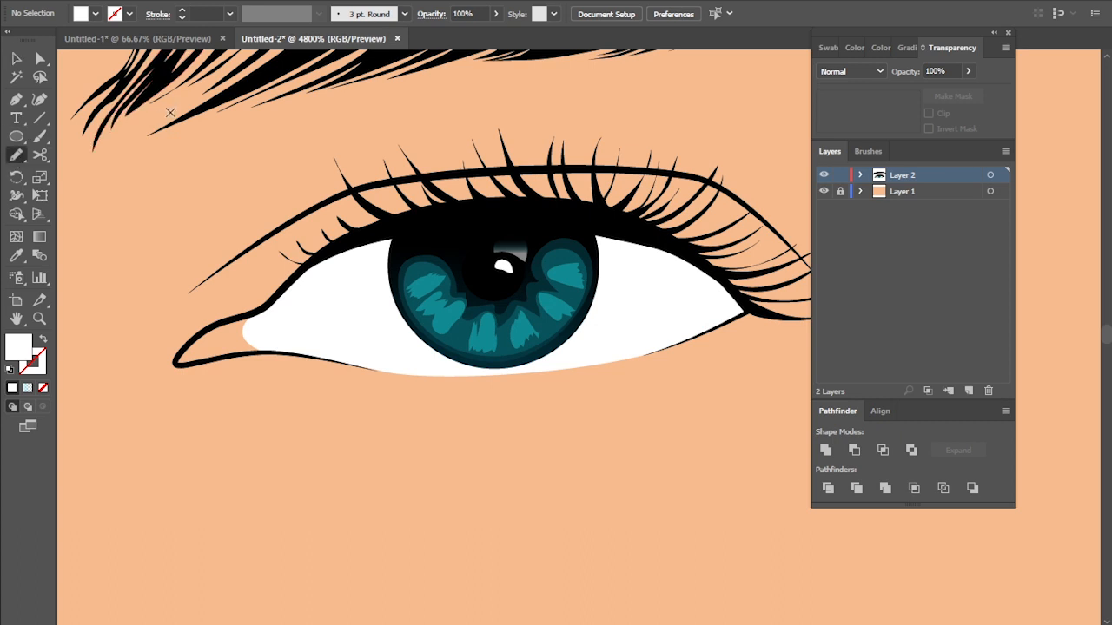
{"action": "left_click", "coordinate": [42, 339]}
{"action": "left_click", "coordinate": [828, 48]}
{"action": "left_click", "coordinate": [856, 96]}
{"action": "left_click", "coordinate": [43, 339]}
{"action": "left_click", "coordinate": [42, 389]}
{"action": "left_click", "coordinate": [37, 366]}
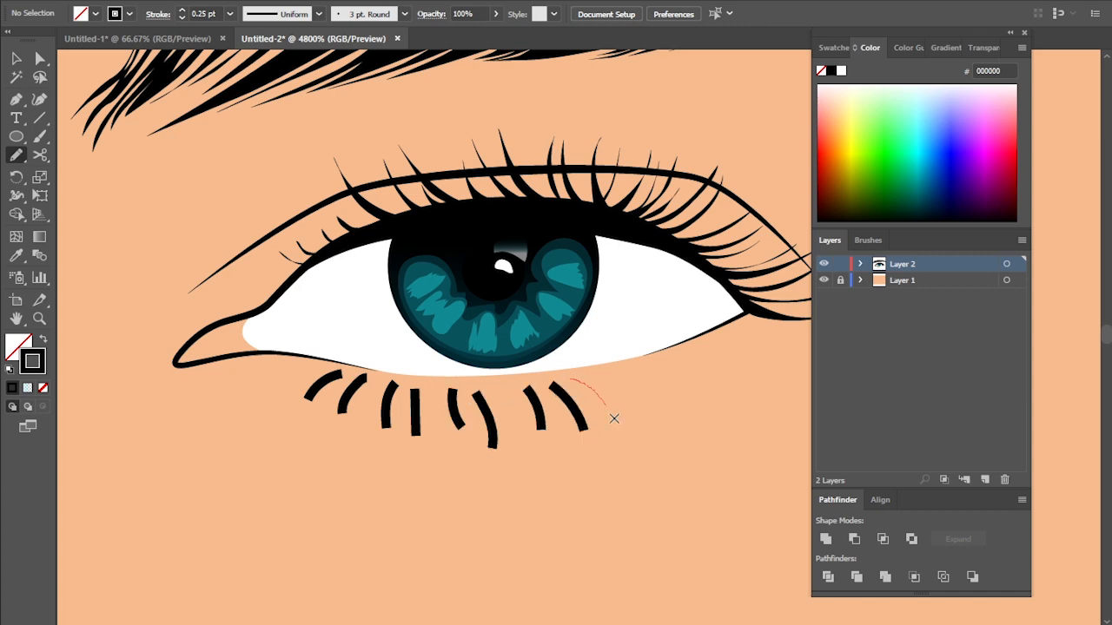
- Draw the outermost lower-lash strokes with the Pencil tool and try another stroke width profile on the row of lower lashes
{"action": "left_click_drag", "start_coordinate": [719, 390], "coordinate": [725, 393]}
{"action": "scroll", "coordinate": [713, 382], "scroll_direction": "down", "scroll_amount": 1}
{"action": "left_click_drag", "start_coordinate": [436, 443], "coordinate": [436, 443]}
{"action": "key", "text": "z"}
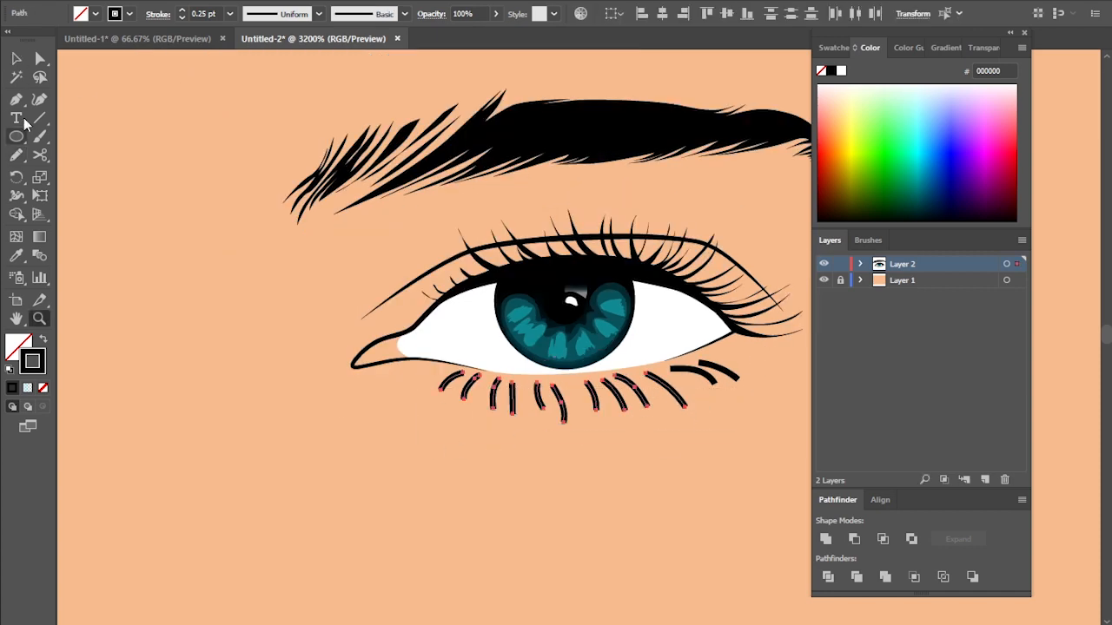
{"action": "left_click", "coordinate": [16, 58]}
{"action": "left_click", "coordinate": [318, 14]}
{"action": "left_click", "coordinate": [278, 50]}
{"action": "left_click", "coordinate": [265, 255]}
{"action": "scroll", "coordinate": [263, 257], "scroll_direction": "down", "scroll_amount": 3}
- Undo the width profile attempt and delete the pencil-drawn lower lashes
{"action": "key", "text": "ctrl+z"}
{"action": "key", "text": "ctrl+z"}
{"action": "key", "text": "ctrl+z"}
{"action": "scroll", "coordinate": [391, 306], "scroll_direction": "up", "scroll_amount": 3}
{"action": "left_click_drag", "start_coordinate": [499, 295], "coordinate": [178, 339]}
{"action": "key", "text": "Delete"}
- Draw a very long, thin polygon on an empty area away from the eye and give it a black fill without stroke
{"action": "scroll", "coordinate": [271, 300], "scroll_direction": "down", "scroll_amount": 4}
{"action": "left_click_drag", "start_coordinate": [16, 137], "coordinate": [104, 194]}
{"action": "left_click_drag", "start_coordinate": [410, 371], "coordinate": [983, 396]}
{"action": "scroll", "coordinate": [400, 347], "scroll_direction": "up", "scroll_amount": 2}
{"action": "scroll", "coordinate": [624, 420], "scroll_direction": "up", "scroll_amount": 2}
{"action": "mouse_move", "coordinate": [625, 374]}
{"action": "left_mouse_down"}
{"action": "mouse_move", "coordinate": [625, 405]}
{"action": "mouse_move", "coordinate": [599, 401]}
{"action": "mouse_move", "coordinate": [579, 376]}
{"action": "left_mouse_up"}
{"action": "key", "text": "shift+x"}
{"action": "scroll", "coordinate": [598, 408], "scroll_direction": "up", "scroll_amount": 1}
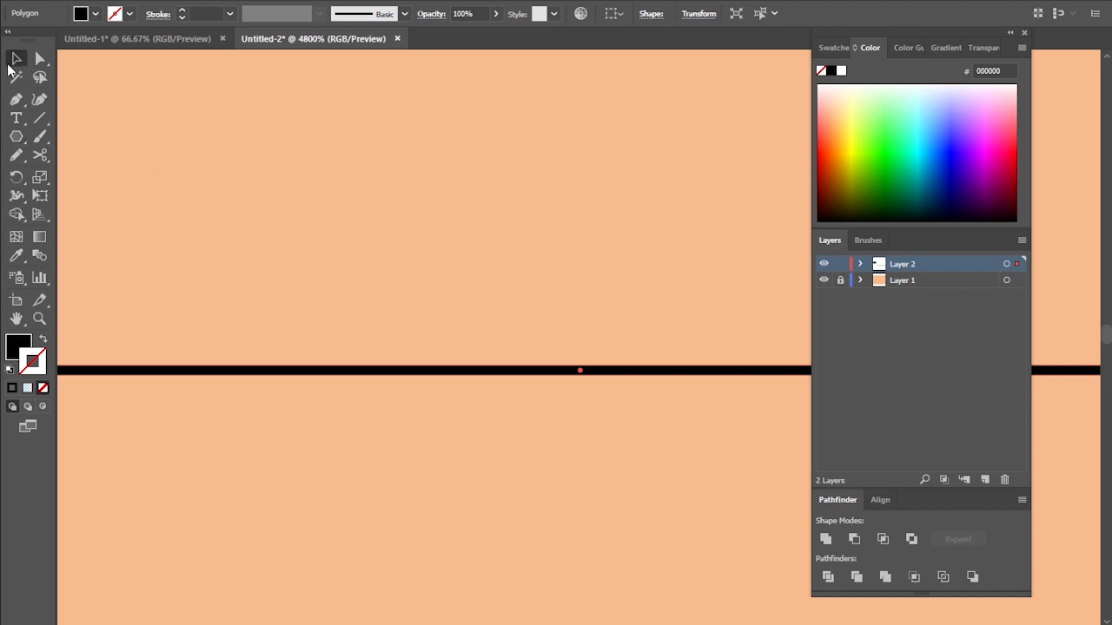
- Create a new brush from the selected thin black polygon
{"action": "left_click", "coordinate": [405, 14]}
{"action": "left_click", "coordinate": [263, 135]}
{"action": "left_click", "coordinate": [561, 304]}
{"action": "left_click", "coordinate": [405, 14]}
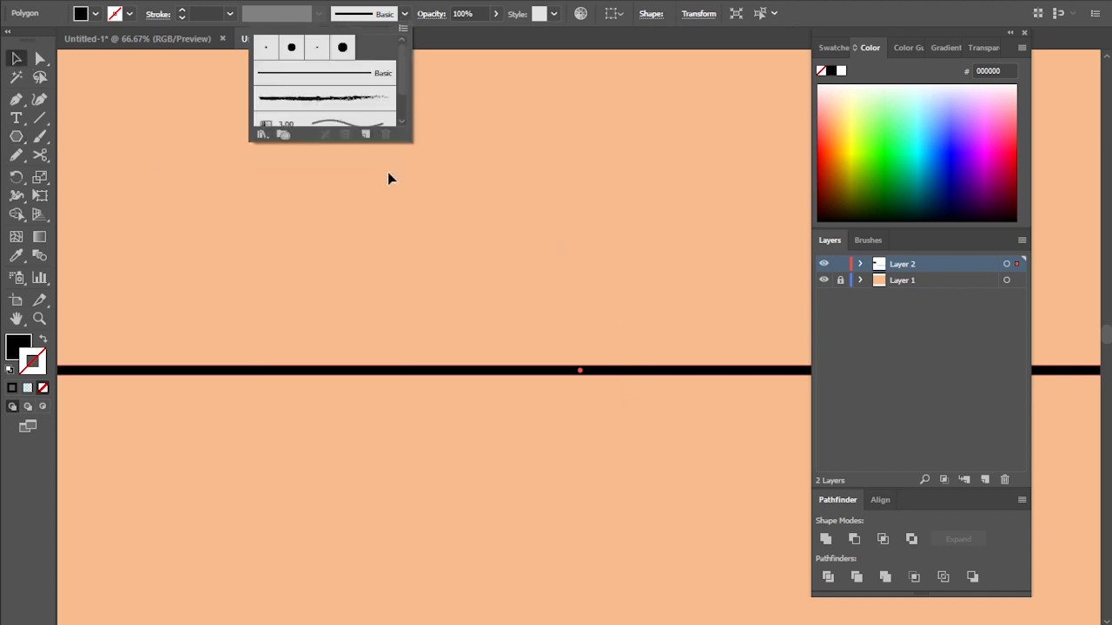
{"action": "left_click", "coordinate": [365, 134]}
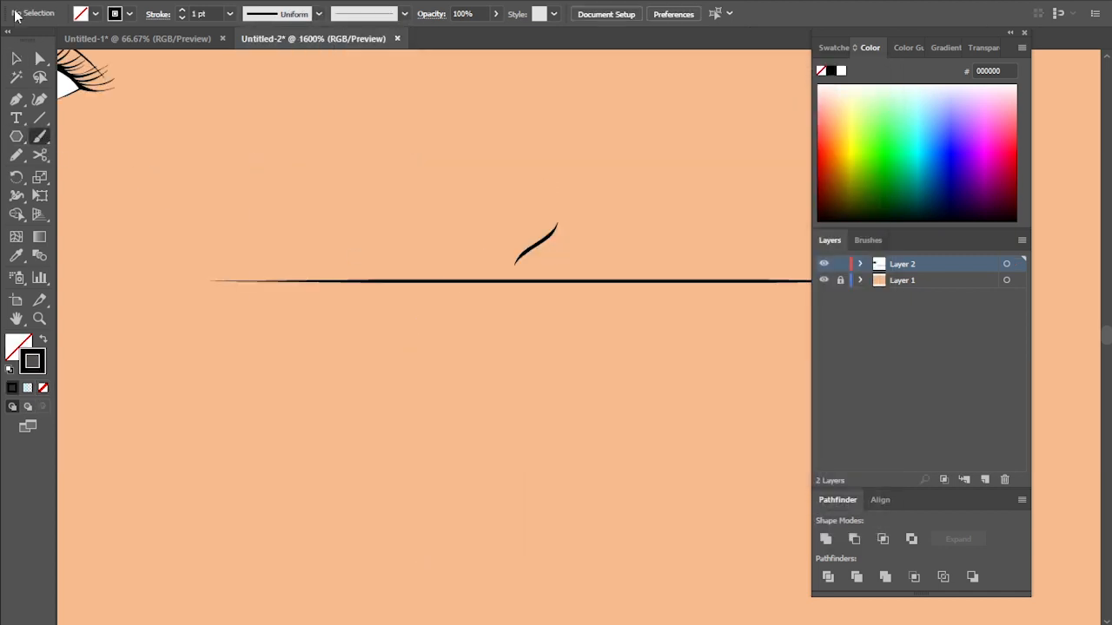
- Delete the thin source polygon and the test brush stroke beside the eye
{"action": "key", "text": "ctrl+a"}
{"action": "key", "text": "Delete"}
{"action": "scroll", "coordinate": [217, 109], "scroll_direction": "left", "scroll_amount": 5}
{"action": "scroll", "coordinate": [217, 109], "scroll_direction": "up", "scroll_amount": 5}
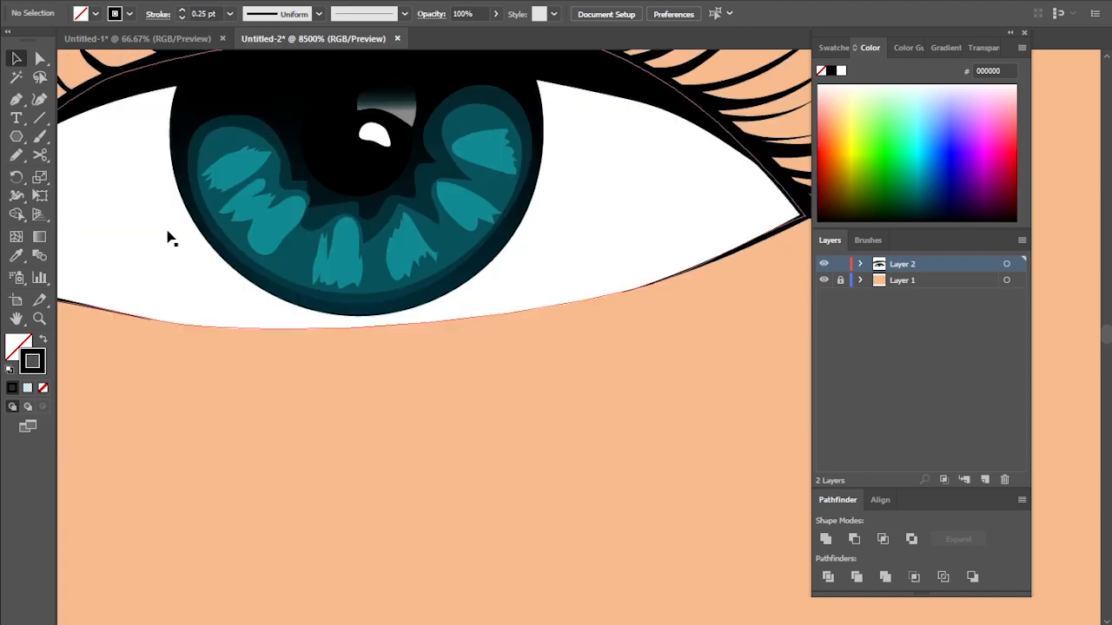
- Try painting a lower lash near the inner corner with the new brush at 1 pt, undoing the lash
{"action": "scroll", "coordinate": [85, 180], "scroll_direction": "left", "scroll_amount": 6}
{"action": "left_click_drag", "start_coordinate": [330, 402], "coordinate": [400, 339]}
{"action": "scroll", "coordinate": [382, 368], "scroll_direction": "down", "scroll_amount": 2}
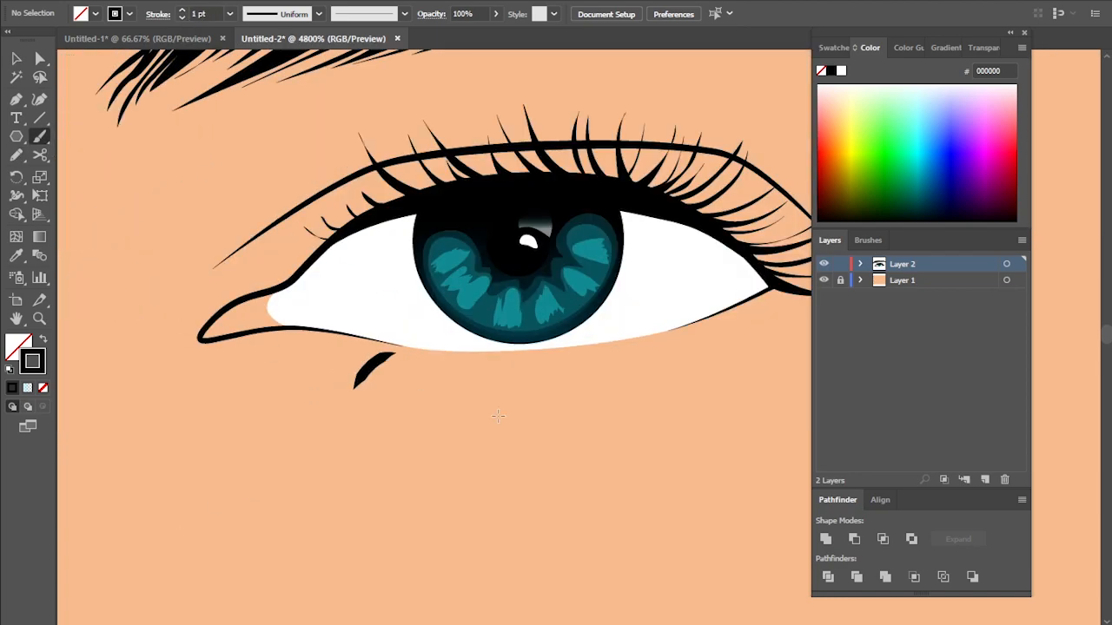
{"action": "key", "text": "ctrl+z"}
{"action": "scroll", "coordinate": [376, 364], "scroll_direction": "down", "scroll_amount": 1}
{"action": "left_click_drag", "start_coordinate": [132, 73], "coordinate": [79, 231]}
- Set the brush stroke to 0.25 pt and paint a row of curved, tapered lashes below the lower lid
{"action": "left_click", "coordinate": [182, 18]}
{"action": "key", "text": "ctrl+z"}
{"action": "scroll", "coordinate": [377, 308], "scroll_direction": "up", "scroll_amount": 1}
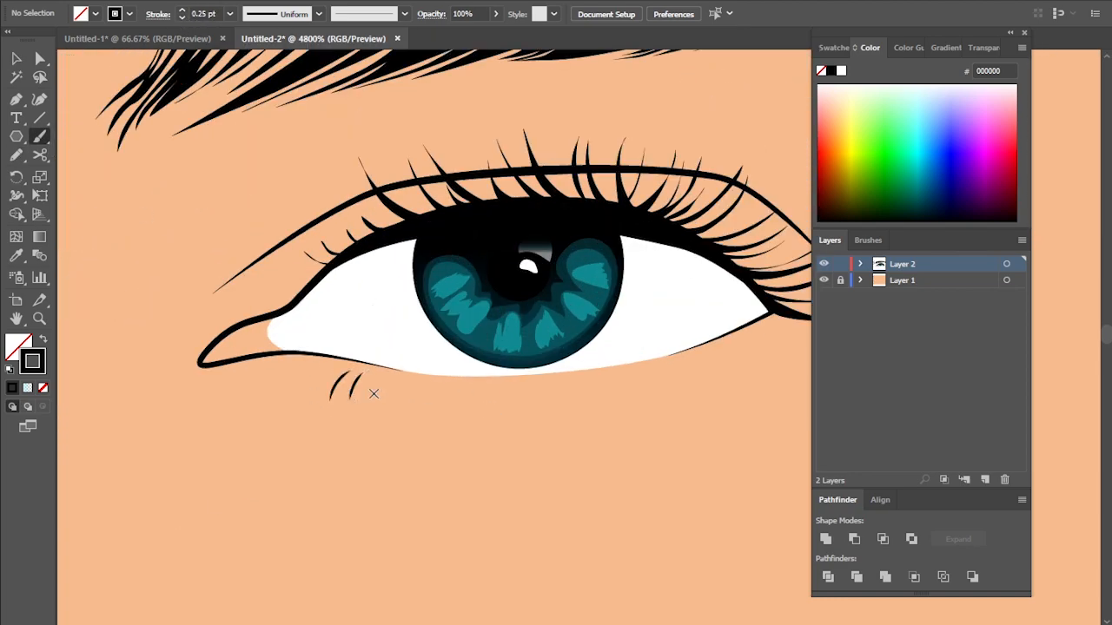
{"action": "scroll", "coordinate": [373, 394], "scroll_direction": "up", "scroll_amount": 1}
{"action": "left_click_drag", "start_coordinate": [350, 416], "coordinate": [379, 366]}
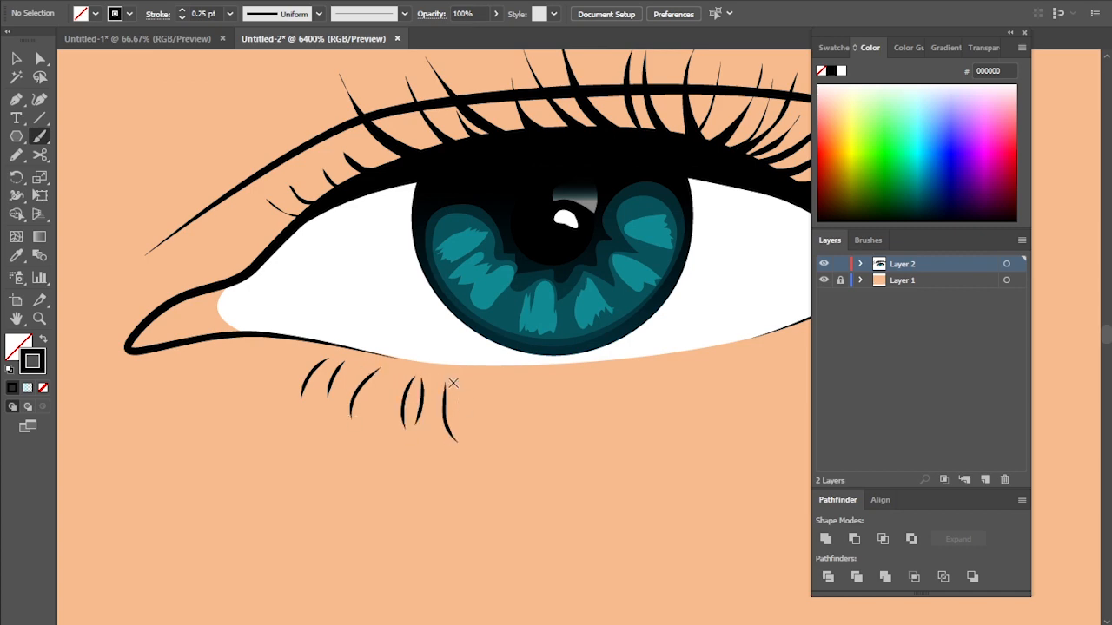
{"action": "left_click_drag", "start_coordinate": [452, 384], "coordinate": [473, 443]}
{"action": "scroll", "coordinate": [423, 382], "scroll_direction": "right", "scroll_amount": 2}
{"action": "scroll", "coordinate": [439, 426], "scroll_direction": "up", "scroll_amount": 1}
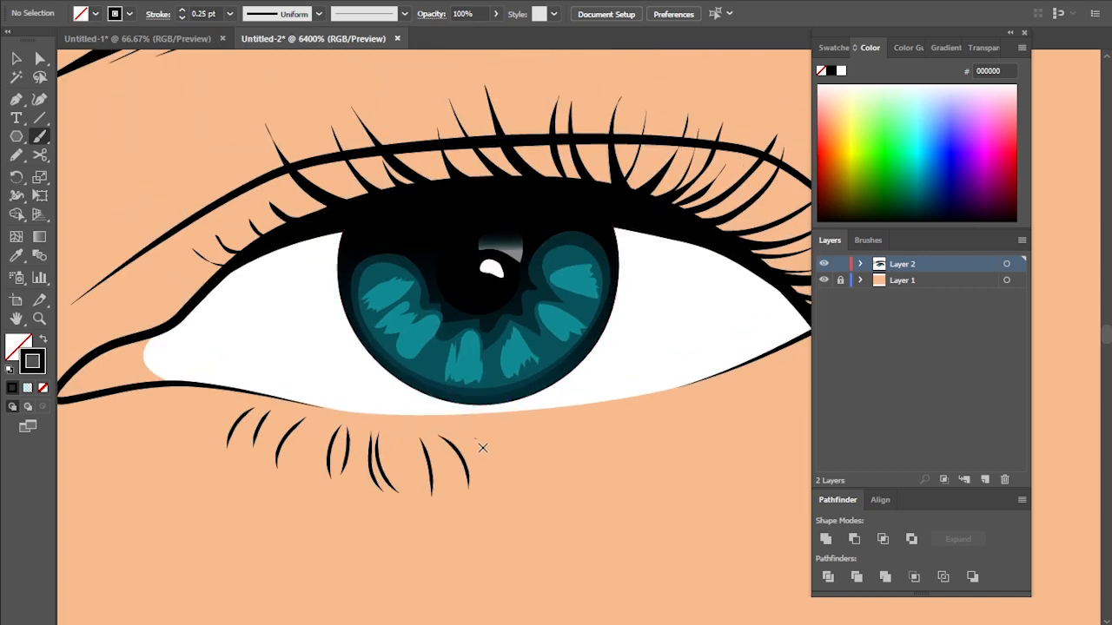
{"action": "left_click_drag", "start_coordinate": [546, 437], "coordinate": [599, 495]}
{"action": "scroll", "coordinate": [500, 436], "scroll_direction": "down", "scroll_amount": 1}
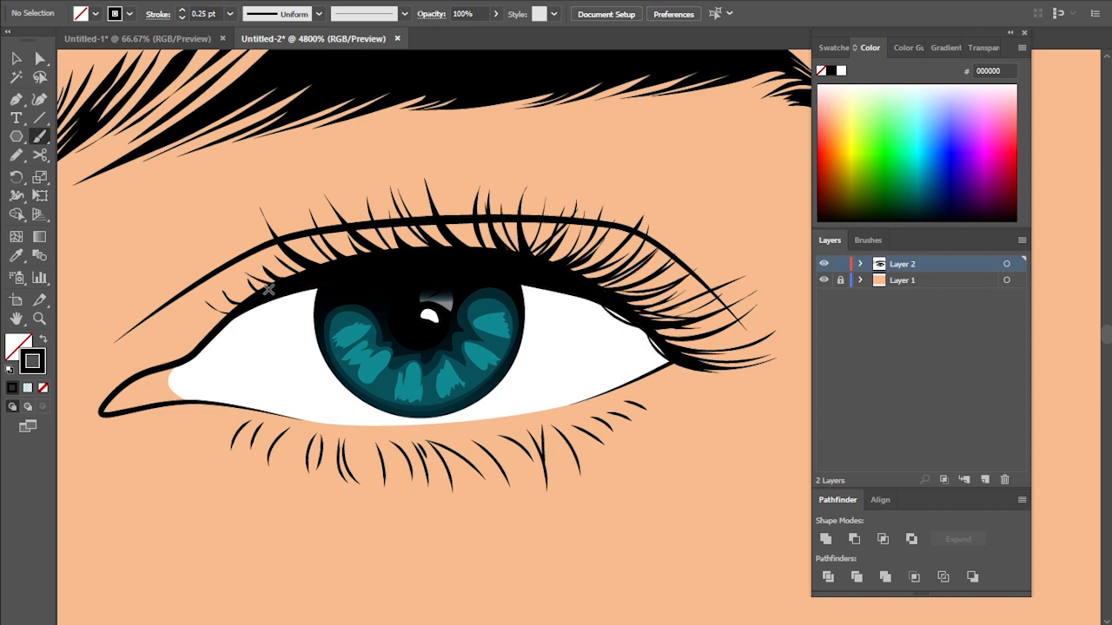
- Delete the stray curved brush stroke to the left of the eye
{"action": "scroll", "coordinate": [439, 267], "scroll_direction": "down", "scroll_amount": 1}
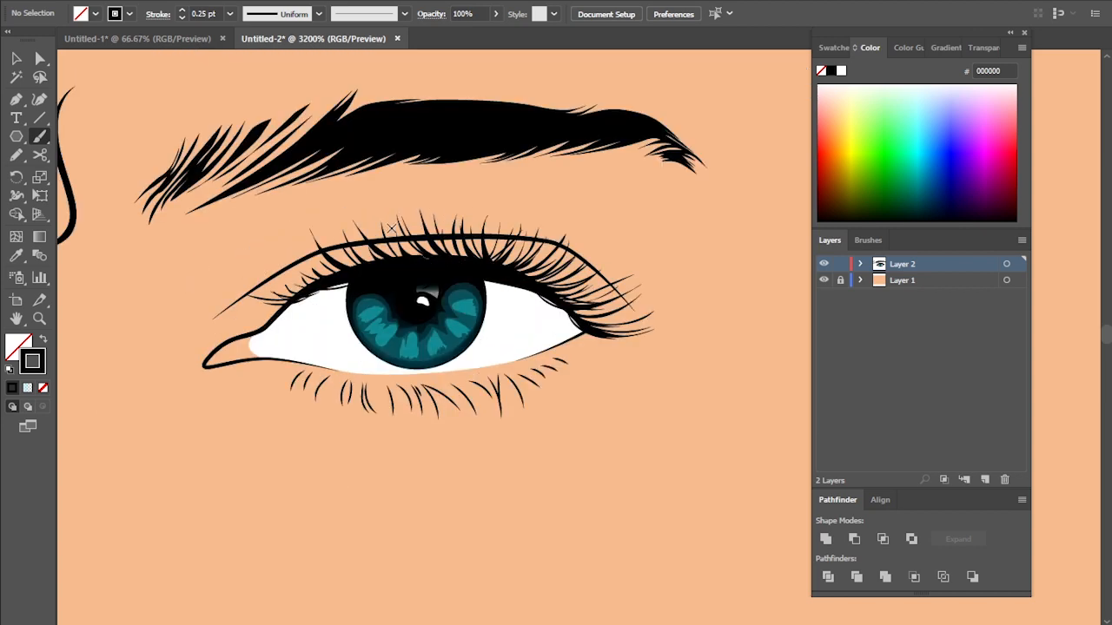
{"action": "scroll", "coordinate": [419, 304], "scroll_direction": "down", "scroll_amount": 1}
{"action": "left_click", "coordinate": [17, 57]}
{"action": "left_click", "coordinate": [204, 224]}
{"action": "key", "text": "Delete"}
- Set the Paintbrush stroke to 0.25 pt and add fine hairs at both ends of the eyebrow
{"action": "left_click", "coordinate": [16, 155]}
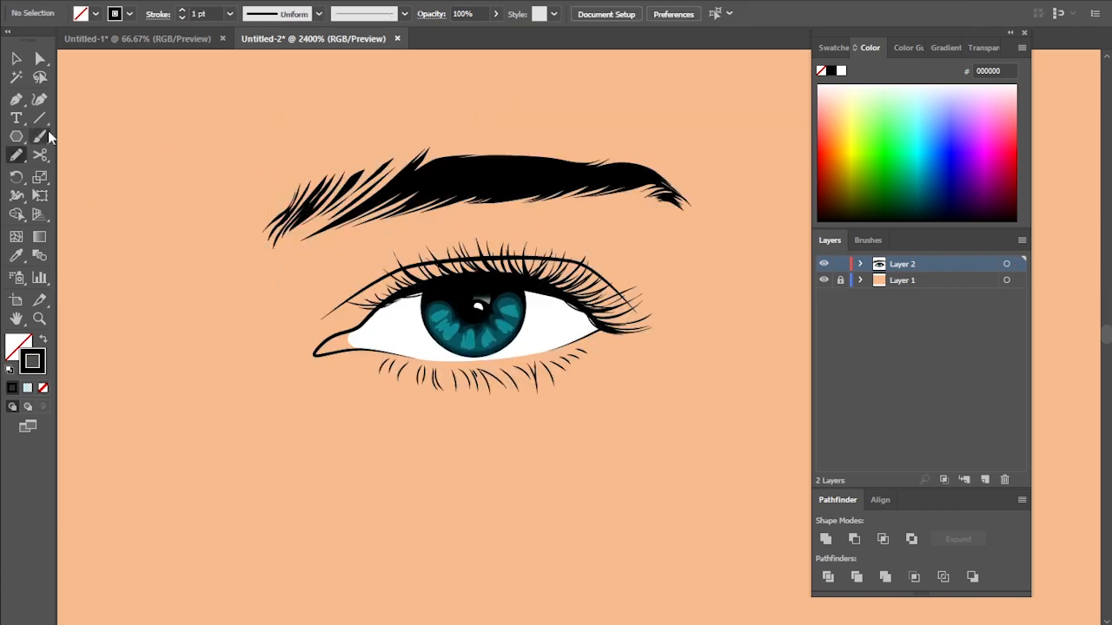
{"action": "left_click", "coordinate": [42, 136]}
{"action": "scroll", "coordinate": [280, 271], "scroll_direction": "up", "scroll_amount": 2}
{"action": "left_click", "coordinate": [183, 17]}
{"action": "scroll", "coordinate": [298, 179], "scroll_direction": "down", "scroll_amount": 1}
{"action": "scroll", "coordinate": [304, 222], "scroll_direction": "down", "scroll_amount": 2}
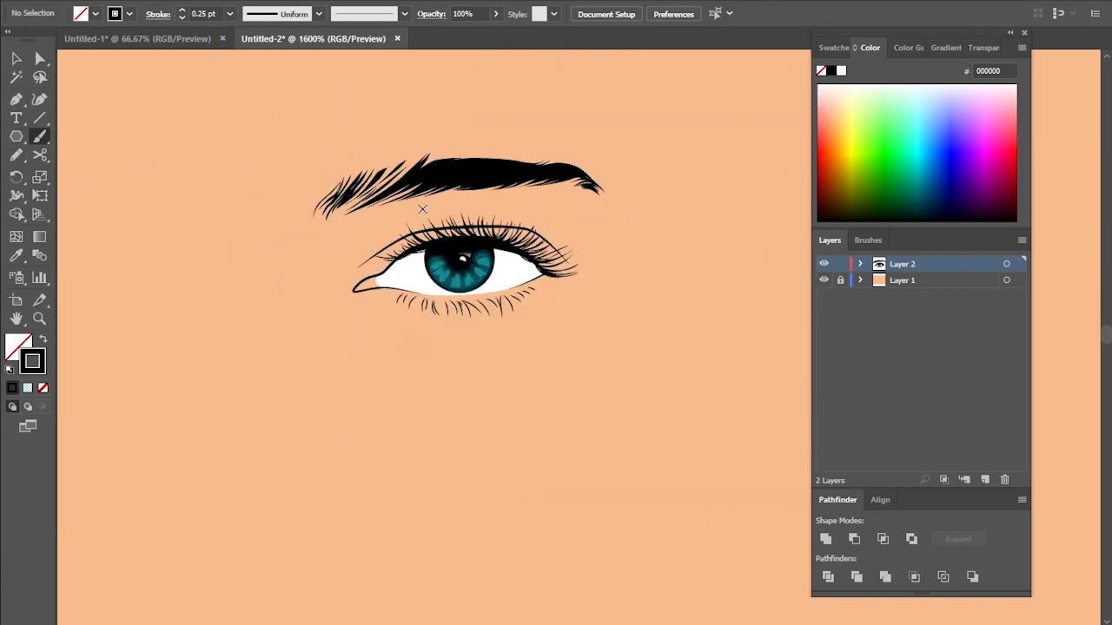
{"action": "scroll", "coordinate": [615, 183], "scroll_direction": "up", "scroll_amount": 2}
{"action": "scroll", "coordinate": [663, 220], "scroll_direction": "down", "scroll_amount": 1}
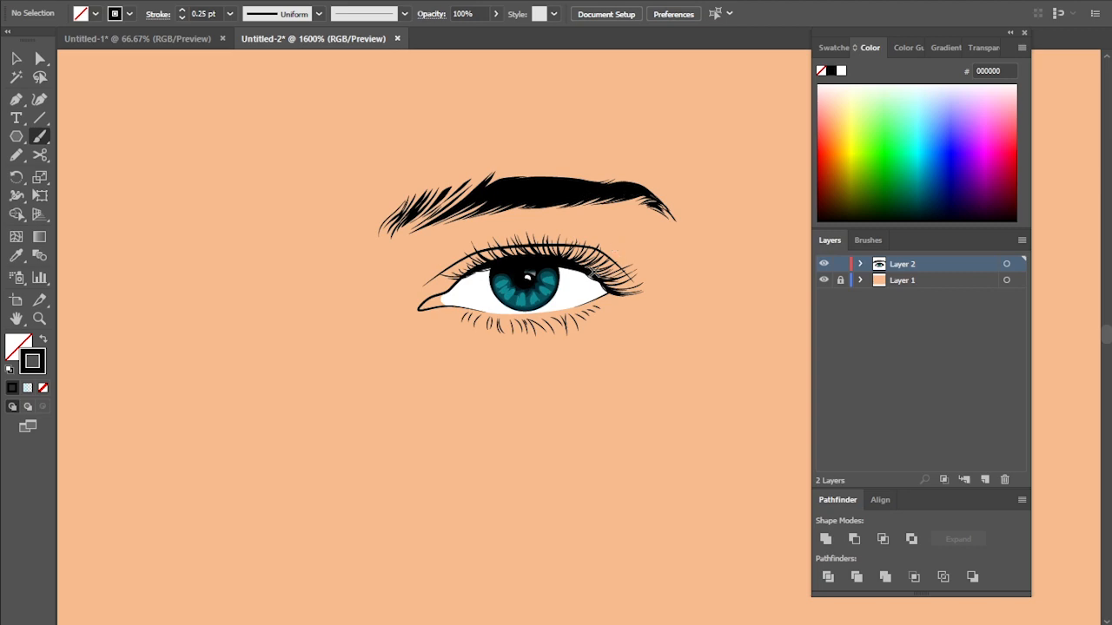
- Sample the skin colour to get a fill without stroke, and change that fill to B53E3E
{"action": "scroll", "coordinate": [579, 278], "scroll_direction": "up", "scroll_amount": 2}
{"action": "scroll", "coordinate": [317, 335], "scroll_direction": "up", "scroll_amount": 2}
{"action": "left_click", "coordinate": [17, 258]}
{"action": "left_click", "coordinate": [104, 304]}
{"action": "double_click", "coordinate": [19, 347]}
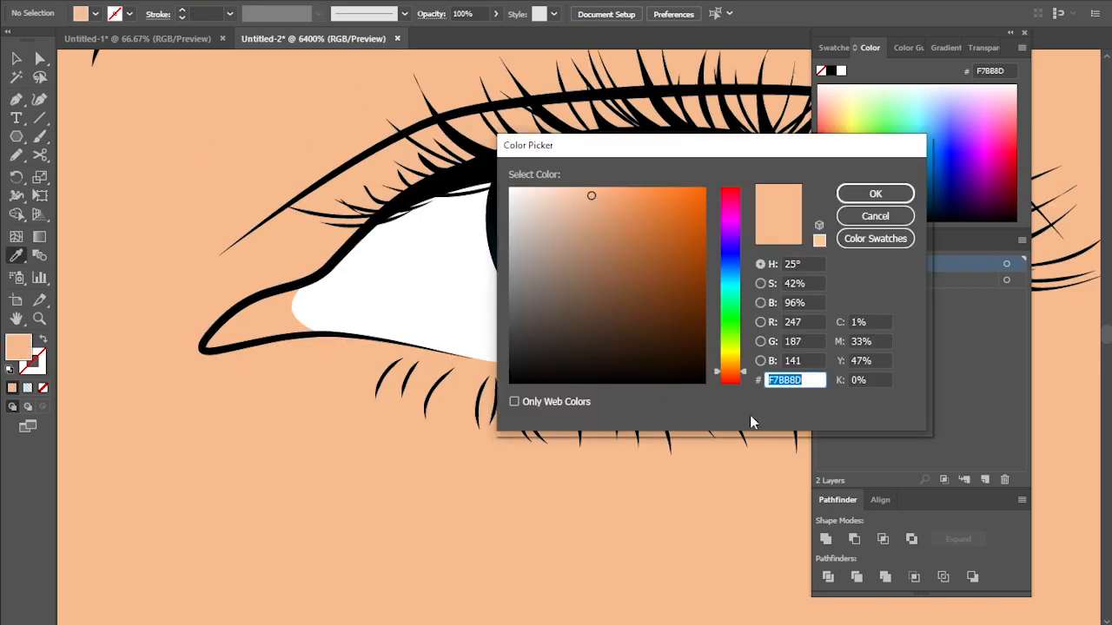
{"action": "type", "text": "B53E3E"}
{"action": "key", "text": "Return"}
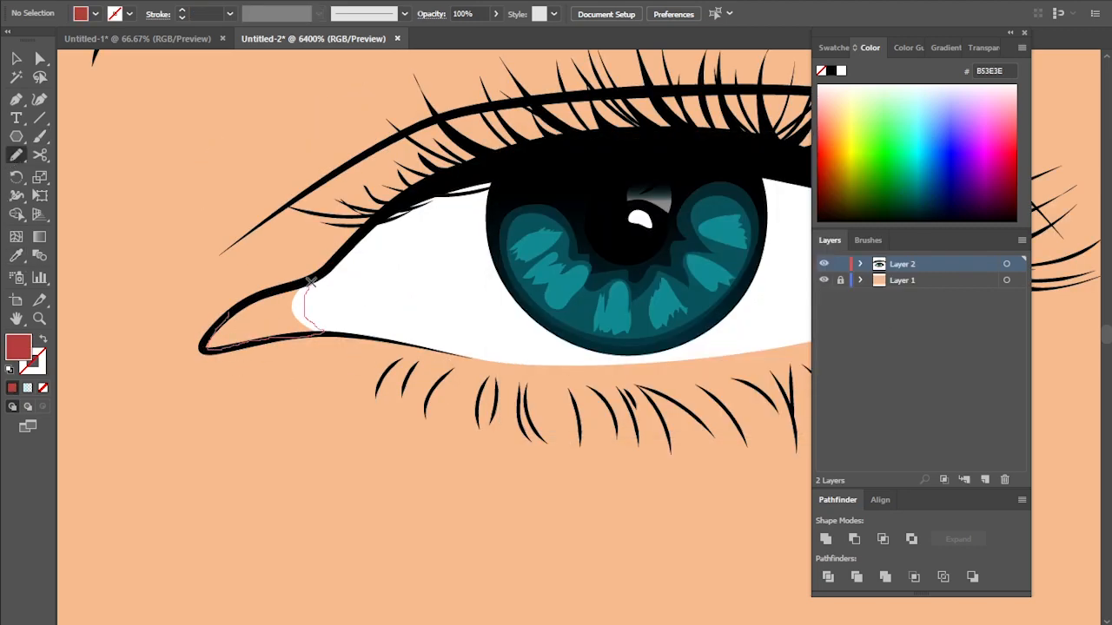
- Draw a red shape filling the inner eye corner with the Pencil tool and send it behind the outlines
{"action": "mouse_move", "coordinate": [311, 281]}
{"action": "left_mouse_down"}
{"action": "mouse_move", "coordinate": [227, 315]}
{"action": "mouse_move", "coordinate": [262, 311]}
{"action": "left_mouse_up"}
{"action": "left_click", "coordinate": [17, 58]}
{"action": "right_click", "coordinate": [262, 310]}
{"action": "mouse_move", "coordinate": [312, 552]}
{"action": "left_click", "coordinate": [472, 603]}
{"action": "left_click", "coordinate": [198, 410]}
{"action": "scroll", "coordinate": [198, 410], "scroll_direction": "down", "scroll_amount": 1}
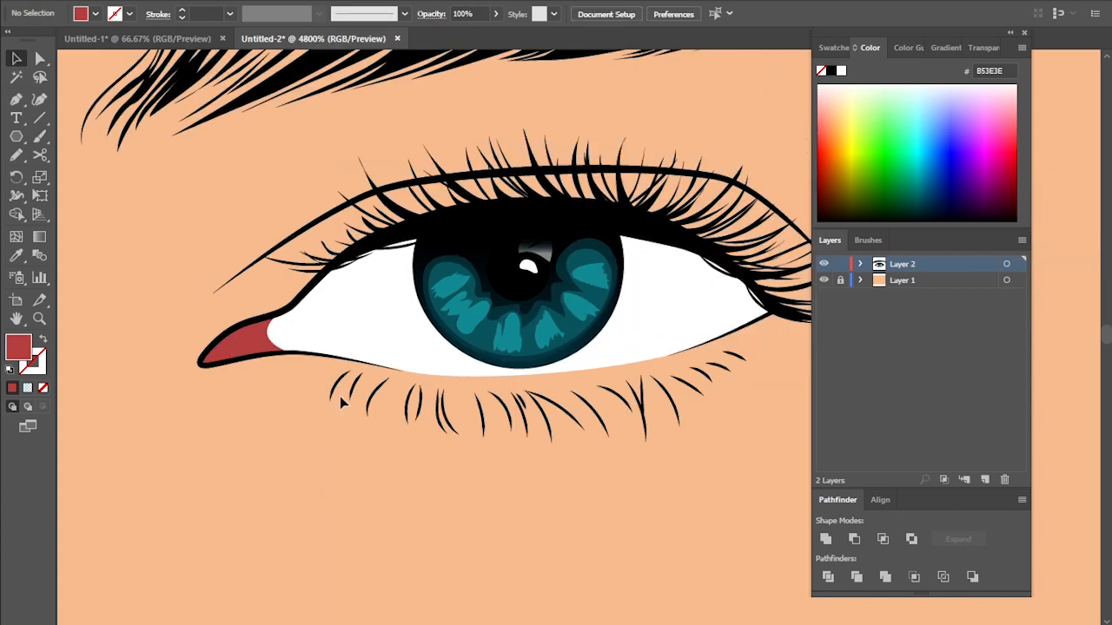
- Set the fill to CC4E4E and draw a smaller patch inside the red inner corner, redrawing it once
{"action": "scroll", "coordinate": [178, 306], "scroll_direction": "up", "scroll_amount": 2}
{"action": "double_click", "coordinate": [13, 348]}
{"action": "left_click_drag", "start_coordinate": [637, 242], "coordinate": [631, 225]}
{"action": "key", "text": "Return"}
{"action": "left_click", "coordinate": [16, 155]}
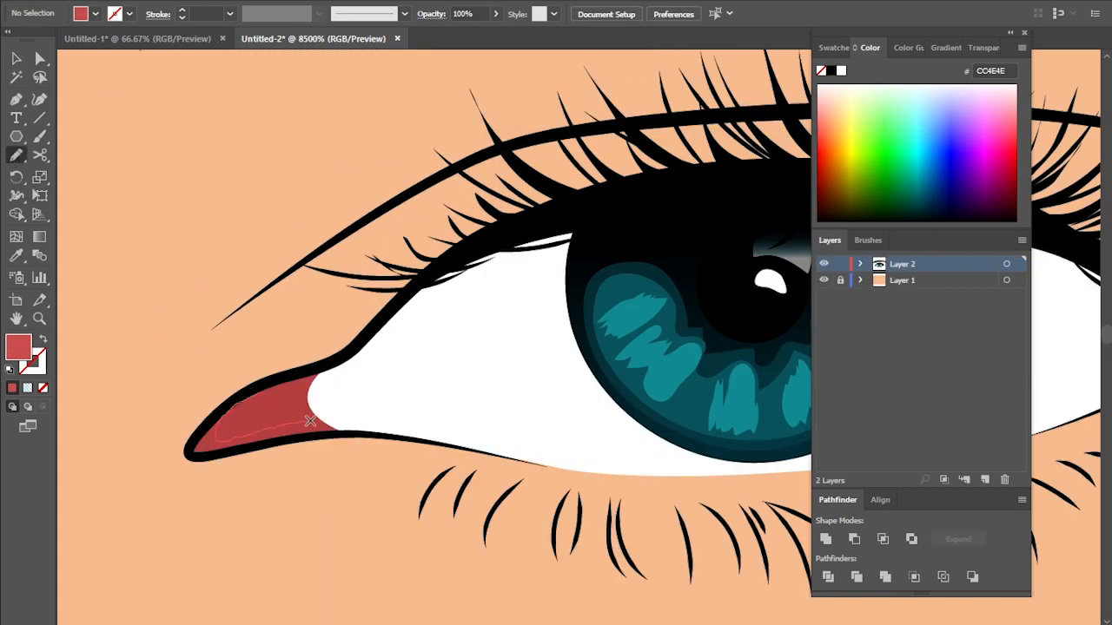
{"action": "left_click_drag", "start_coordinate": [310, 421], "coordinate": [250, 398]}
{"action": "scroll", "coordinate": [250, 417], "scroll_direction": "down", "scroll_amount": 2}
{"action": "key", "text": "ctrl+z"}
{"action": "scroll", "coordinate": [253, 408], "scroll_direction": "up", "scroll_amount": 3}
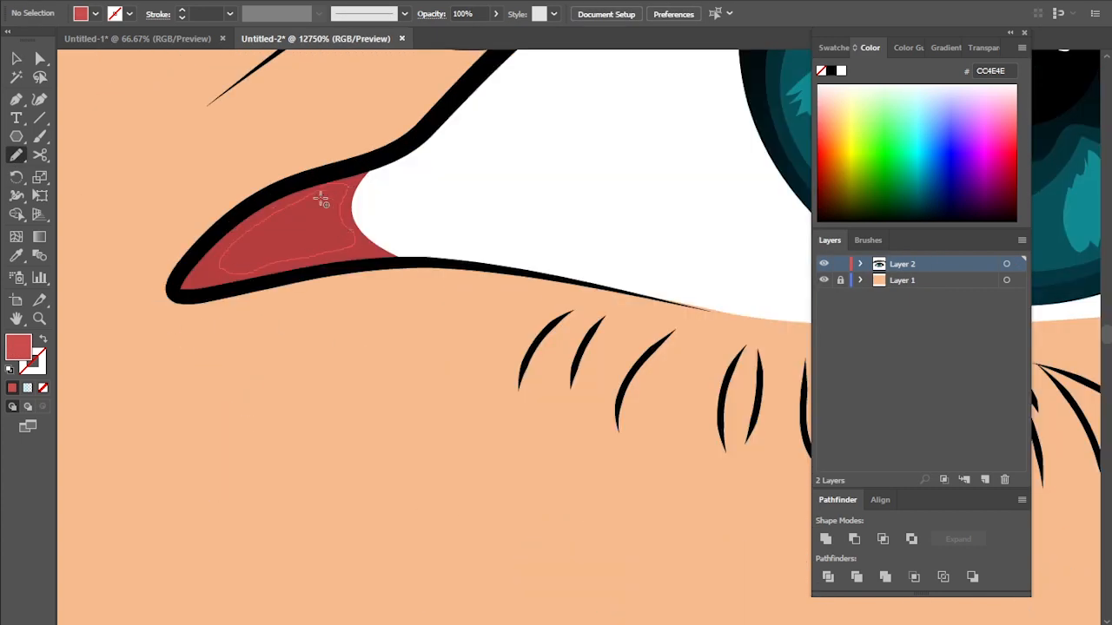
{"action": "left_click_drag", "start_coordinate": [321, 198], "coordinate": [324, 192]}
- Set the fill to E86767 and draw a small highlight in the middle of the red inner corner
{"action": "double_click", "coordinate": [18, 348]}
{"action": "left_click", "coordinate": [618, 204]}
{"action": "key", "text": "Return"}
{"action": "scroll", "coordinate": [312, 198], "scroll_direction": "down", "scroll_amount": 3}
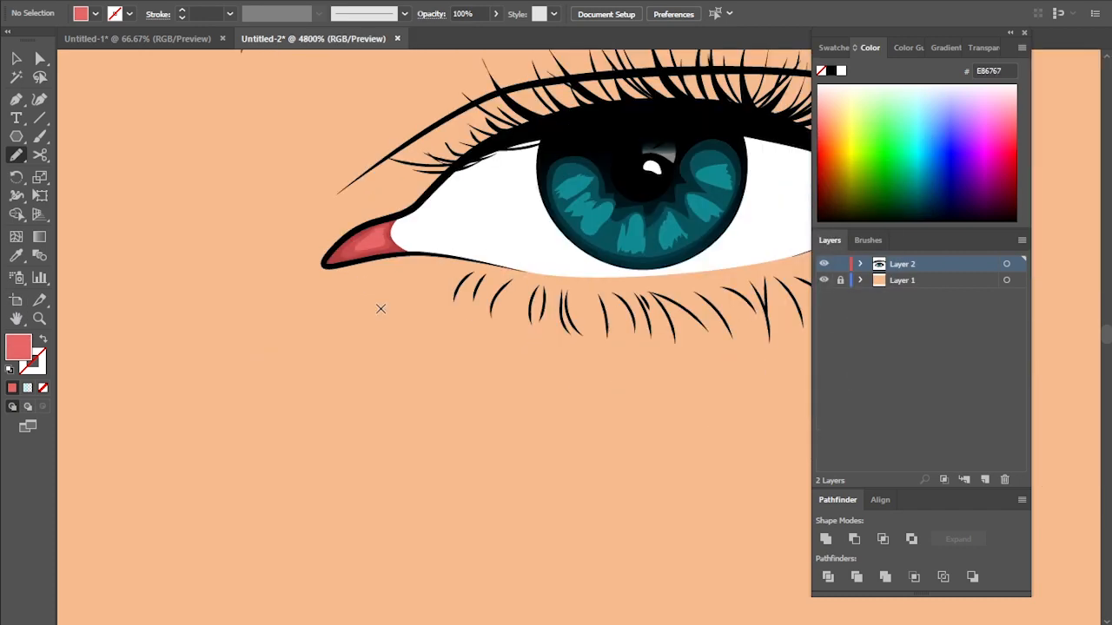
- Send the white eye shape behind the inner-corner artwork and lock it
{"action": "scroll", "coordinate": [380, 310], "scroll_direction": "down", "scroll_amount": 1}
{"action": "left_click", "coordinate": [832, 47]}
{"action": "key", "text": "v"}
{"action": "left_click", "coordinate": [558, 281]}
{"action": "right_click", "coordinate": [559, 281]}
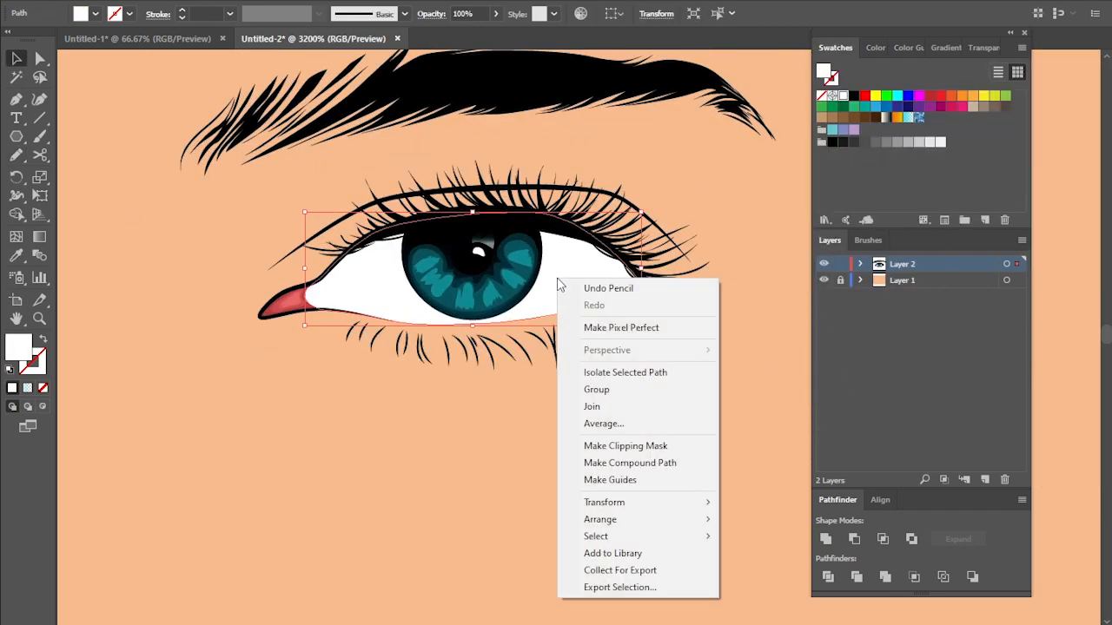
{"action": "left_click", "coordinate": [764, 558]}
{"action": "left_click", "coordinate": [104, 2]}
{"action": "mouse_move", "coordinate": [124, 80]}
{"action": "left_click", "coordinate": [346, 80]}
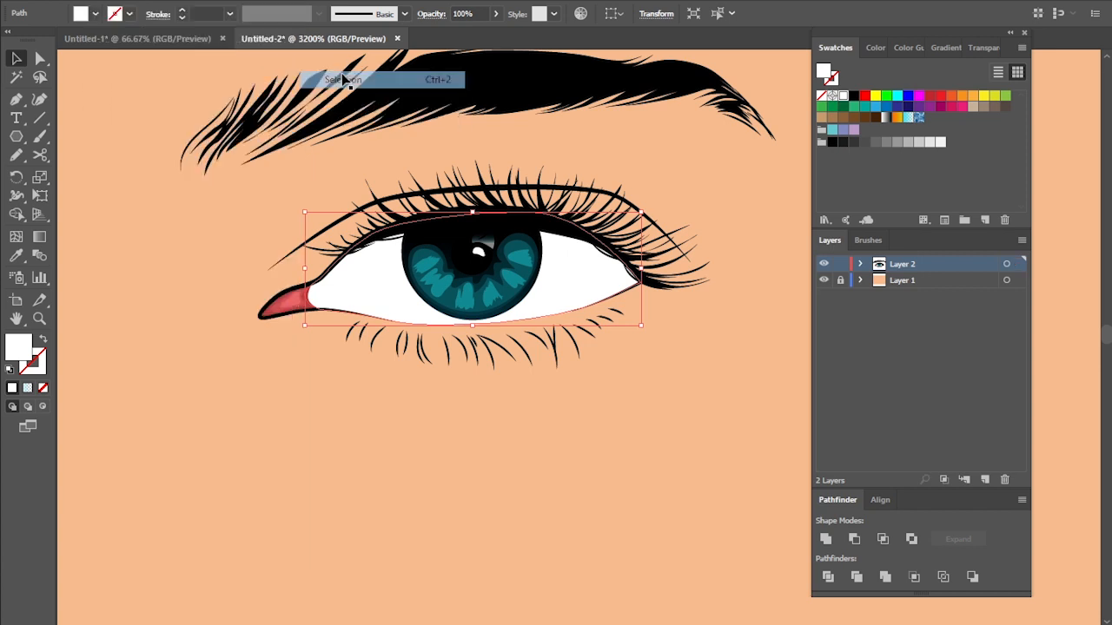
- Draw a near-black shadow along the upper lid between the iris and outer corner, and send it to the back
{"action": "scroll", "coordinate": [379, 272], "scroll_direction": "up", "scroll_amount": 1}
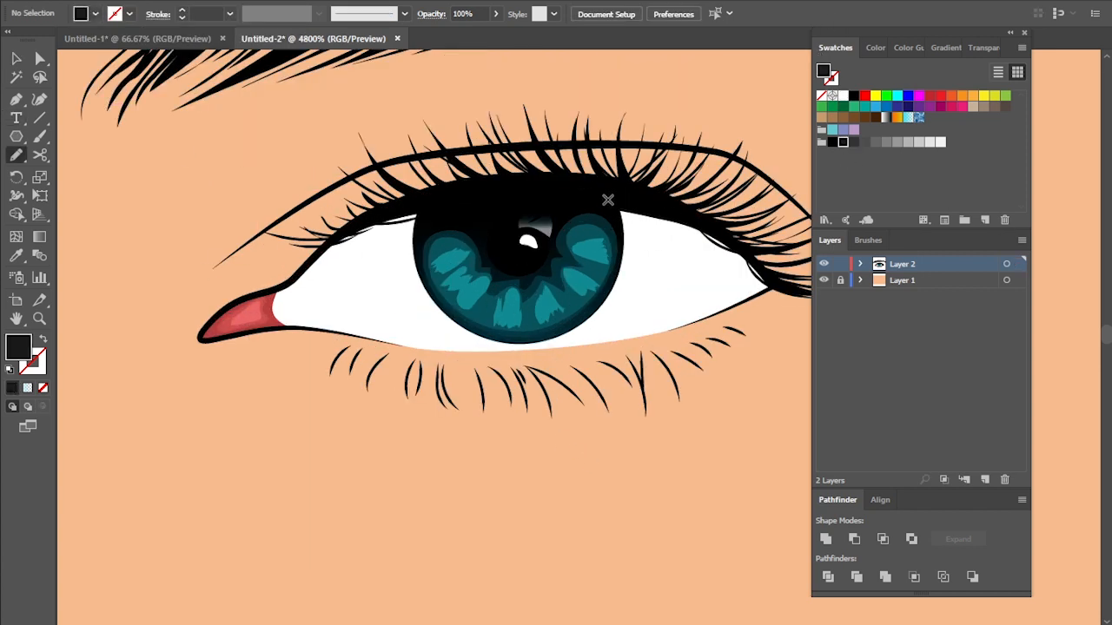
{"action": "left_click_drag", "start_coordinate": [777, 283], "coordinate": [610, 202]}
{"action": "key", "text": "v"}
{"action": "right_click", "coordinate": [681, 231]}
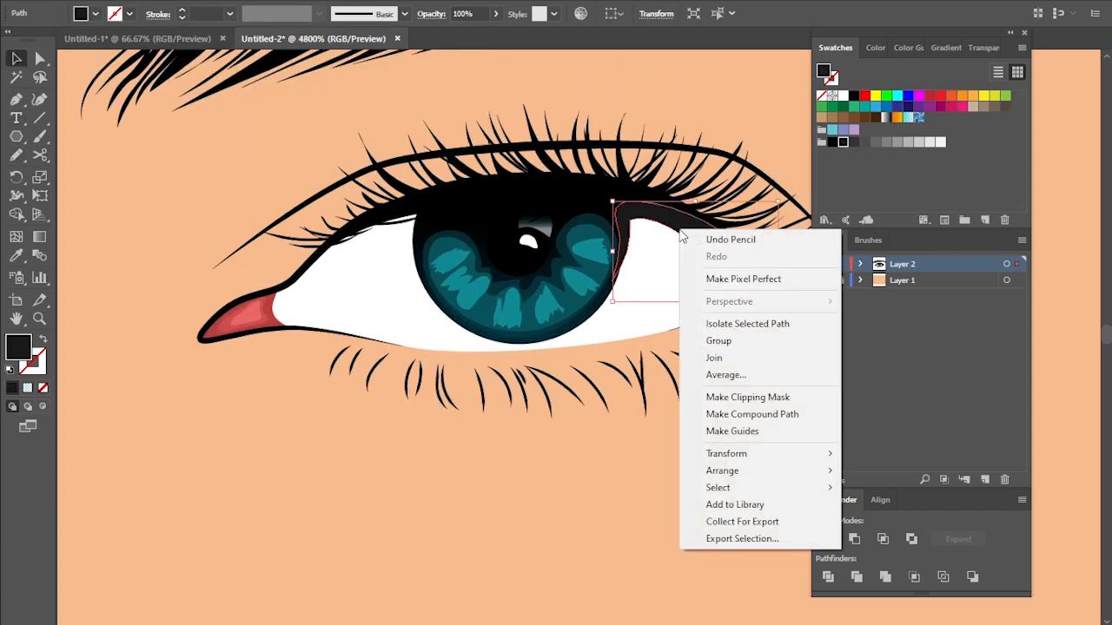
{"action": "mouse_move", "coordinate": [722, 470]}
{"action": "left_click", "coordinate": [894, 520]}
- Unlock the white eye shape and remove it from the drawing
{"action": "left_click", "coordinate": [725, 380]}
{"action": "left_click", "coordinate": [104, 2]}
{"action": "left_click", "coordinate": [173, 96]}
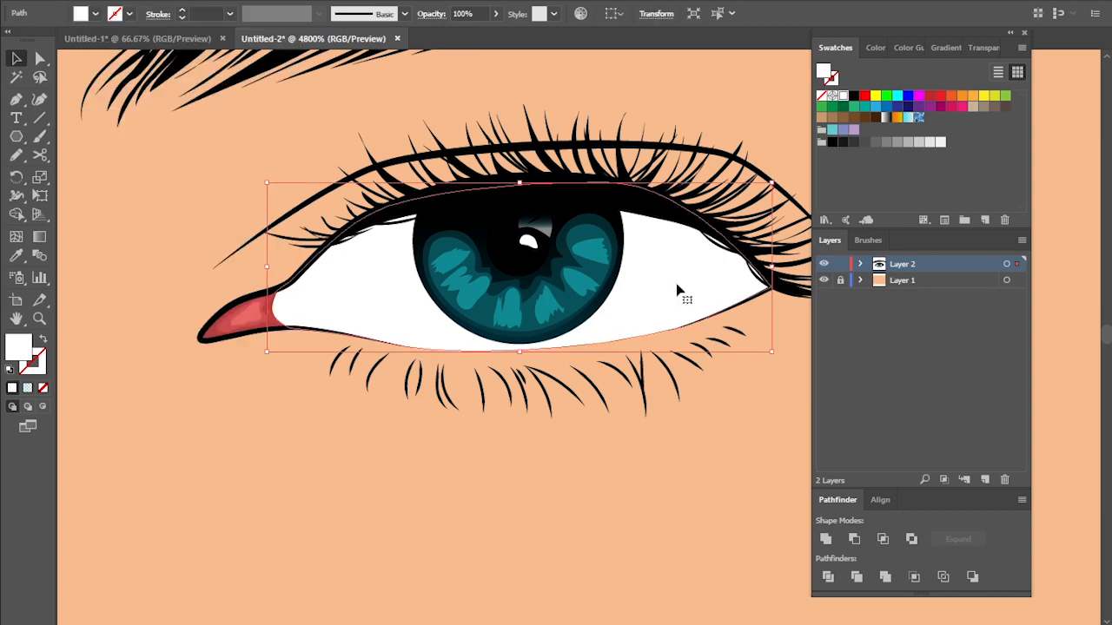
{"action": "key", "text": "Delete"}
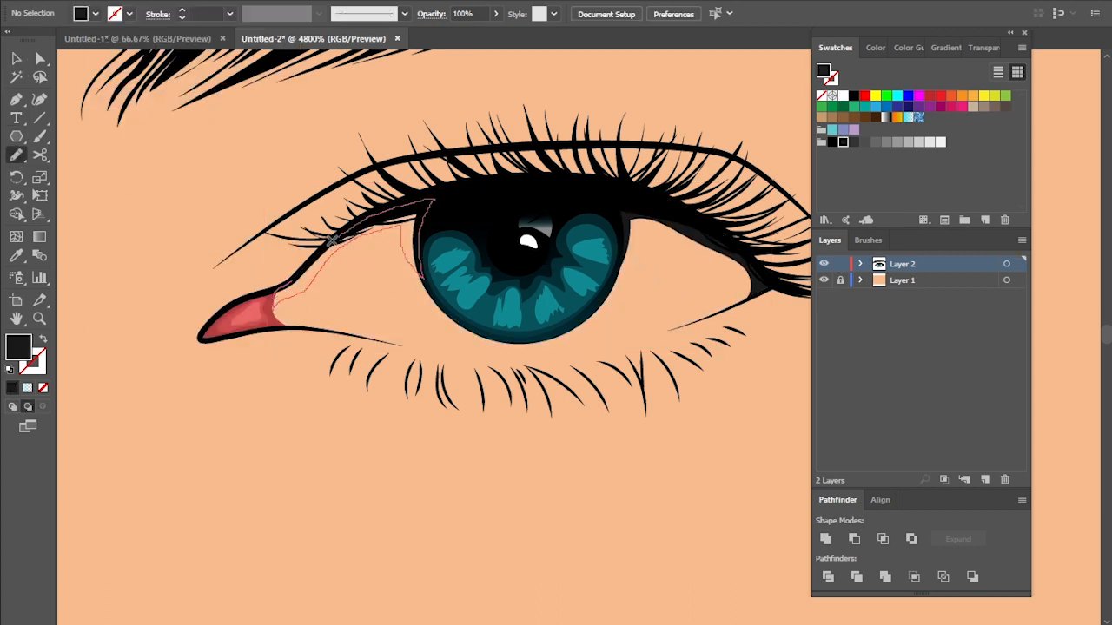
- Draw a matching near-black shadow between the inner corner and the iris, behind the existing artwork
{"action": "left_click_drag", "start_coordinate": [332, 241], "coordinate": [329, 243]}
{"action": "scroll", "coordinate": [438, 255], "scroll_direction": "down", "scroll_amount": 1}
{"action": "scroll", "coordinate": [538, 252], "scroll_direction": "up", "scroll_amount": 2}
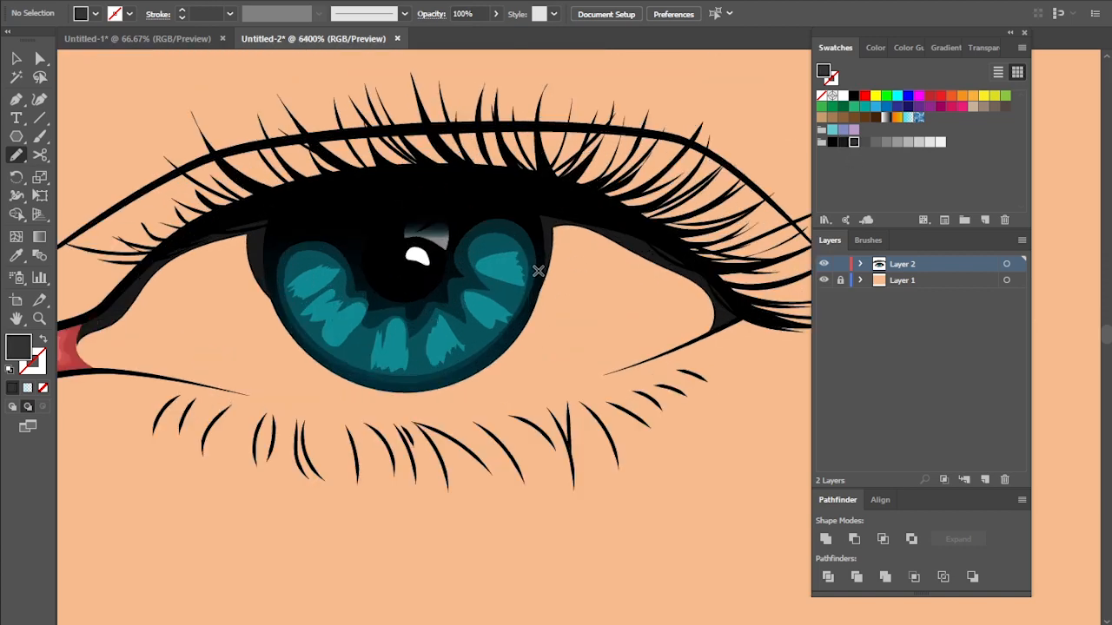
- Draw slightly larger dark grey shadow shapes on both sides of the iris, behind the near-black shadows
{"action": "left_click_drag", "start_coordinate": [593, 219], "coordinate": [544, 261]}
{"action": "scroll", "coordinate": [336, 305], "scroll_direction": "up", "scroll_amount": 1}
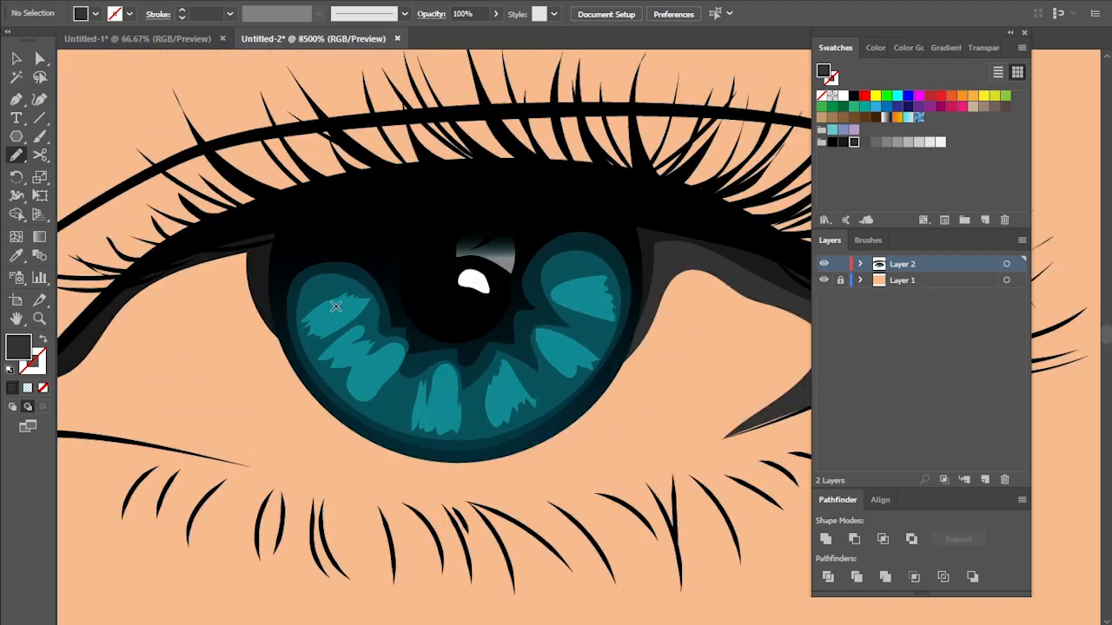
{"action": "scroll", "coordinate": [335, 305], "scroll_direction": "down", "scroll_amount": 1}
{"action": "scroll", "coordinate": [105, 315], "scroll_direction": "up", "scroll_amount": 1}
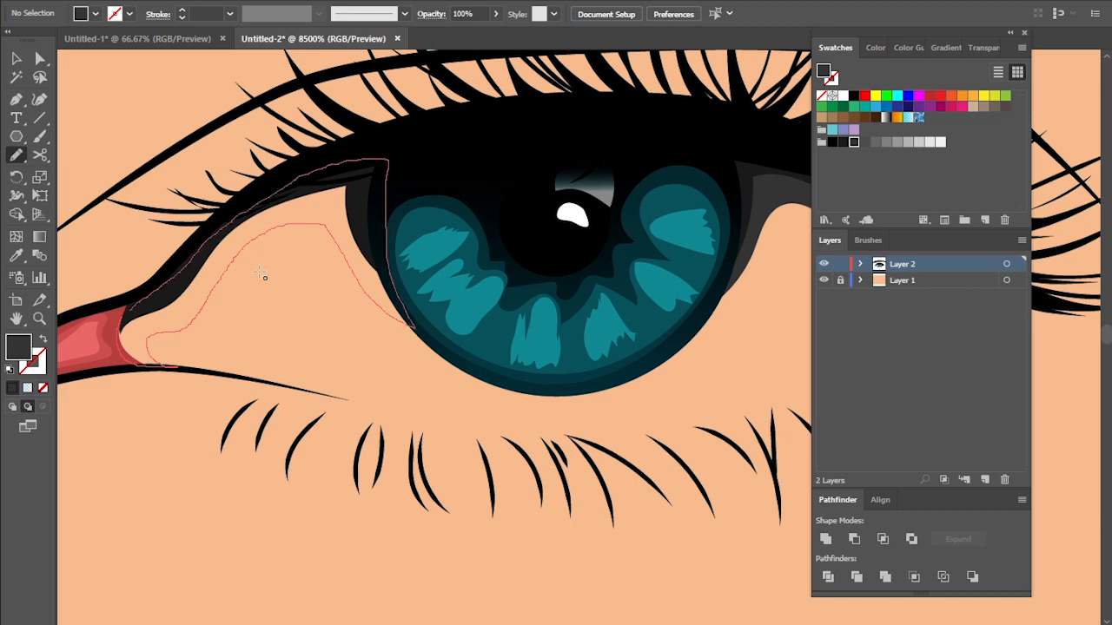
{"action": "scroll", "coordinate": [263, 275], "scroll_direction": "down", "scroll_amount": 2}
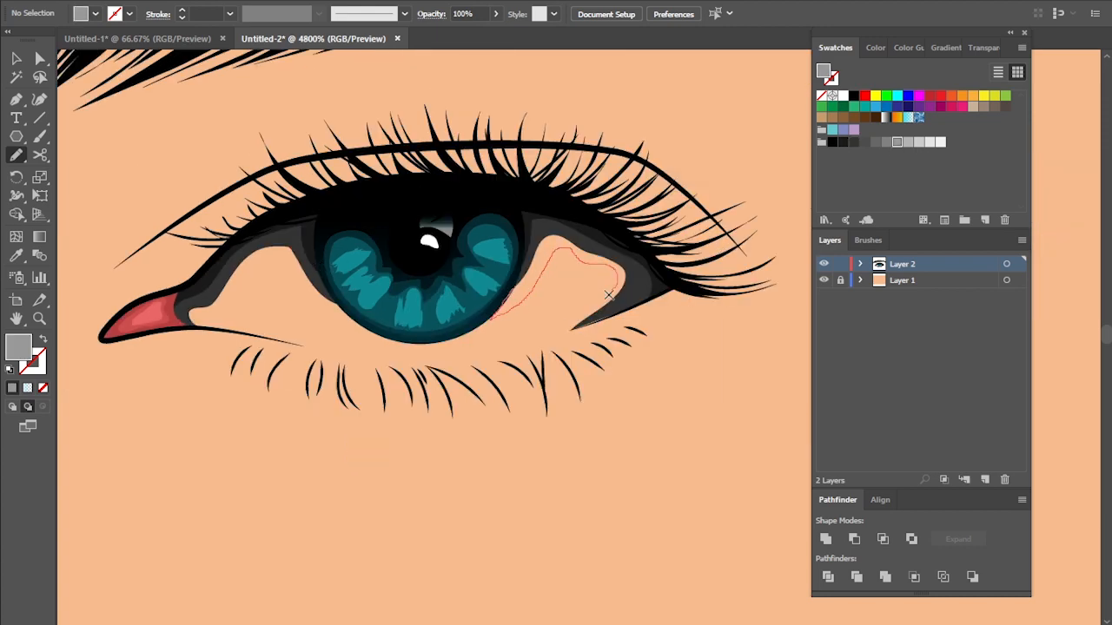
- Draw medium grey shadow shapes behind the dark grey ones on both sides of the iris
{"action": "left_click_drag", "start_coordinate": [625, 302], "coordinate": [493, 318]}
{"action": "scroll", "coordinate": [581, 347], "scroll_direction": "down", "scroll_amount": 1}
{"action": "scroll", "coordinate": [395, 304], "scroll_direction": "up", "scroll_amount": 2}
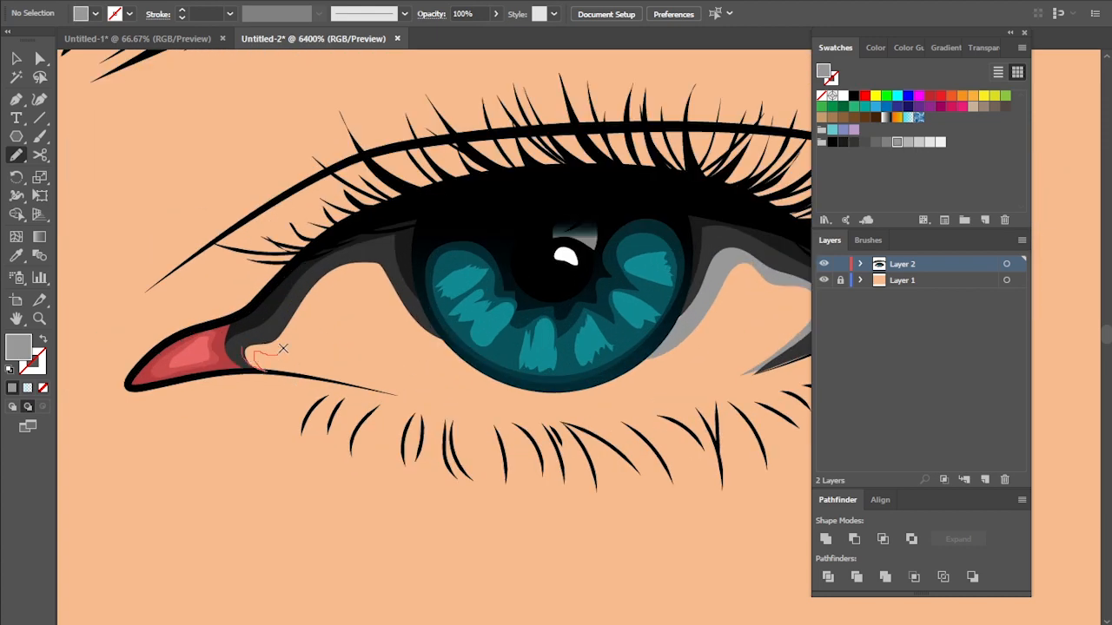
{"action": "left_click_drag", "start_coordinate": [412, 282], "coordinate": [244, 349]}
{"action": "scroll", "coordinate": [356, 347], "scroll_direction": "down", "scroll_amount": 2}
- Pick a light grey fill and draw the palest shadow shapes behind the medium grey ones on both sides
{"action": "left_click", "coordinate": [919, 142]}
{"action": "scroll", "coordinate": [578, 310], "scroll_direction": "up", "scroll_amount": 2}
{"action": "left_click_drag", "start_coordinate": [445, 375], "coordinate": [400, 406]}
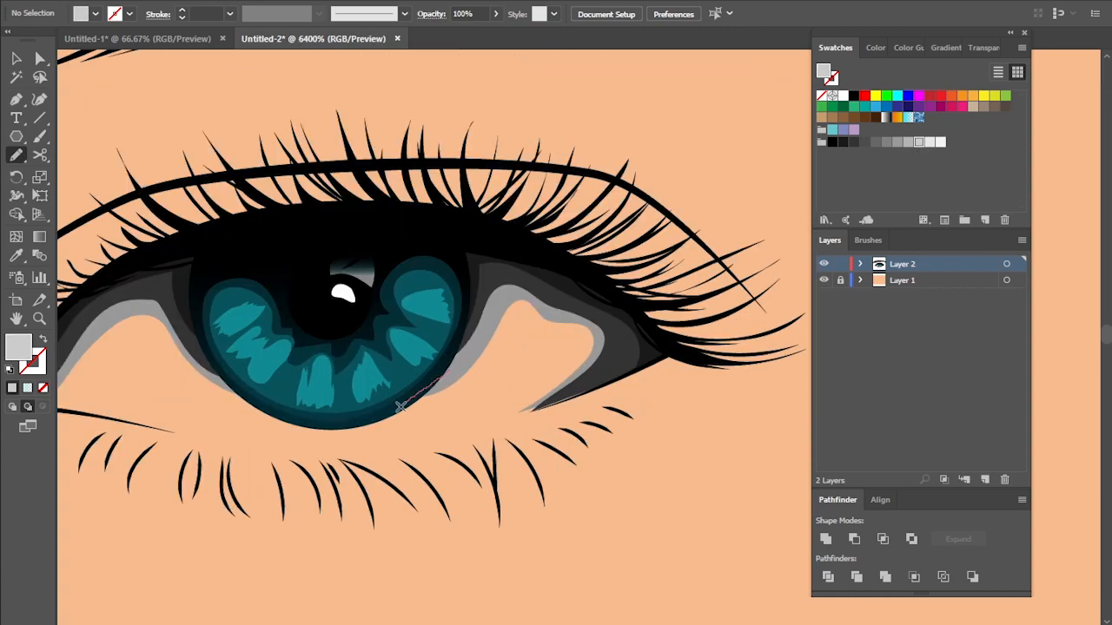
{"action": "left_click_drag", "start_coordinate": [587, 385], "coordinate": [582, 388]}
{"action": "scroll", "coordinate": [109, 384], "scroll_direction": "up", "scroll_amount": 2}
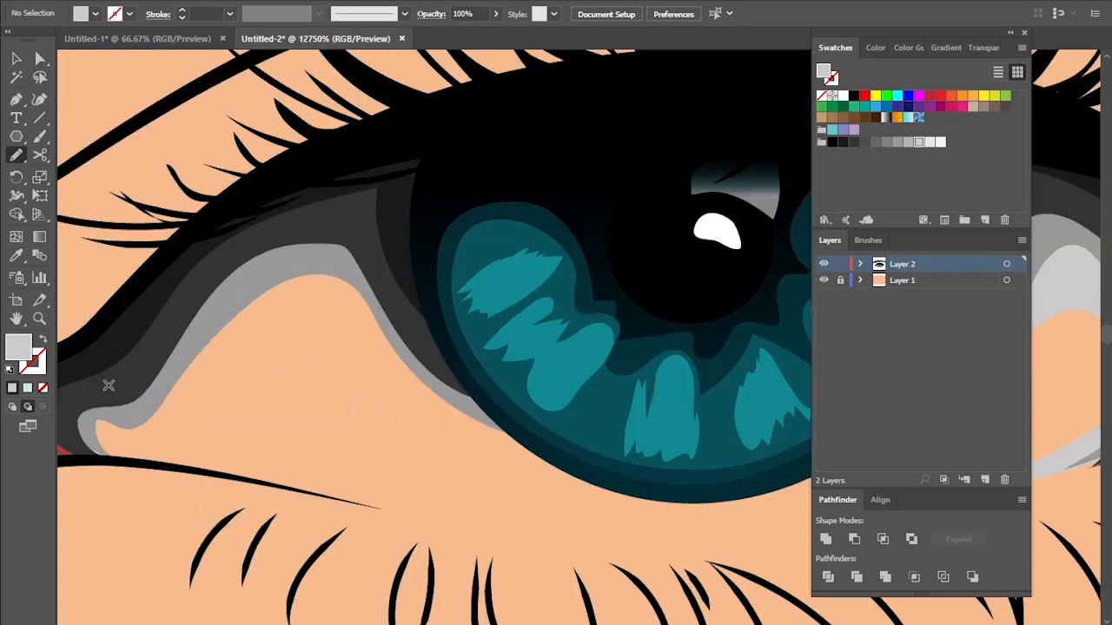
{"action": "scroll", "coordinate": [521, 365], "scroll_direction": "down", "scroll_amount": 3}
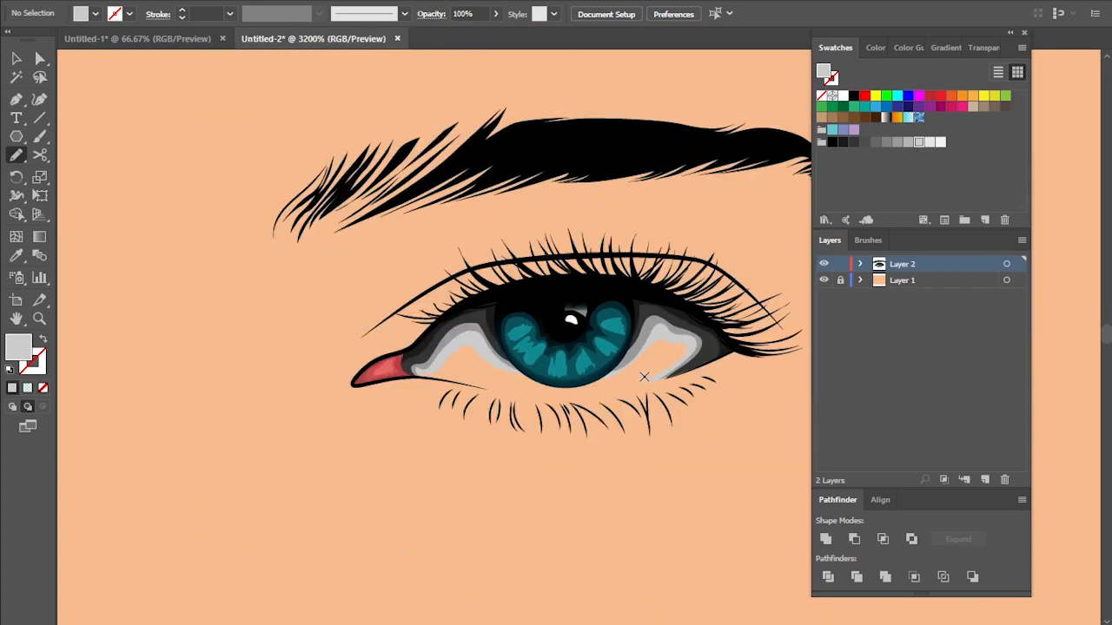
- Paste the white eye shape and move it into the eye opening
{"action": "scroll", "coordinate": [646, 377], "scroll_direction": "up", "scroll_amount": 1}
{"action": "key", "text": "ctrl+v"}
{"action": "key", "text": "v"}
{"action": "left_click_drag", "start_coordinate": [615, 374], "coordinate": [550, 336]}
{"action": "key", "text": "Up"}
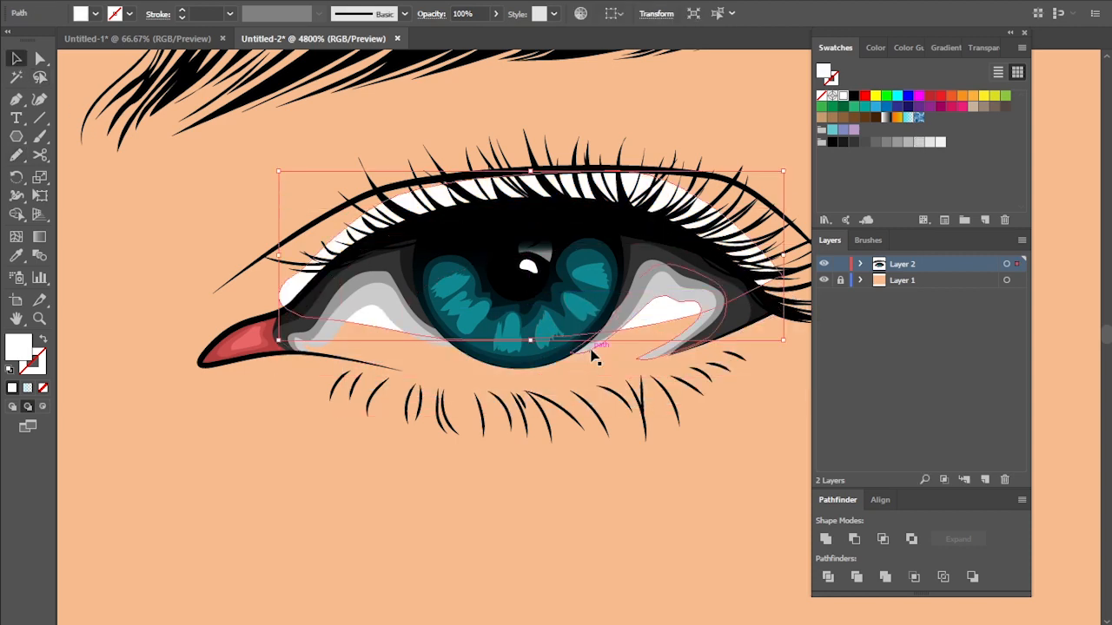
{"action": "left_click_drag", "start_coordinate": [629, 188], "coordinate": [617, 227]}
- Send the white eye shape behind the grey shadows and fine-tune its position inside the eye outline
{"action": "right_click", "coordinate": [657, 316]}
{"action": "mouse_move", "coordinate": [702, 558]}
{"action": "left_click", "coordinate": [875, 610]}
{"action": "left_click_drag", "start_coordinate": [653, 329], "coordinate": [652, 324]}
{"action": "left_click", "coordinate": [651, 422]}
{"action": "scroll", "coordinate": [651, 422], "scroll_direction": "down", "scroll_amount": 2}
{"action": "scroll", "coordinate": [619, 452], "scroll_direction": "down", "scroll_amount": 1}
{"action": "scroll", "coordinate": [621, 452], "scroll_direction": "up", "scroll_amount": 4}
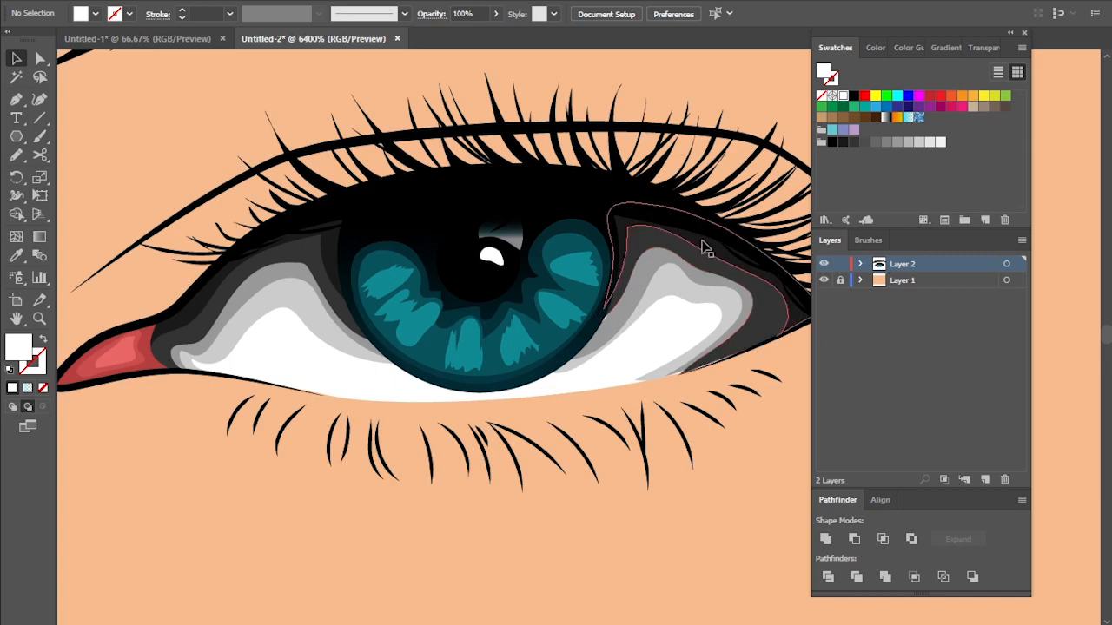
- Try lowering the opacity of the grey shadow shapes on both sides of the iris
{"action": "left_click", "coordinate": [656, 271]}
{"action": "left_click", "coordinate": [658, 271], "text": "shift"}
{"action": "left_click", "coordinate": [321, 248], "text": "shift"}
{"action": "left_click", "coordinate": [305, 282], "text": "shift"}
{"action": "left_click", "coordinate": [984, 48]}
{"action": "left_click", "coordinate": [969, 71]}
{"action": "left_click_drag", "start_coordinate": [971, 92], "coordinate": [962, 93]}
{"action": "left_click", "coordinate": [281, 503]}
{"action": "scroll", "coordinate": [282, 503], "scroll_direction": "down", "scroll_amount": 2}
{"action": "key", "text": "ctrl+z"}
{"action": "left_click", "coordinate": [612, 431]}
{"action": "scroll", "coordinate": [408, 411], "scroll_direction": "up", "scroll_amount": 2}
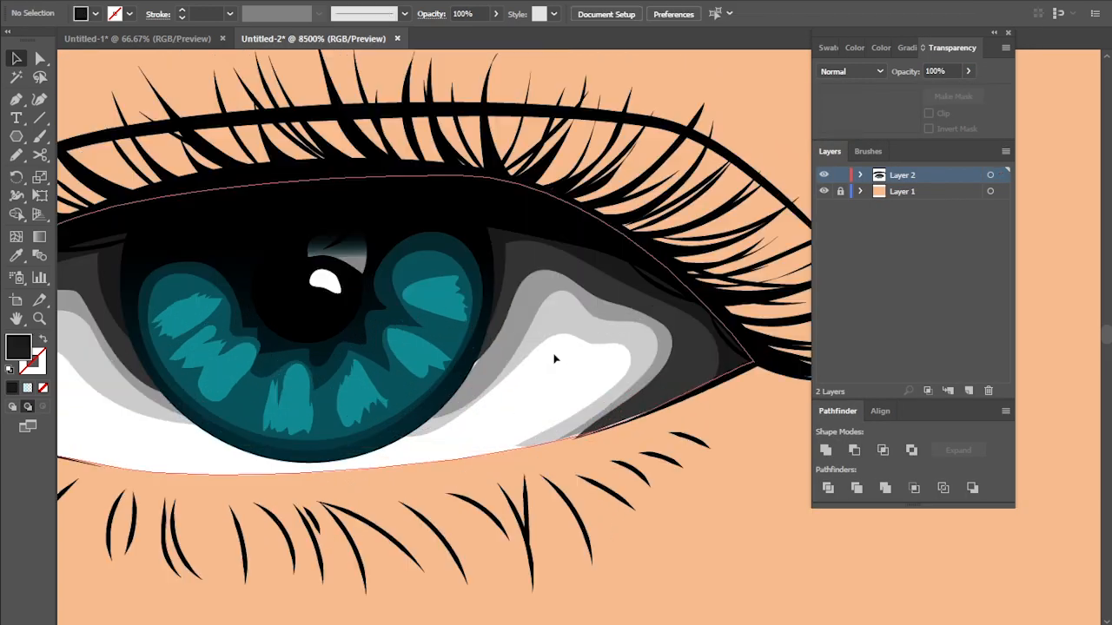
- Recolour the dark grey shadow shapes on both sides of the iris with a slightly lighter grey swatch
{"action": "left_click", "coordinate": [553, 357]}
{"action": "scroll", "coordinate": [456, 358], "scroll_direction": "down", "scroll_amount": 2}
{"action": "scroll", "coordinate": [589, 409], "scroll_direction": "left", "scroll_amount": 2}
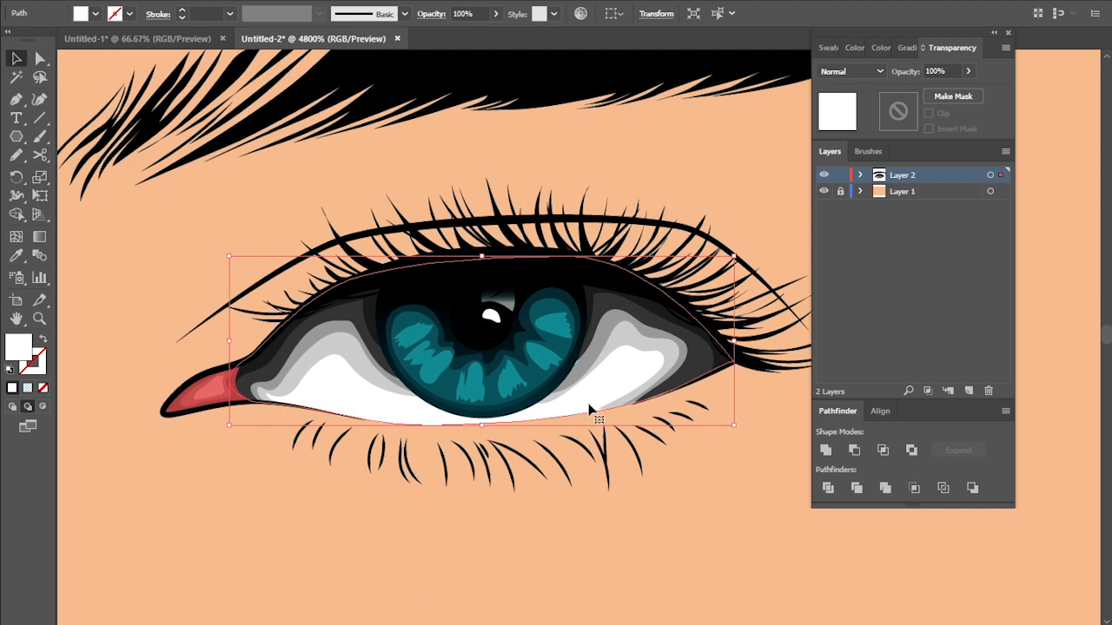
{"action": "left_click", "coordinate": [364, 317]}
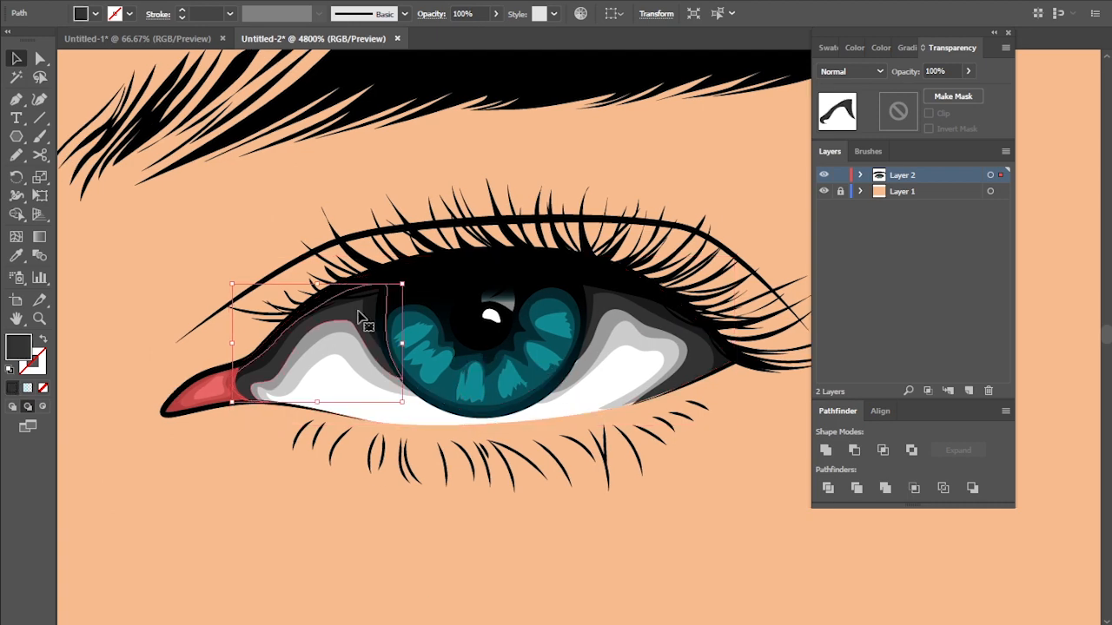
{"action": "left_click", "coordinate": [829, 48]}
{"action": "left_click", "coordinate": [865, 143]}
{"action": "left_click", "coordinate": [700, 348]}
{"action": "left_click", "coordinate": [865, 143]}
{"action": "left_click", "coordinate": [702, 486]}
{"action": "scroll", "coordinate": [693, 261], "scroll_direction": "down", "scroll_amount": 3}
{"action": "scroll", "coordinate": [475, 392], "scroll_direction": "up", "scroll_amount": 2}
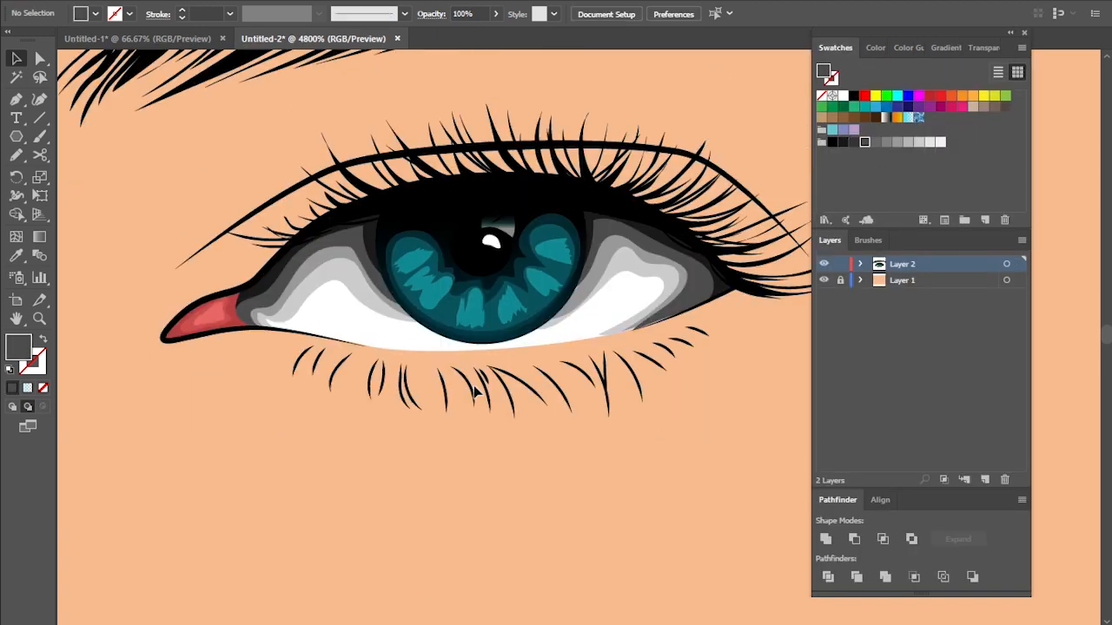
- Lock Layer 2 and add a new layer for the skin shading, placed beneath Layer 1
{"action": "scroll", "coordinate": [348, 185], "scroll_direction": "down", "scroll_amount": 1}
{"action": "scroll", "coordinate": [364, 208], "scroll_direction": "up", "scroll_amount": 2}
{"action": "scroll", "coordinate": [365, 208], "scroll_direction": "left", "scroll_amount": 1}
{"action": "left_click", "coordinate": [840, 264]}
{"action": "left_click", "coordinate": [904, 281]}
{"action": "left_click", "coordinate": [985, 480]}
{"action": "left_click_drag", "start_coordinate": [904, 281], "coordinate": [904, 306]}
- Pick a darker orange fill and trace a shadow's upper edge over the eyebrow, moving Layer 3 above Layer 1
{"action": "scroll", "coordinate": [569, 326], "scroll_direction": "down", "scroll_amount": 1}
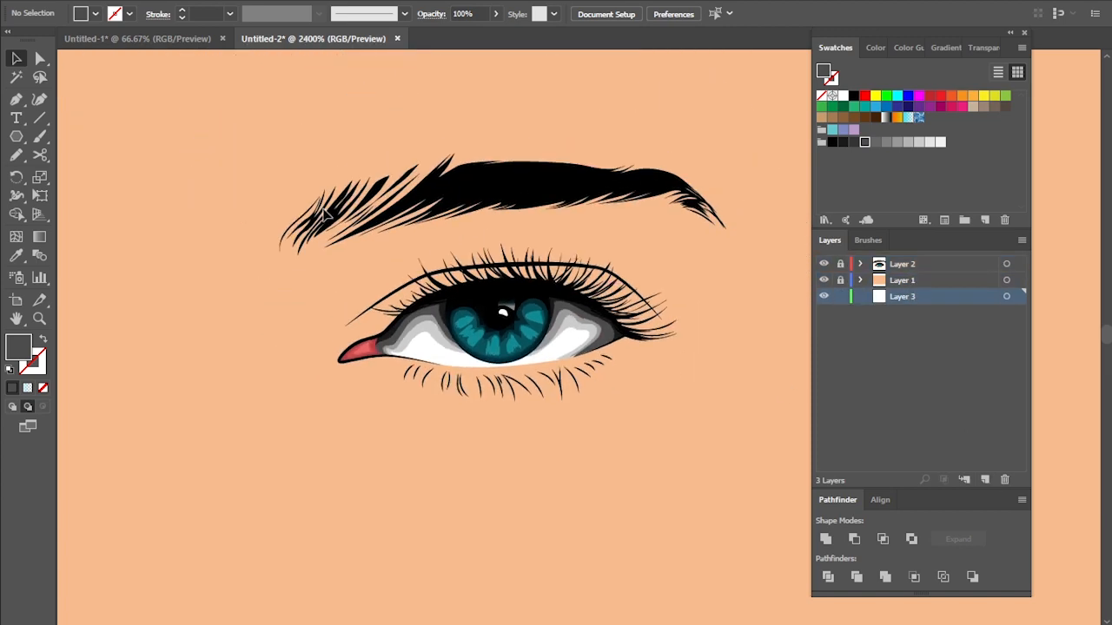
{"action": "left_click", "coordinate": [603, 222]}
{"action": "left_click", "coordinate": [875, 194]}
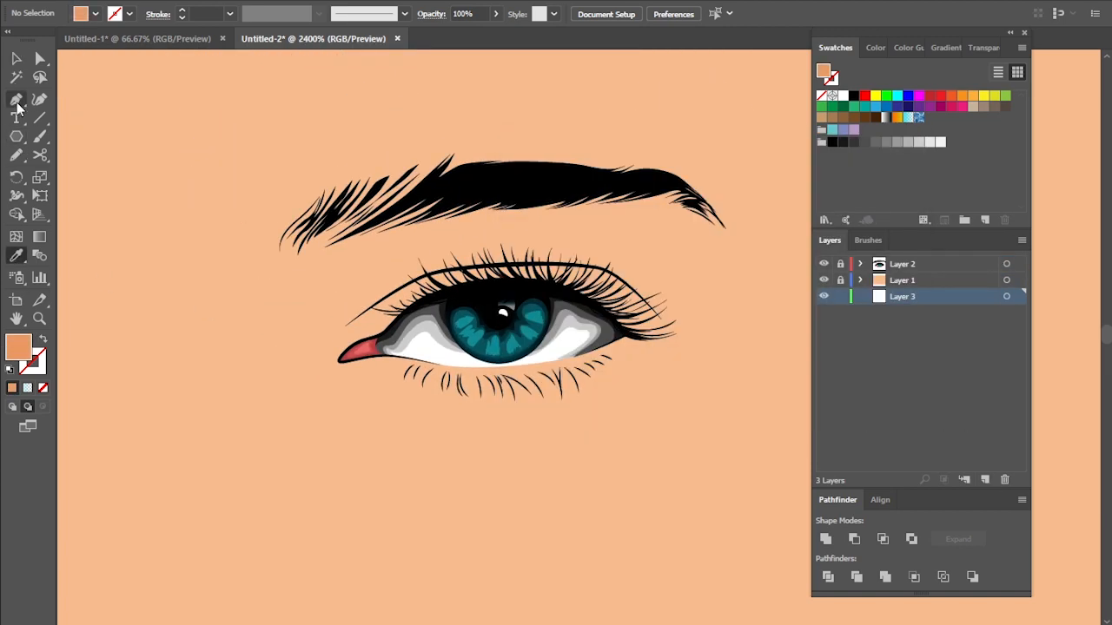
{"action": "left_click", "coordinate": [16, 100]}
{"action": "left_click", "coordinate": [265, 234]}
{"action": "left_click_drag", "start_coordinate": [317, 188], "coordinate": [367, 188]}
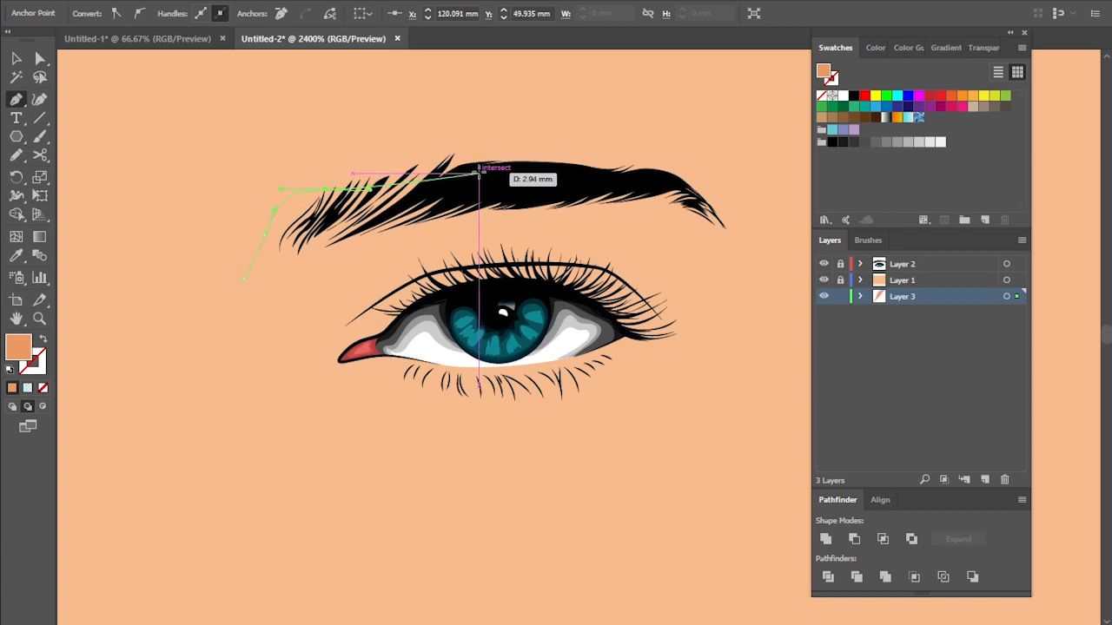
{"action": "left_click_drag", "start_coordinate": [904, 297], "coordinate": [903, 273]}
{"action": "left_click_drag", "start_coordinate": [495, 153], "coordinate": [521, 147]}
{"action": "left_click_drag", "start_coordinate": [596, 161], "coordinate": [635, 164]}
{"action": "left_click_drag", "start_coordinate": [686, 158], "coordinate": [723, 181]}
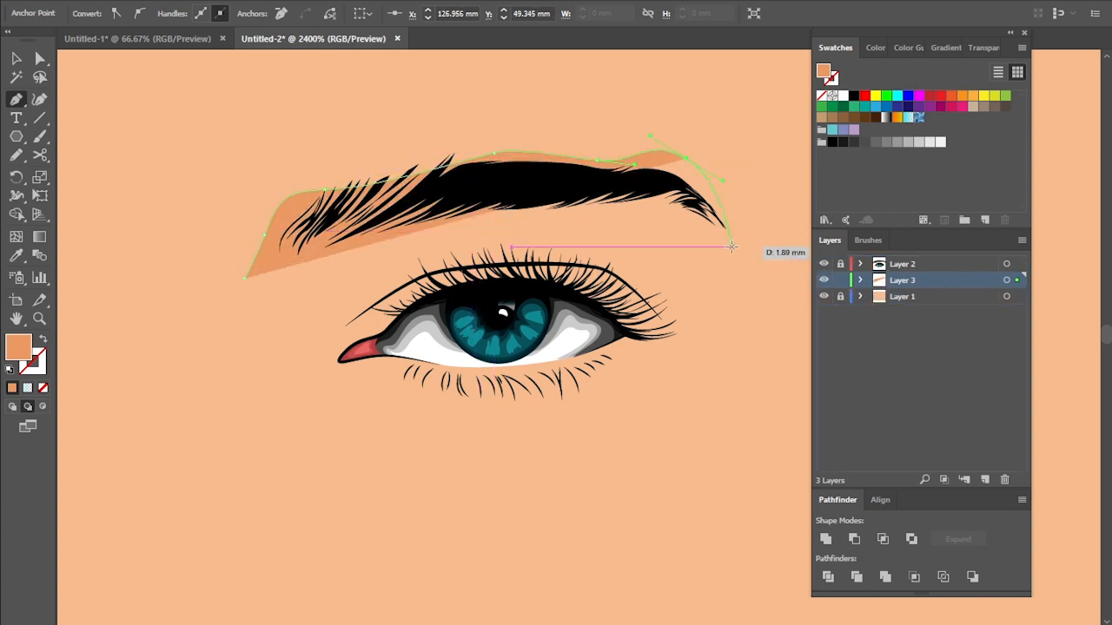
{"action": "left_click", "coordinate": [748, 247]}
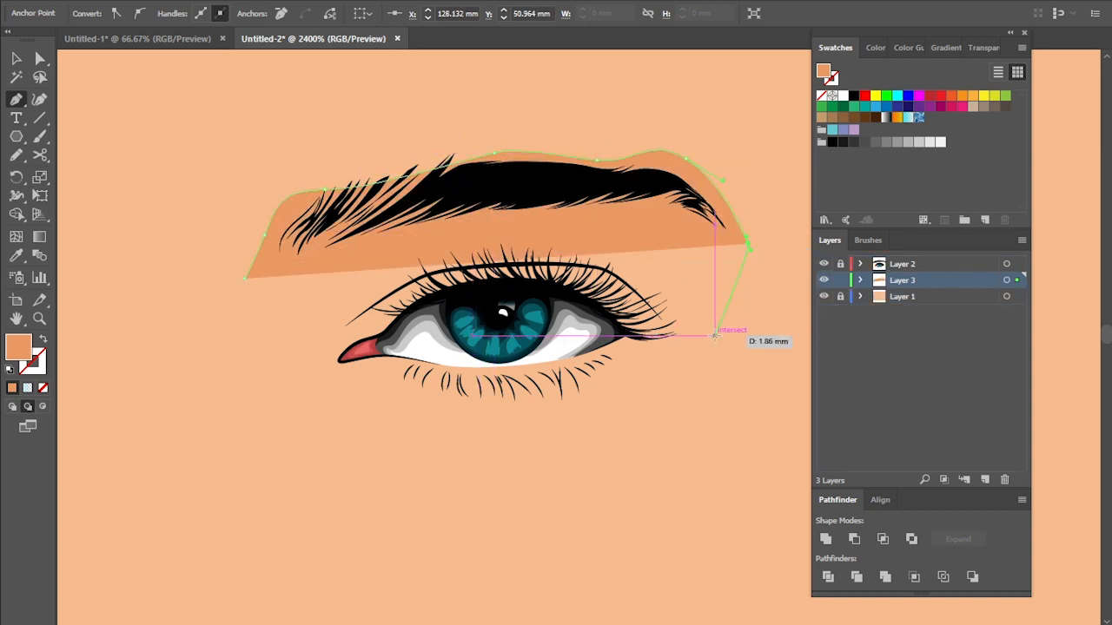
- Continue the outline from the brow's tail along the upper lid to the inner corner and back over the lashes
{"action": "left_click_drag", "start_coordinate": [676, 334], "coordinate": [582, 293]}
{"action": "left_click_drag", "start_coordinate": [500, 283], "coordinate": [463, 290]}
{"action": "left_click_drag", "start_coordinate": [405, 311], "coordinate": [386, 333]}
{"action": "left_click_drag", "start_coordinate": [365, 342], "coordinate": [408, 298]}
{"action": "left_click", "coordinate": [346, 351]}
{"action": "left_click_drag", "start_coordinate": [453, 275], "coordinate": [493, 265]}
{"action": "left_click_drag", "start_coordinate": [588, 278], "coordinate": [621, 290]}
{"action": "left_click_drag", "start_coordinate": [657, 324], "coordinate": [606, 273]}
{"action": "left_click_drag", "start_coordinate": [473, 267], "coordinate": [408, 272]}
- Finish the shadow outline above the eyelid crease and beneath the eyebrow, closing it beside the nose bridge
{"action": "left_click", "coordinate": [336, 334]}
{"action": "left_click_drag", "start_coordinate": [476, 248], "coordinate": [507, 246]}
{"action": "left_click_drag", "start_coordinate": [600, 254], "coordinate": [626, 265]}
{"action": "left_click_drag", "start_coordinate": [660, 272], "coordinate": [683, 272]}
{"action": "left_click_drag", "start_coordinate": [715, 233], "coordinate": [716, 224]}
{"action": "left_click_drag", "start_coordinate": [623, 217], "coordinate": [522, 222]}
{"action": "left_click_drag", "start_coordinate": [373, 241], "coordinate": [337, 250]}
{"action": "mouse_move", "coordinate": [256, 279]}
{"action": "left_mouse_down"}
{"action": "mouse_move", "coordinate": [258, 300]}
{"action": "mouse_move", "coordinate": [242, 288]}
{"action": "left_mouse_up"}
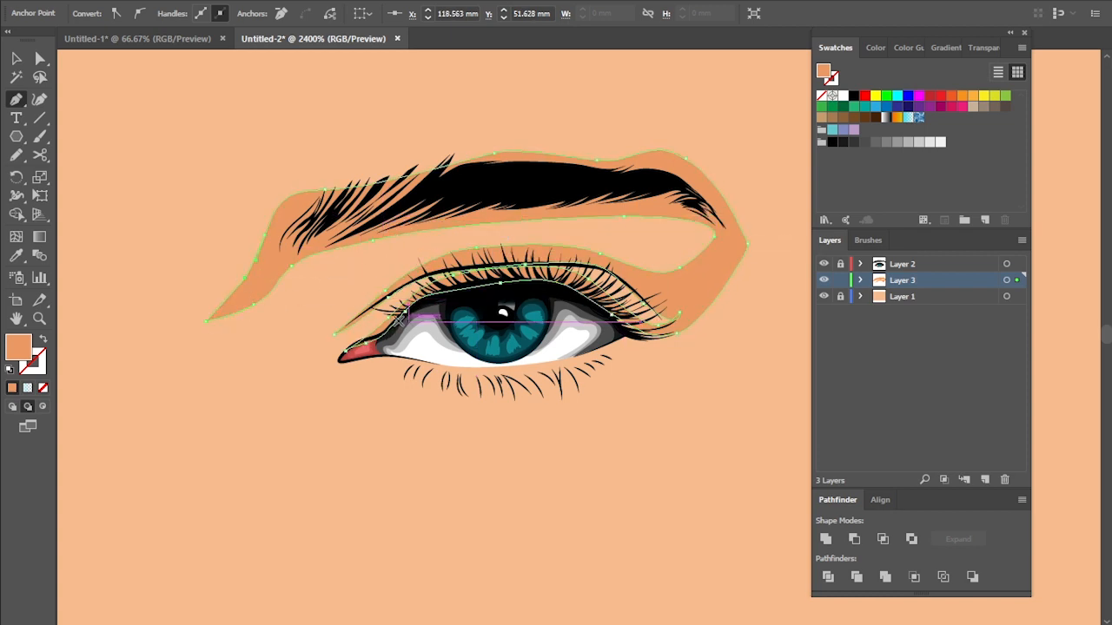
- Lower the brow shadow shape's opacity to 79%
{"action": "key", "text": "v"}
{"action": "scroll", "coordinate": [769, 230], "scroll_direction": "down", "scroll_amount": 1}
{"action": "left_click", "coordinate": [984, 48]}
{"action": "left_click", "coordinate": [969, 71]}
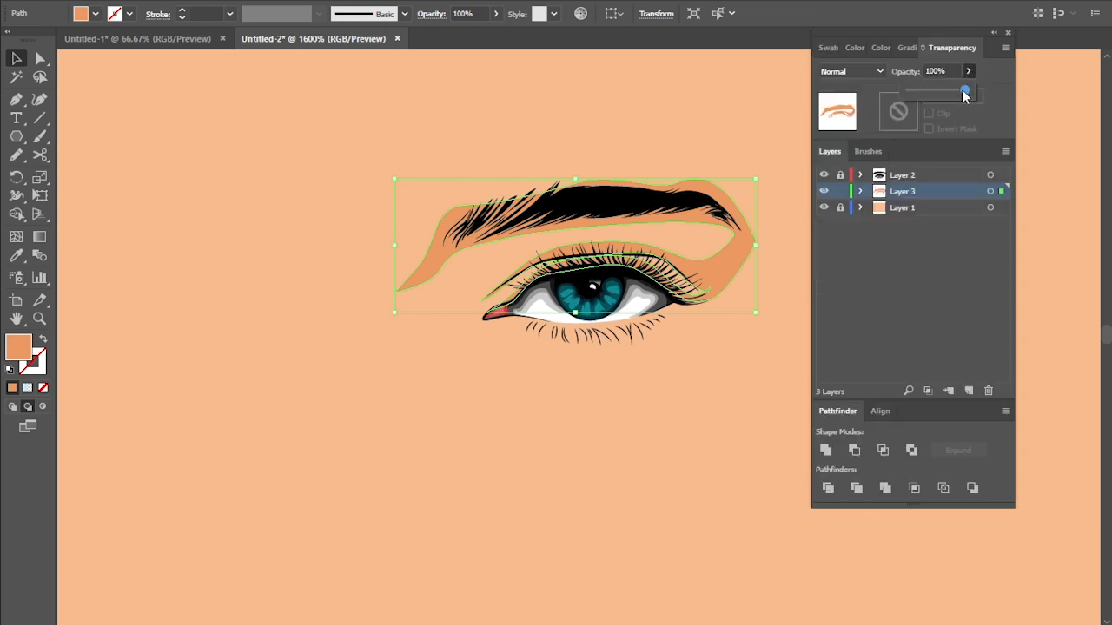
{"action": "left_click_drag", "start_coordinate": [965, 94], "coordinate": [950, 94]}
{"action": "left_click", "coordinate": [636, 366]}
{"action": "scroll", "coordinate": [626, 269], "scroll_direction": "up", "scroll_amount": 1}
- Fill the brow shadow with a linear orange gradient fading to brown at 0% opacity, and reverse its direction
{"action": "left_click", "coordinate": [334, 275]}
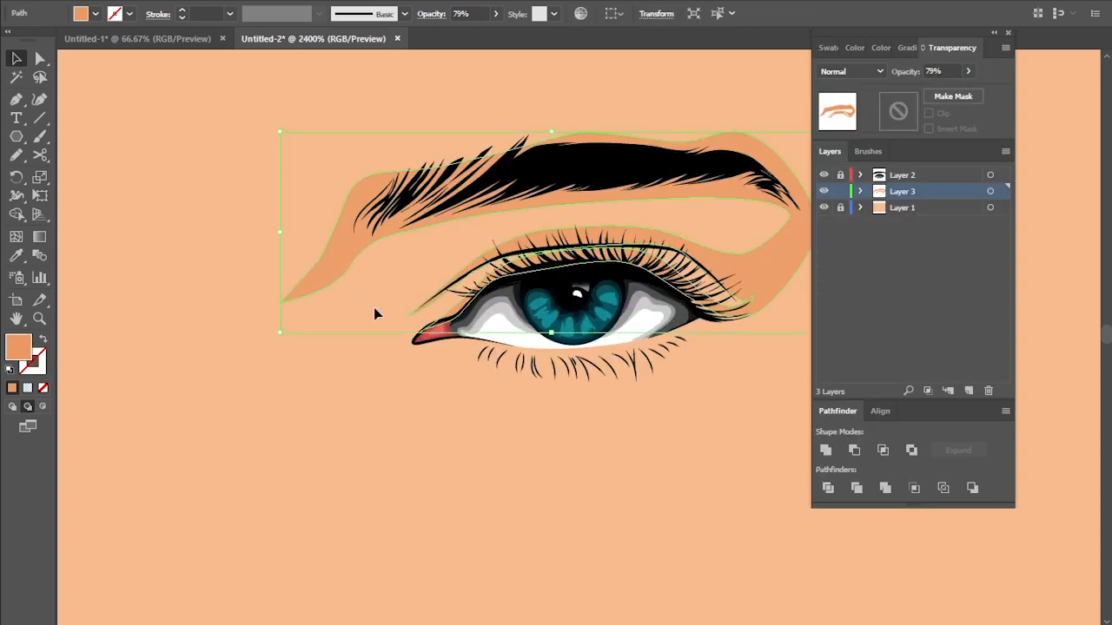
{"action": "left_click", "coordinate": [829, 48]}
{"action": "left_click", "coordinate": [945, 48]}
{"action": "mouse_move", "coordinate": [839, 183]}
{"action": "left_mouse_down"}
{"action": "mouse_move", "coordinate": [852, 173]}
{"action": "mouse_move", "coordinate": [827, 218]}
{"action": "mouse_move", "coordinate": [831, 178]}
{"action": "left_mouse_up"}
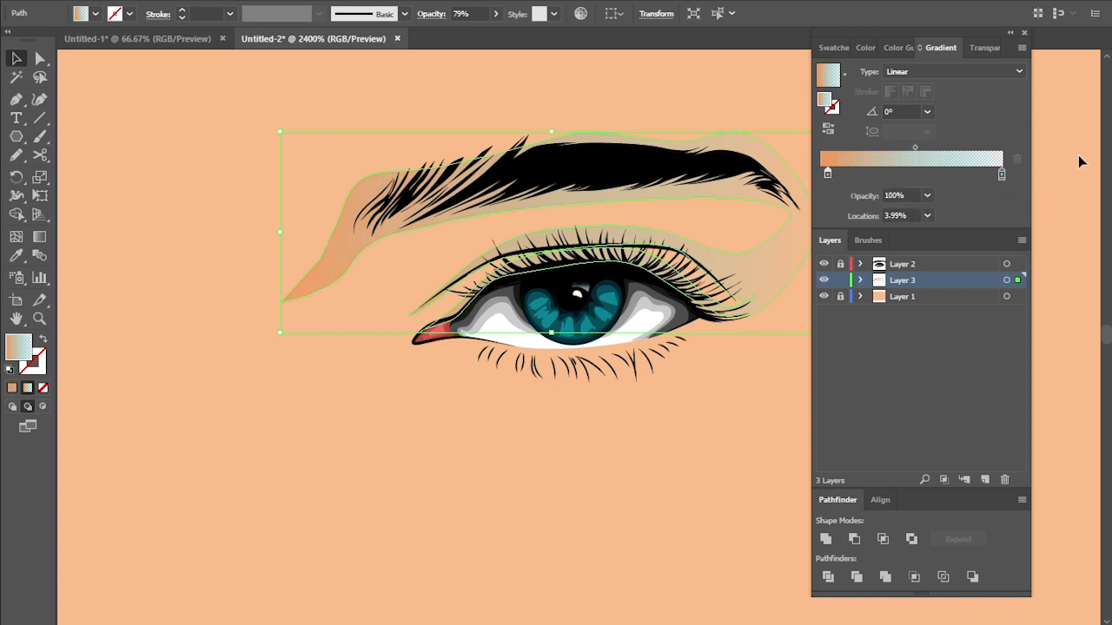
{"action": "double_click", "coordinate": [1001, 175]}
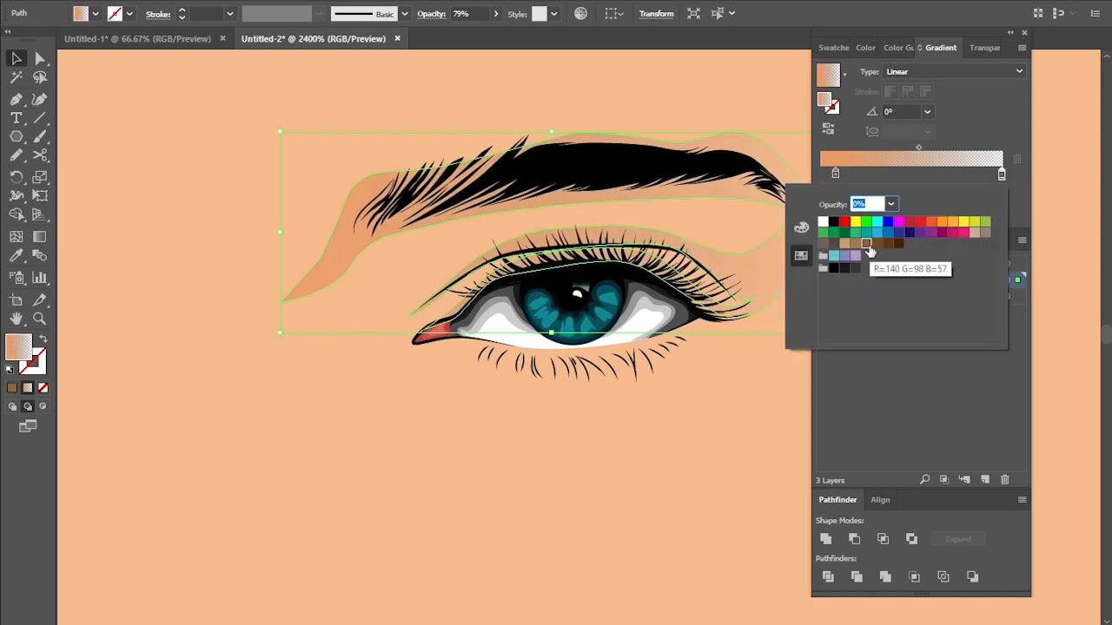
{"action": "left_click", "coordinate": [828, 129]}
- Set the brow shadow shape's opacity to 100%
{"action": "left_click", "coordinate": [985, 48]}
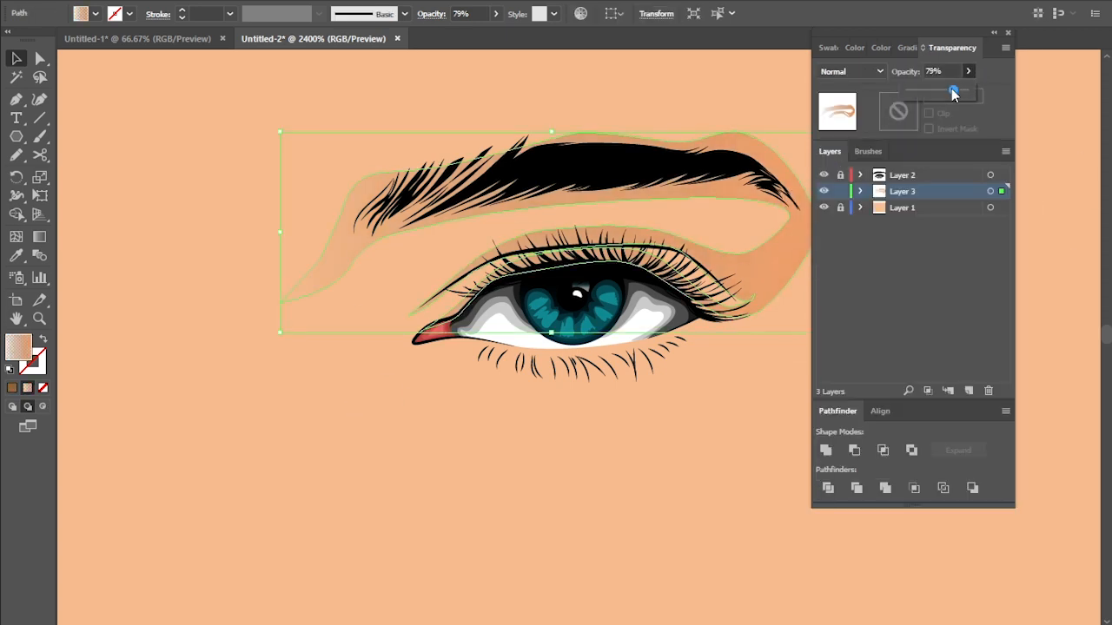
{"action": "left_click", "coordinate": [622, 425]}
{"action": "scroll", "coordinate": [623, 426], "scroll_direction": "down", "scroll_amount": 2}
{"action": "scroll", "coordinate": [621, 422], "scroll_direction": "up", "scroll_amount": 2}
- Sample the background skin colour and adjust it to a darker orange solid fill
{"action": "left_click", "coordinate": [17, 155]}
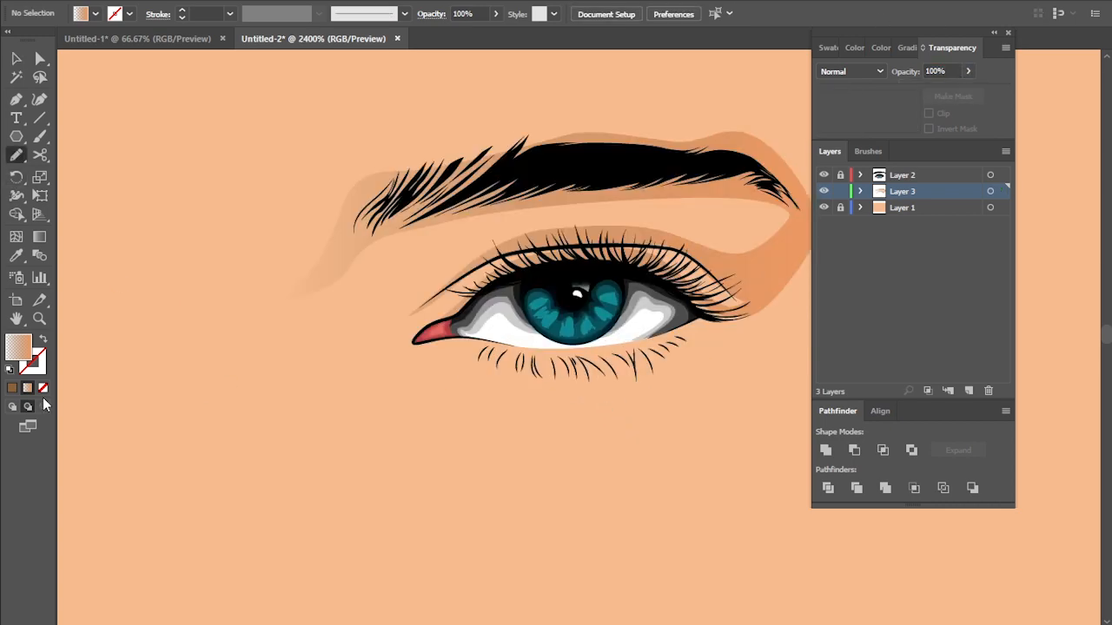
{"action": "left_click", "coordinate": [20, 347]}
{"action": "left_click", "coordinate": [16, 256]}
{"action": "left_click", "coordinate": [113, 291]}
{"action": "double_click", "coordinate": [19, 347]}
{"action": "left_click", "coordinate": [614, 211]}
{"action": "left_click", "coordinate": [876, 194]}
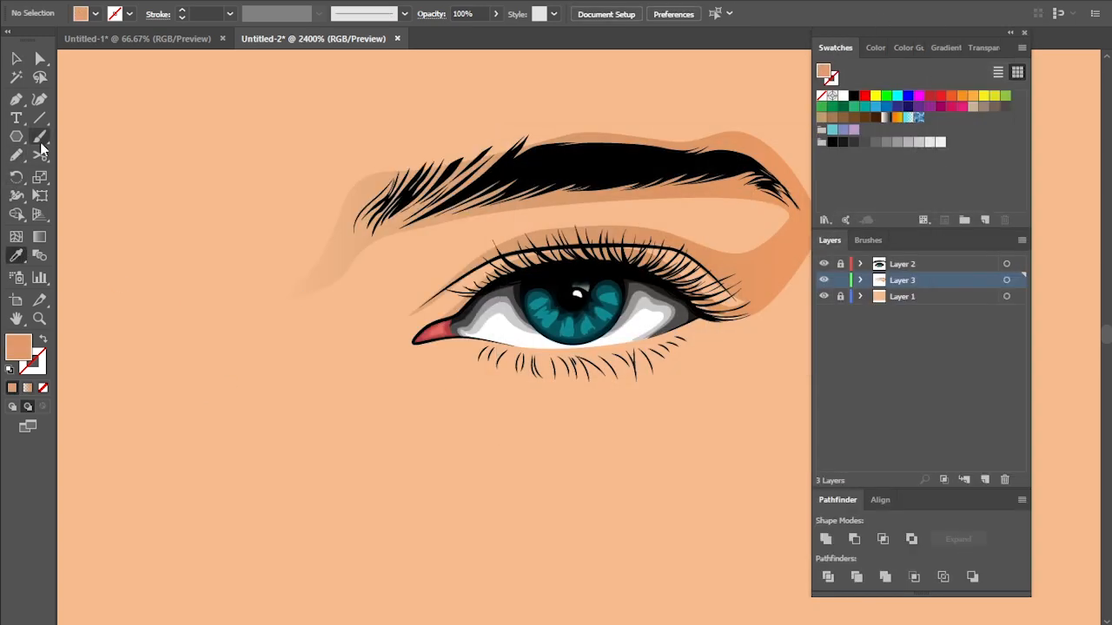
- Start a second shadow shape with the Pen tool, curving down the nose bridge and back up to the eyelid crease
{"action": "left_click", "coordinate": [329, 191]}
{"action": "left_click_drag", "start_coordinate": [276, 307], "coordinate": [304, 313]}
{"action": "left_click", "coordinate": [275, 386]}
{"action": "left_click_drag", "start_coordinate": [347, 298], "coordinate": [358, 287]}
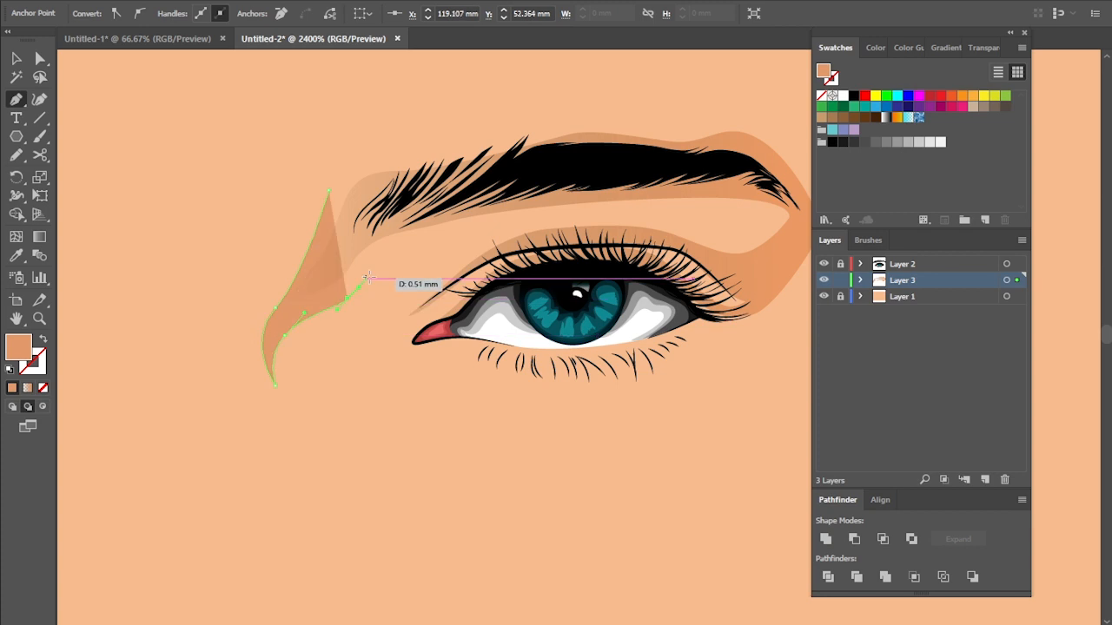
{"action": "left_click_drag", "start_coordinate": [489, 236], "coordinate": [549, 231]}
{"action": "left_click", "coordinate": [489, 235]}
- Extend the second shadow's outline beside the inner corner, along the upper lid and up around the brow's tail
{"action": "left_click_drag", "start_coordinate": [393, 331], "coordinate": [385, 353]}
{"action": "left_click", "coordinate": [398, 364]}
{"action": "left_click_drag", "start_coordinate": [455, 299], "coordinate": [469, 291]}
{"action": "left_click_drag", "start_coordinate": [550, 252], "coordinate": [615, 248]}
{"action": "left_click_drag", "start_coordinate": [706, 300], "coordinate": [719, 309]}
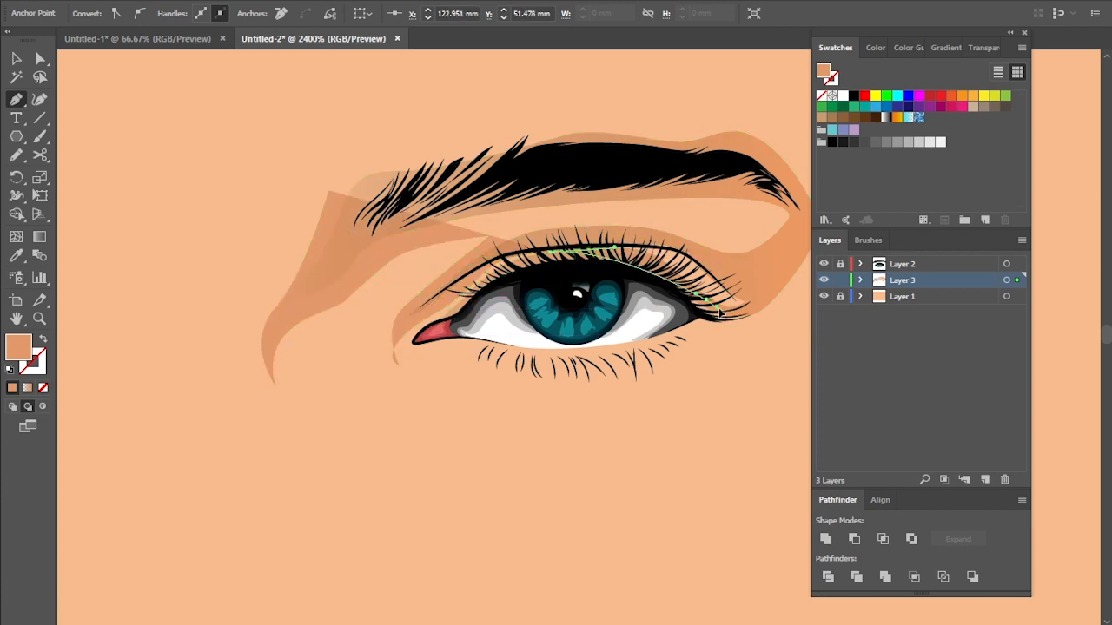
{"action": "left_click", "coordinate": [800, 225]}
{"action": "left_click_drag", "start_coordinate": [776, 187], "coordinate": [761, 183]}
- Outline the unshaded area beneath the eyebrow, curving from the outer lid back to the brow's inner end
{"action": "left_click", "coordinate": [556, 210]}
{"action": "left_click_drag", "start_coordinate": [720, 213], "coordinate": [738, 220]}
{"action": "left_click_drag", "start_coordinate": [708, 241], "coordinate": [680, 237]}
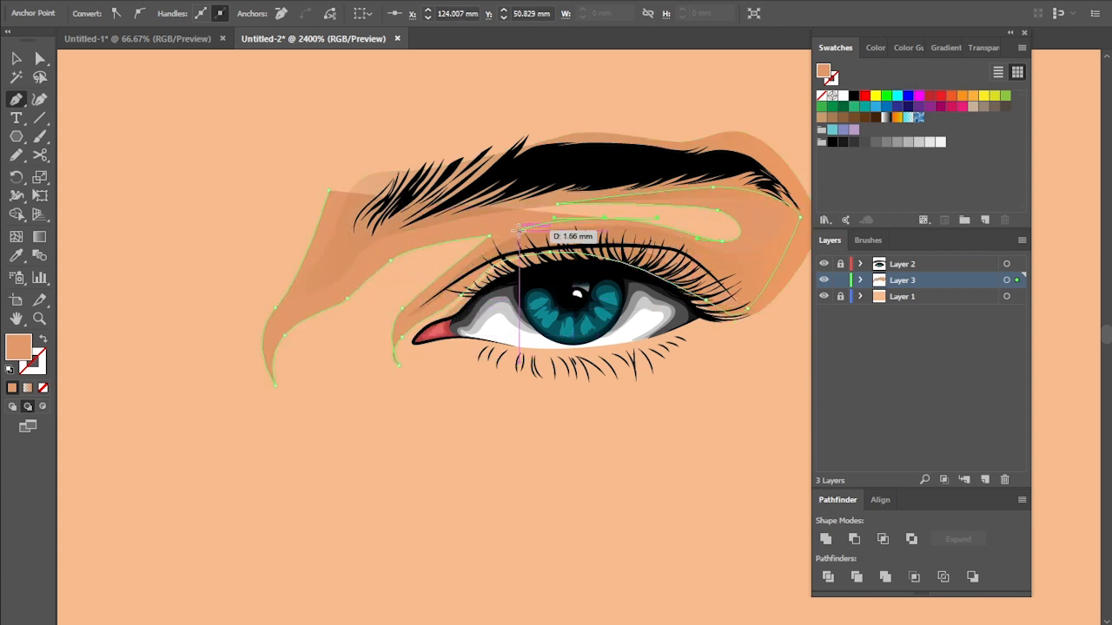
{"action": "left_click_drag", "start_coordinate": [518, 227], "coordinate": [460, 231]}
{"action": "left_click_drag", "start_coordinate": [365, 264], "coordinate": [327, 278]}
{"action": "left_click_drag", "start_coordinate": [368, 213], "coordinate": [378, 207]}
- Run the outline through the eyebrow to its tail and back above the brow to close the second shadow
{"action": "left_click_drag", "start_coordinate": [485, 178], "coordinate": [556, 170]}
{"action": "left_click_drag", "start_coordinate": [678, 162], "coordinate": [751, 129]}
{"action": "left_click", "coordinate": [790, 174]}
{"action": "left_click_drag", "start_coordinate": [672, 132], "coordinate": [641, 125]}
{"action": "left_click_drag", "start_coordinate": [508, 120], "coordinate": [479, 155]}
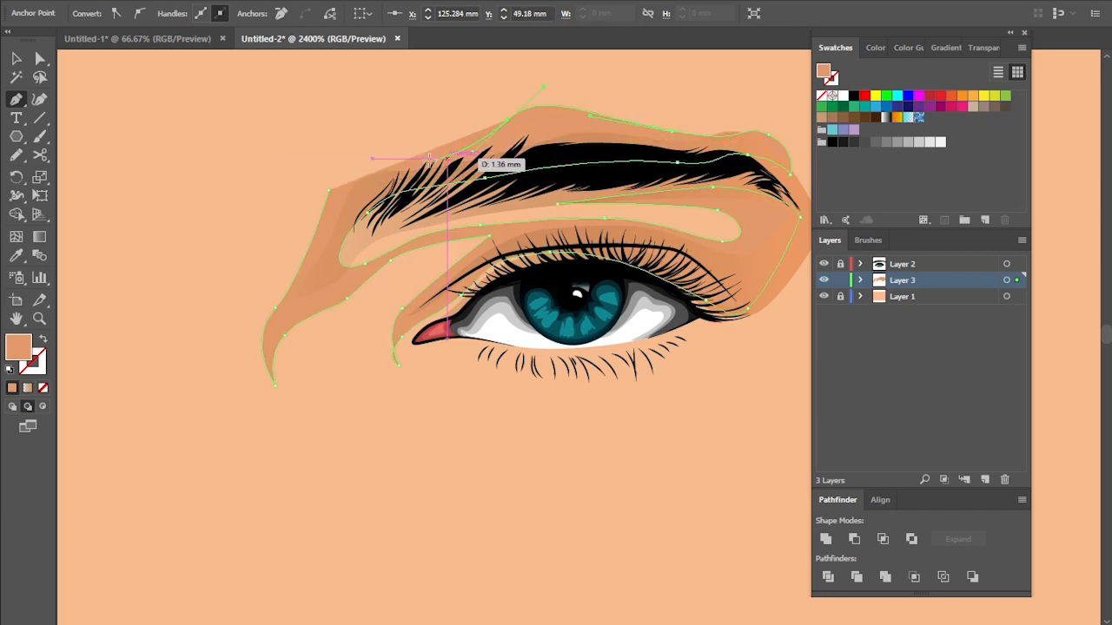
{"action": "left_click_drag", "start_coordinate": [400, 159], "coordinate": [346, 168]}
- Send the second shadow shape to the back of its layer
{"action": "scroll", "coordinate": [355, 270], "scroll_direction": "down", "scroll_amount": 2}
{"action": "key", "text": "v"}
{"action": "scroll", "coordinate": [278, 269], "scroll_direction": "up", "scroll_amount": 2}
{"action": "right_click", "coordinate": [406, 301]}
{"action": "left_click", "coordinate": [621, 594]}
{"action": "left_click", "coordinate": [405, 315]}
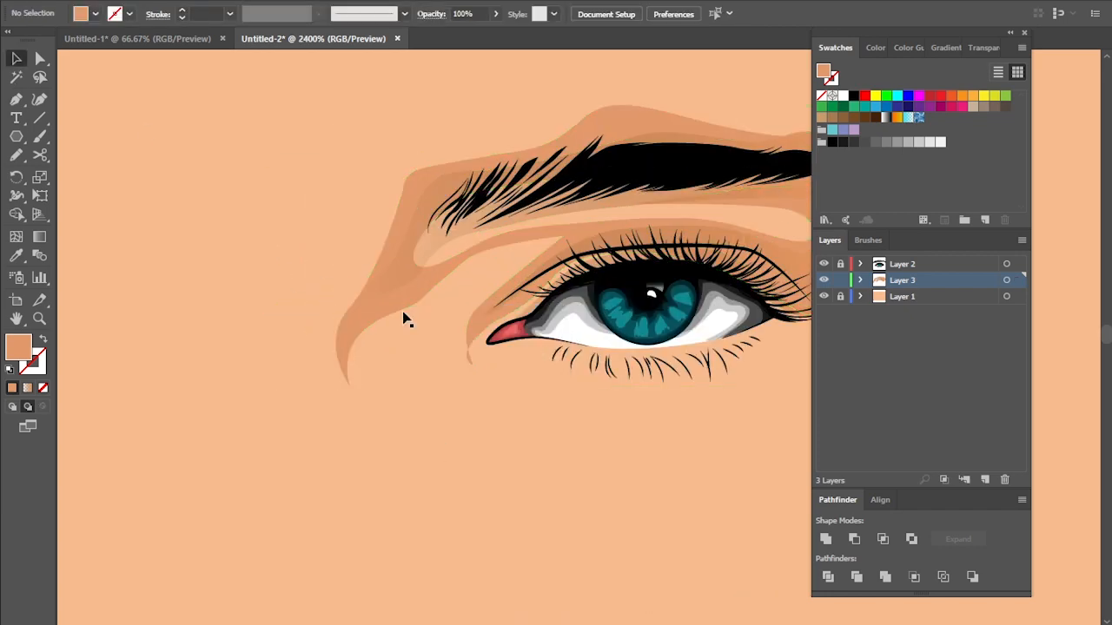
- Fill the second shadow with the transparent-to-orange linear gradient and undo a trial reversal of its direction
{"action": "left_click", "coordinate": [386, 294]}
{"action": "left_click", "coordinate": [27, 388]}
{"action": "scroll", "coordinate": [388, 384], "scroll_direction": "down", "scroll_amount": 1}
{"action": "left_click", "coordinate": [828, 130]}
{"action": "left_click", "coordinate": [747, 335]}
{"action": "key", "text": "ctrl+z"}
{"action": "key", "text": "ctrl+z"}
{"action": "key", "text": "ctrl+z"}
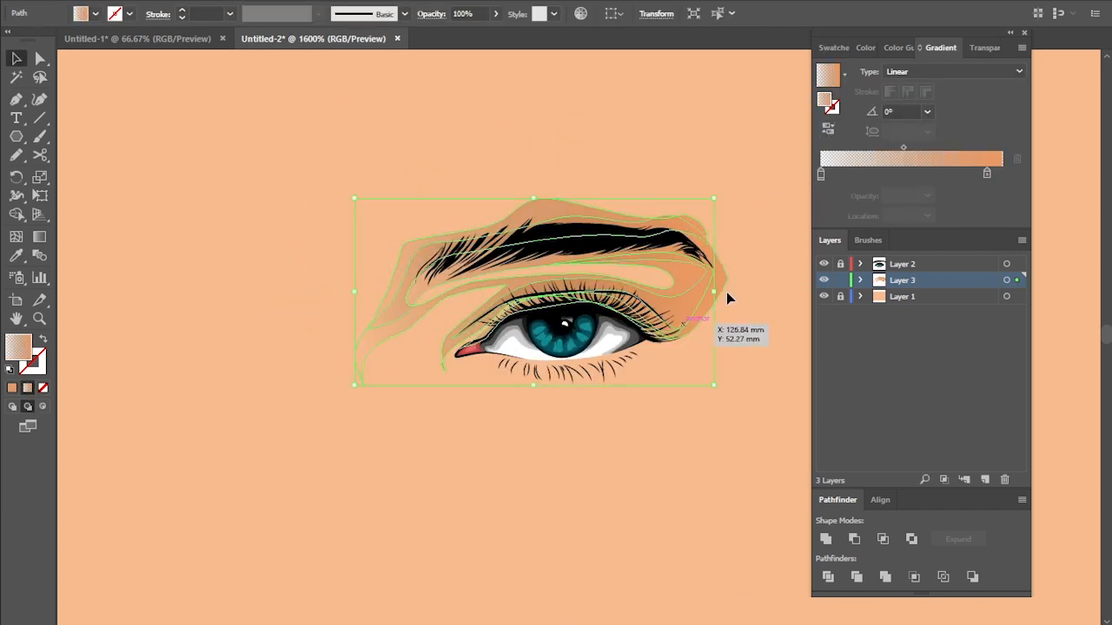
- Lower the second shadow shape's opacity
{"action": "left_click", "coordinate": [983, 49]}
{"action": "left_click", "coordinate": [967, 72]}
{"action": "left_click_drag", "start_coordinate": [967, 89], "coordinate": [933, 90]}
{"action": "left_click", "coordinate": [533, 441]}
{"action": "scroll", "coordinate": [535, 448], "scroll_direction": "up", "scroll_amount": 1}
- Send the first brow shadow shape to the back, behind the second shadow
{"action": "right_click", "coordinate": [358, 202]}
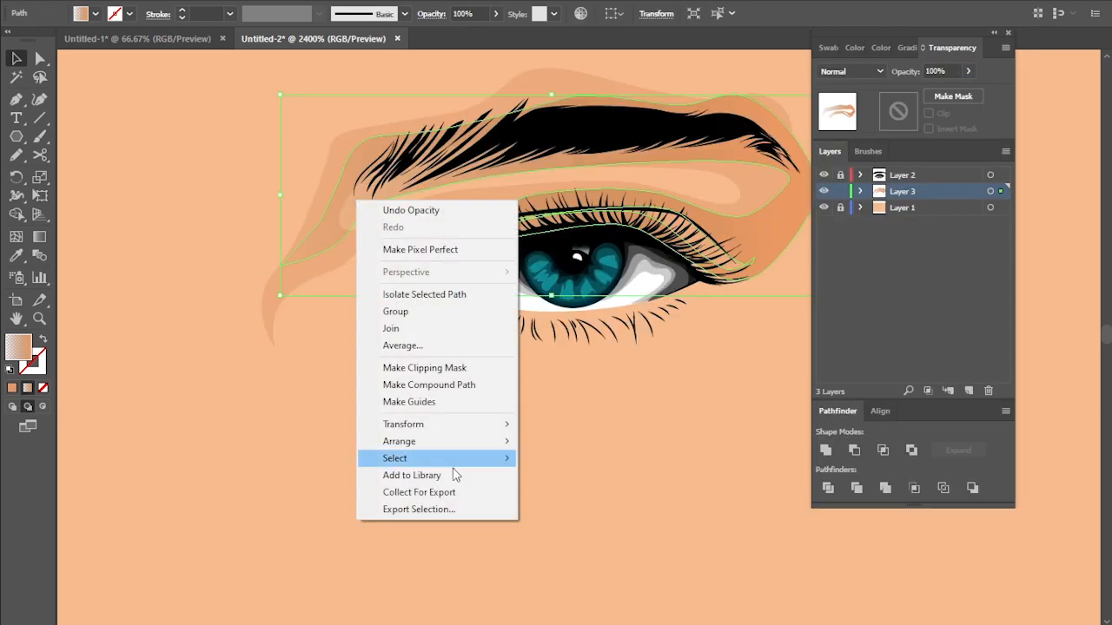
{"action": "mouse_move", "coordinate": [461, 441]}
{"action": "left_click", "coordinate": [574, 492]}
{"action": "left_click", "coordinate": [626, 426]}
{"action": "scroll", "coordinate": [730, 311], "scroll_direction": "down", "scroll_amount": 2}
{"action": "scroll", "coordinate": [668, 365], "scroll_direction": "up", "scroll_amount": 1}
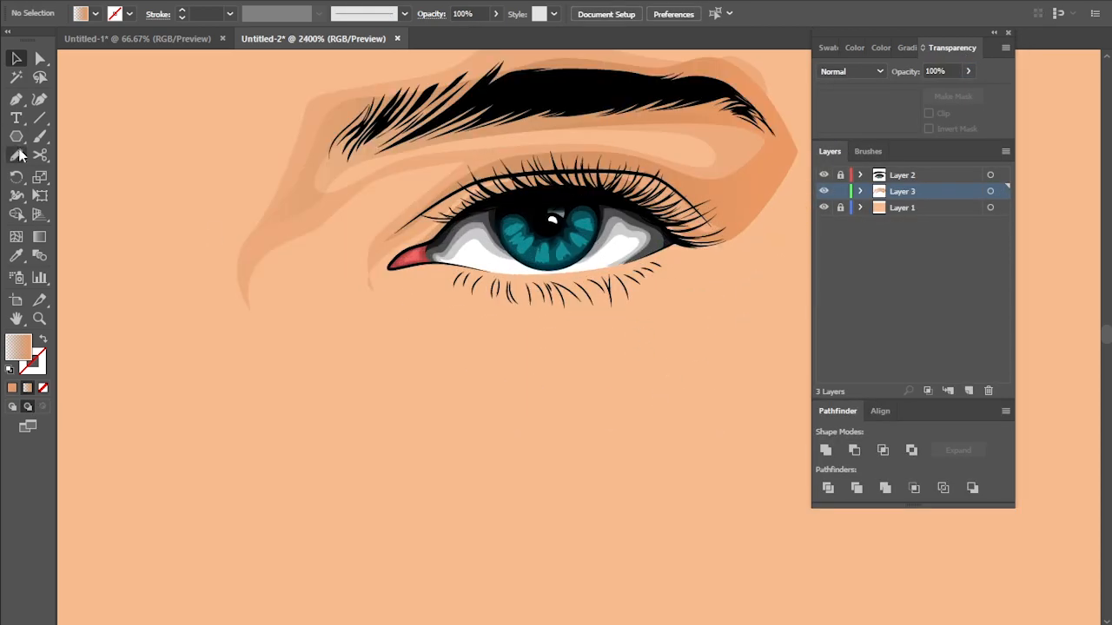
- Draw a thin curved gradient shadow beneath the lower lid, behind the lower lashes, with the Pen tool
{"action": "left_click", "coordinate": [422, 279]}
{"action": "left_click", "coordinate": [502, 287]}
{"action": "left_click_drag", "start_coordinate": [552, 293], "coordinate": [580, 297]}
{"action": "left_click_drag", "start_coordinate": [678, 256], "coordinate": [696, 246]}
{"action": "left_click", "coordinate": [678, 256]}
{"action": "scroll", "coordinate": [608, 252], "scroll_direction": "up", "scroll_amount": 1}
{"action": "left_click", "coordinate": [359, 287]}
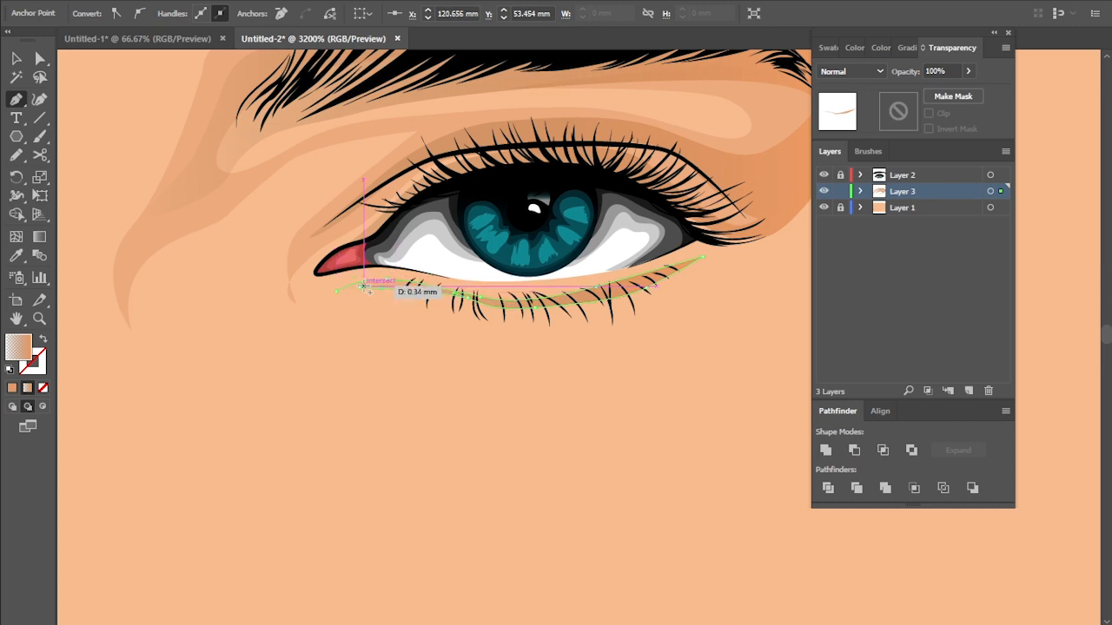
{"action": "left_click", "coordinate": [588, 327], "text": "ctrl"}
{"action": "scroll", "coordinate": [590, 327], "scroll_direction": "up", "scroll_amount": 1}
{"action": "scroll", "coordinate": [556, 286], "scroll_direction": "down", "scroll_amount": 3}
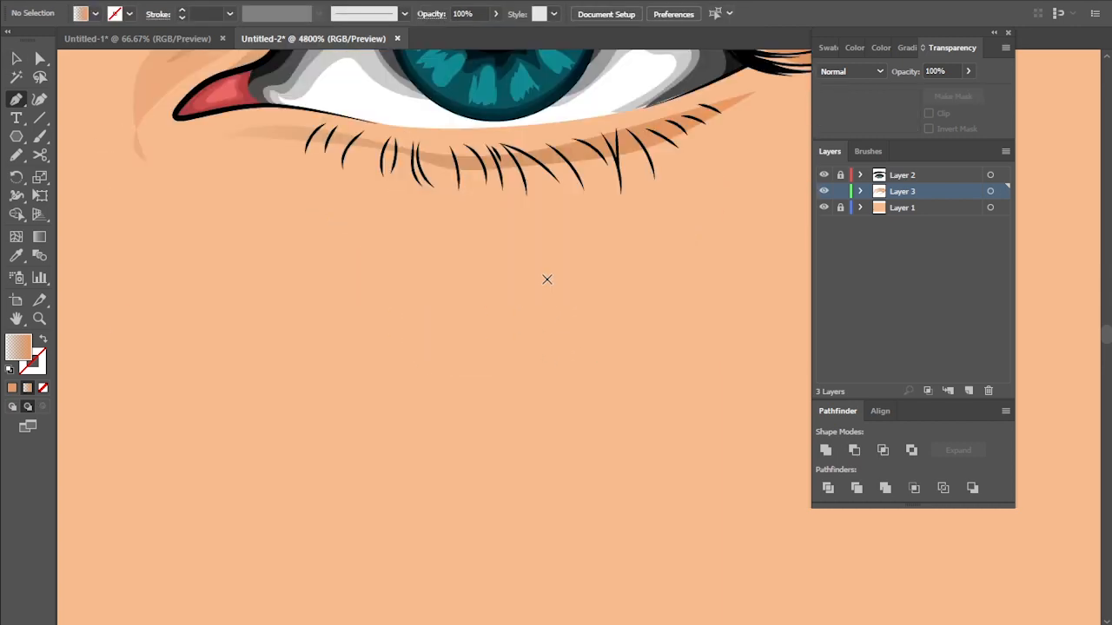
- Sample the skin tone, lighten it slightly, and draw small jagged highlights among the lower lashes with the Pencil tool
{"action": "scroll", "coordinate": [547, 278], "scroll_direction": "up", "scroll_amount": 3}
{"action": "key", "text": "i"}
{"action": "left_click", "coordinate": [320, 337]}
{"action": "double_click", "coordinate": [19, 347]}
{"action": "left_click", "coordinate": [875, 193]}
{"action": "key", "text": "n"}
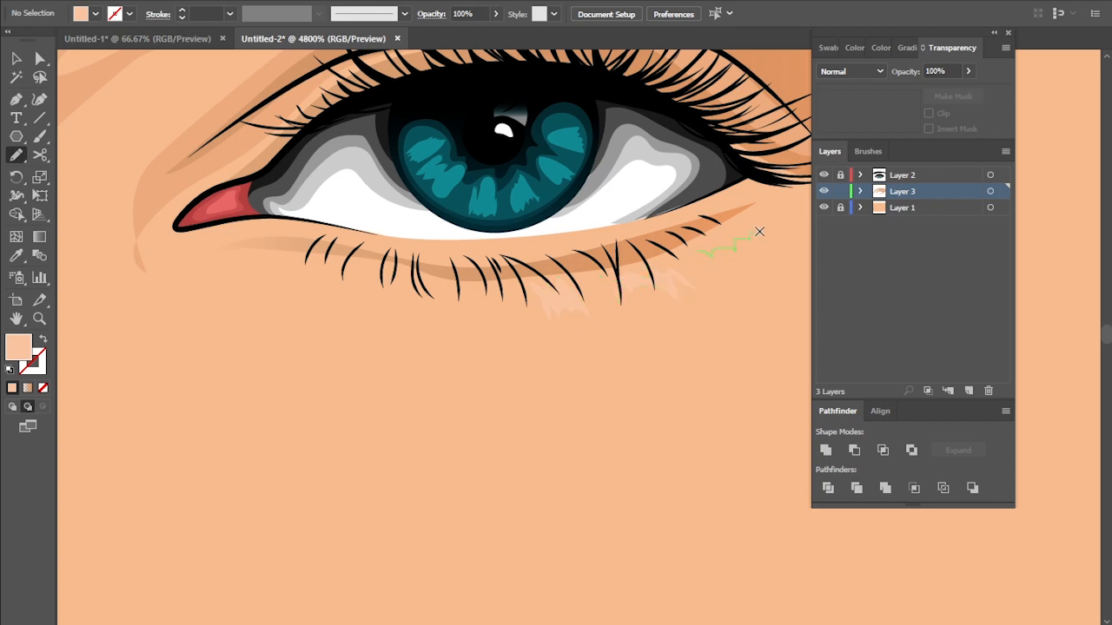
{"action": "left_click_drag", "start_coordinate": [727, 287], "coordinate": [826, 250]}
{"action": "left_click_drag", "start_coordinate": [462, 232], "coordinate": [454, 245]}
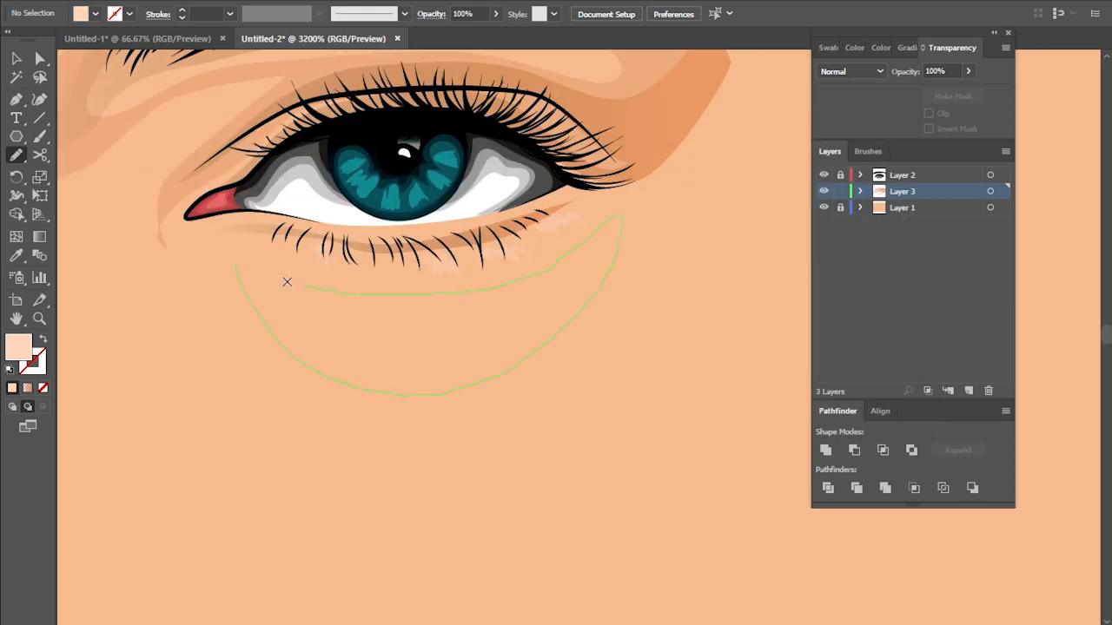
- Draw a large crescent under the eye and add light peach to its linear gradient at the 91.81% location
{"action": "left_click_drag", "start_coordinate": [286, 282], "coordinate": [236, 267]}
{"action": "scroll", "coordinate": [309, 271], "scroll_direction": "up", "scroll_amount": 1}
{"action": "key", "text": "v"}
{"action": "left_click", "coordinate": [521, 365]}
{"action": "left_click", "coordinate": [909, 48]}
{"action": "left_click_drag", "start_coordinate": [19, 348], "coordinate": [987, 161]}
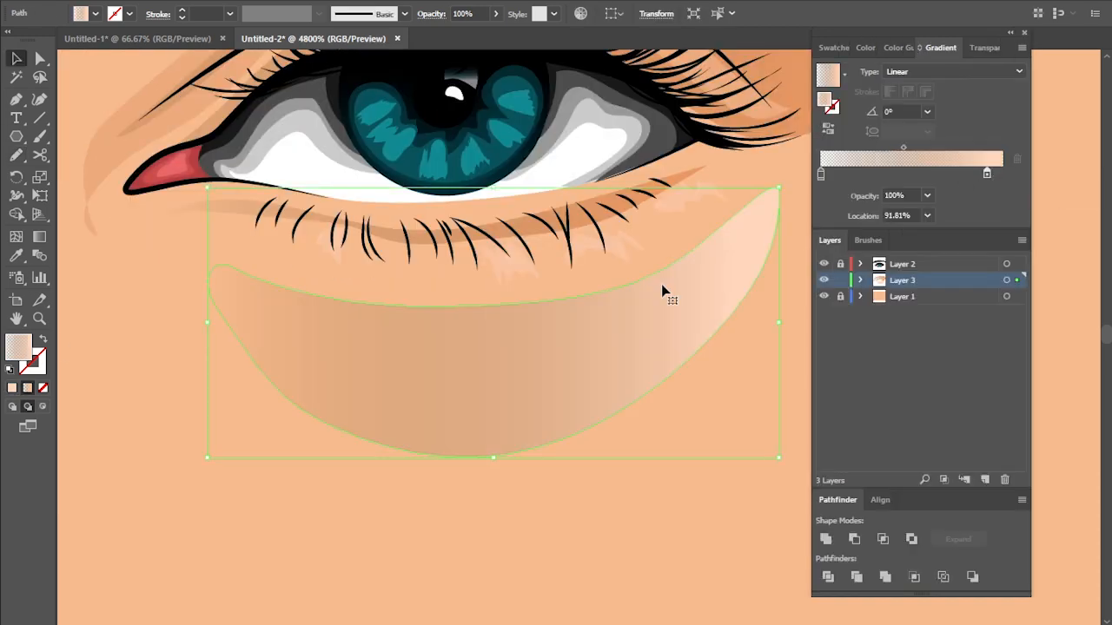
- Lower the under-eye crescent's opacity to below 65%
{"action": "scroll", "coordinate": [656, 286], "scroll_direction": "down", "scroll_amount": 2}
{"action": "key", "text": "6"}
{"action": "key", "text": "5"}
{"action": "left_click", "coordinate": [982, 47]}
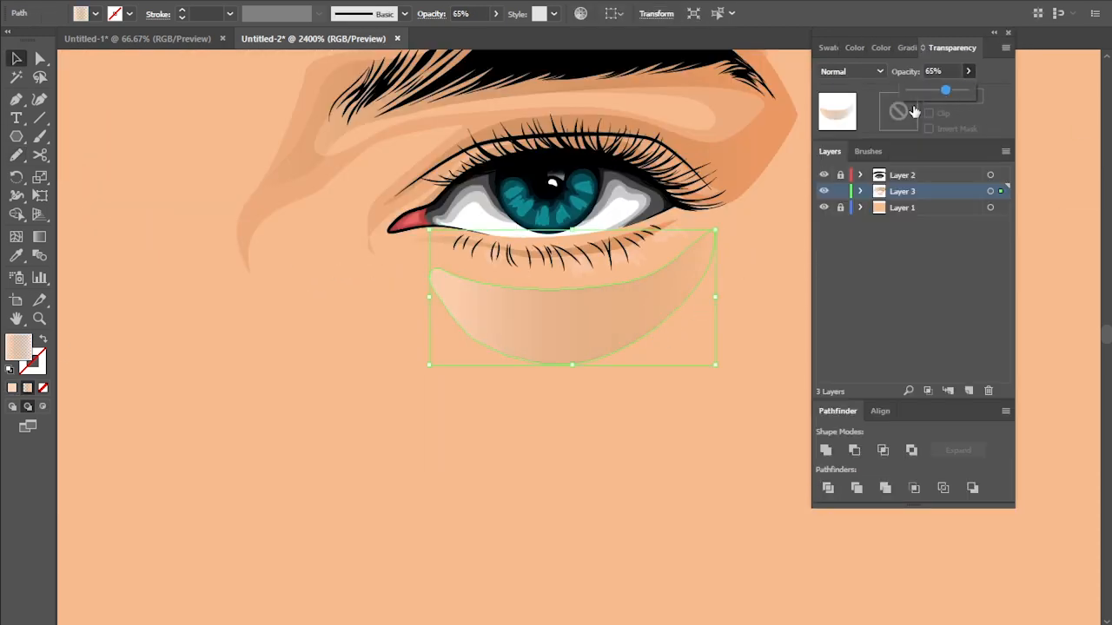
{"action": "left_click_drag", "start_coordinate": [945, 90], "coordinate": [924, 91]}
{"action": "left_click", "coordinate": [720, 310]}
- Select the four jagged highlights below the lower lashes and give them a lighter peach fill
{"action": "scroll", "coordinate": [603, 272], "scroll_direction": "up", "scroll_amount": 2}
{"action": "left_click", "coordinate": [588, 276]}
{"action": "left_click", "coordinate": [652, 249], "text": "shift"}
{"action": "left_click", "coordinate": [740, 193], "text": "shift"}
{"action": "left_click", "coordinate": [380, 243], "text": "shift"}
{"action": "double_click", "coordinate": [19, 347]}
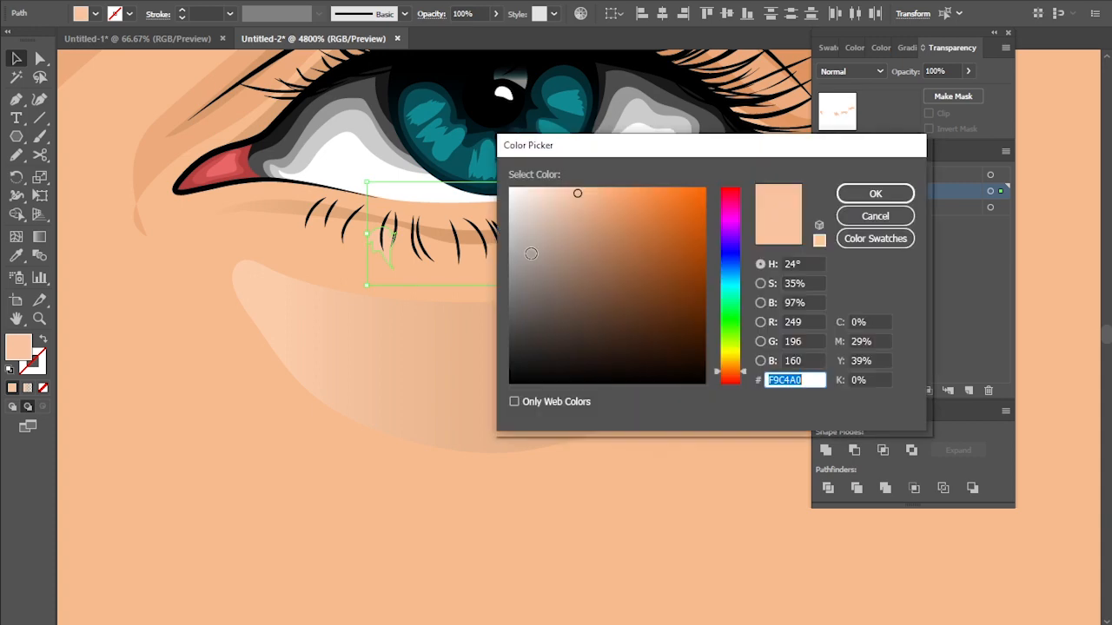
{"action": "left_click_drag", "start_coordinate": [531, 253], "coordinate": [560, 188]}
{"action": "key", "text": "Return"}
{"action": "left_click", "coordinate": [285, 496]}
- Reshape the under-eye crescent so that its inner end tapers to a point
{"action": "scroll", "coordinate": [285, 496], "scroll_direction": "down", "scroll_amount": 2}
{"action": "scroll", "coordinate": [300, 400], "scroll_direction": "up", "scroll_amount": 1}
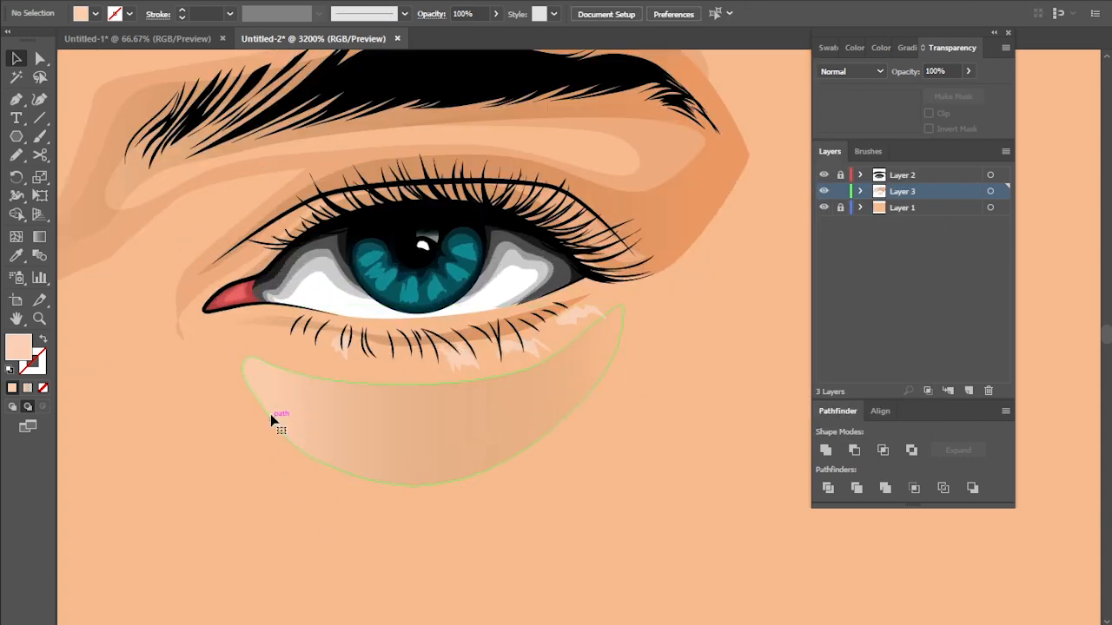
{"action": "left_click", "coordinate": [271, 420]}
{"action": "scroll", "coordinate": [239, 346], "scroll_direction": "down", "scroll_amount": 3}
{"action": "left_click", "coordinate": [178, 344]}
{"action": "scroll", "coordinate": [207, 343], "scroll_direction": "up", "scroll_amount": 2}
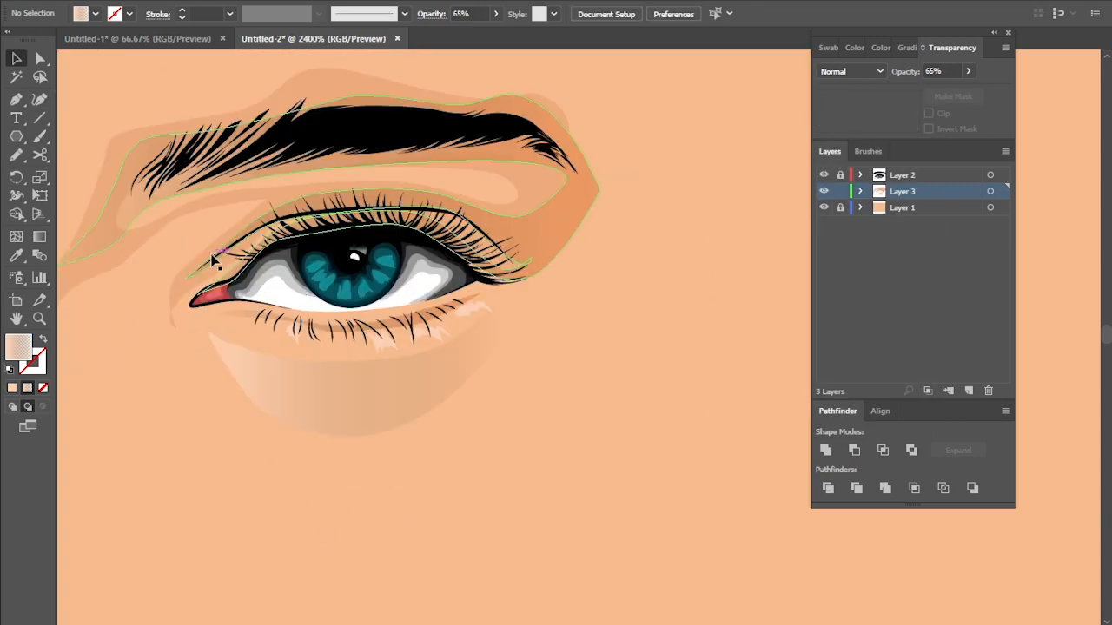
- Add a new layer and move it to the bottom of the layer stack
{"action": "scroll", "coordinate": [213, 261], "scroll_direction": "up", "scroll_amount": 1}
{"action": "left_click", "coordinate": [969, 391]}
{"action": "left_click_drag", "start_coordinate": [921, 192], "coordinate": [921, 232]}
- Sample the skin tone, darken it, and draw a thin crescent below the lower lid with the Pencil tool
{"action": "left_click", "coordinate": [17, 256]}
{"action": "left_click", "coordinate": [78, 313]}
{"action": "double_click", "coordinate": [18, 347]}
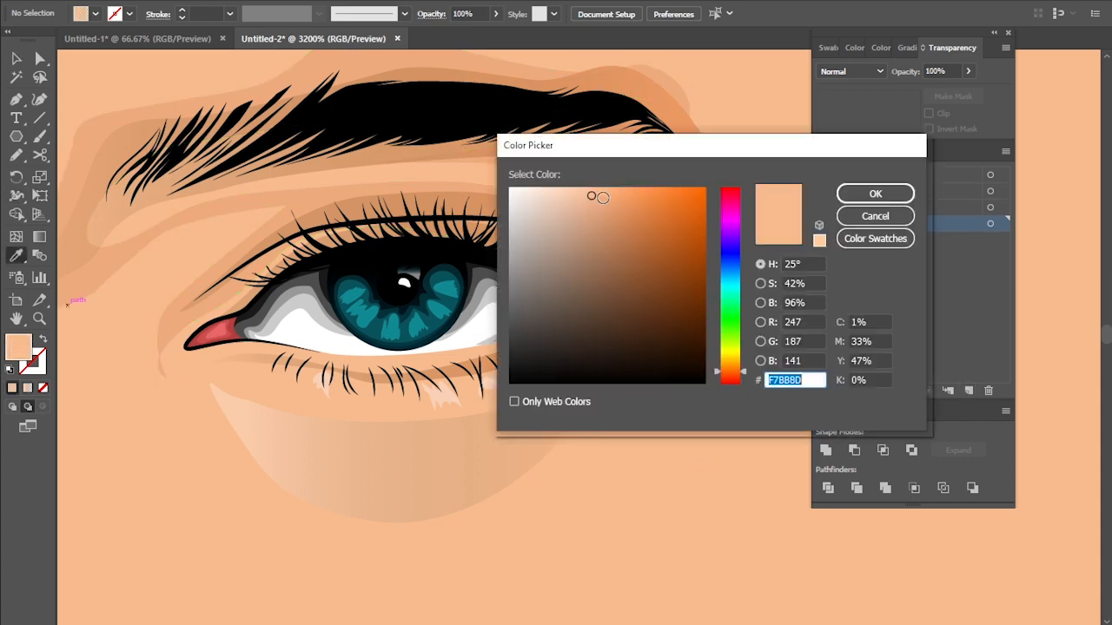
{"action": "left_click_drag", "start_coordinate": [592, 197], "coordinate": [614, 224]}
{"action": "left_click", "coordinate": [876, 194]}
{"action": "left_click", "coordinate": [16, 155]}
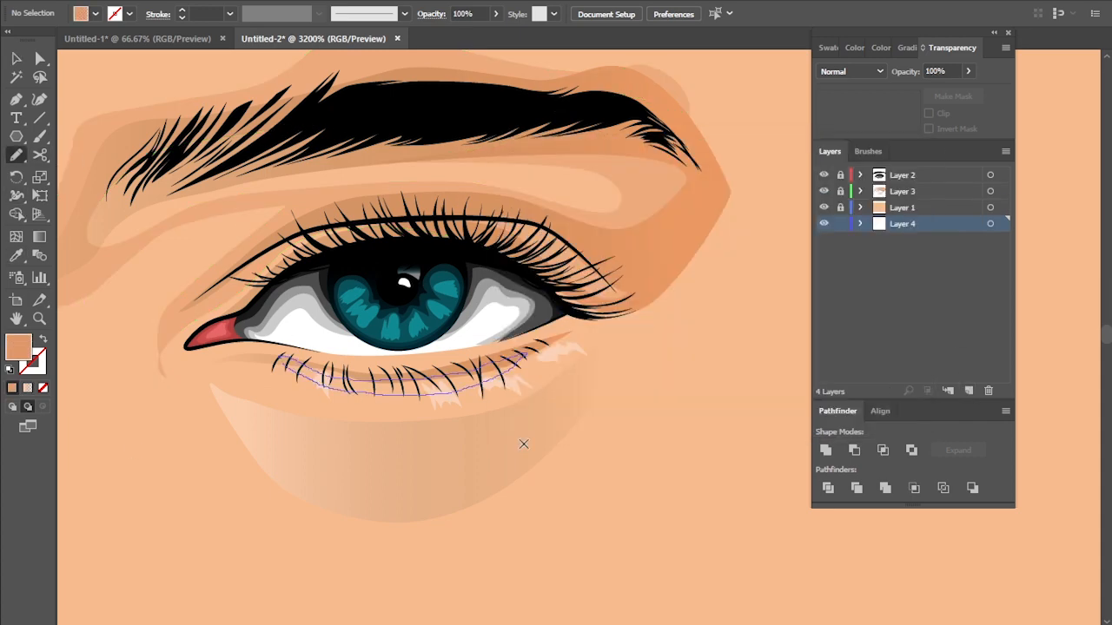
- Move Layer 4 above Layer 1 and delete the thin crescent below the lower lid
{"action": "scroll", "coordinate": [523, 444], "scroll_direction": "down", "scroll_amount": 2}
{"action": "scroll", "coordinate": [434, 408], "scroll_direction": "up", "scroll_amount": 2}
{"action": "left_click_drag", "start_coordinate": [953, 226], "coordinate": [937, 200]}
{"action": "key", "text": "ctrl+z"}
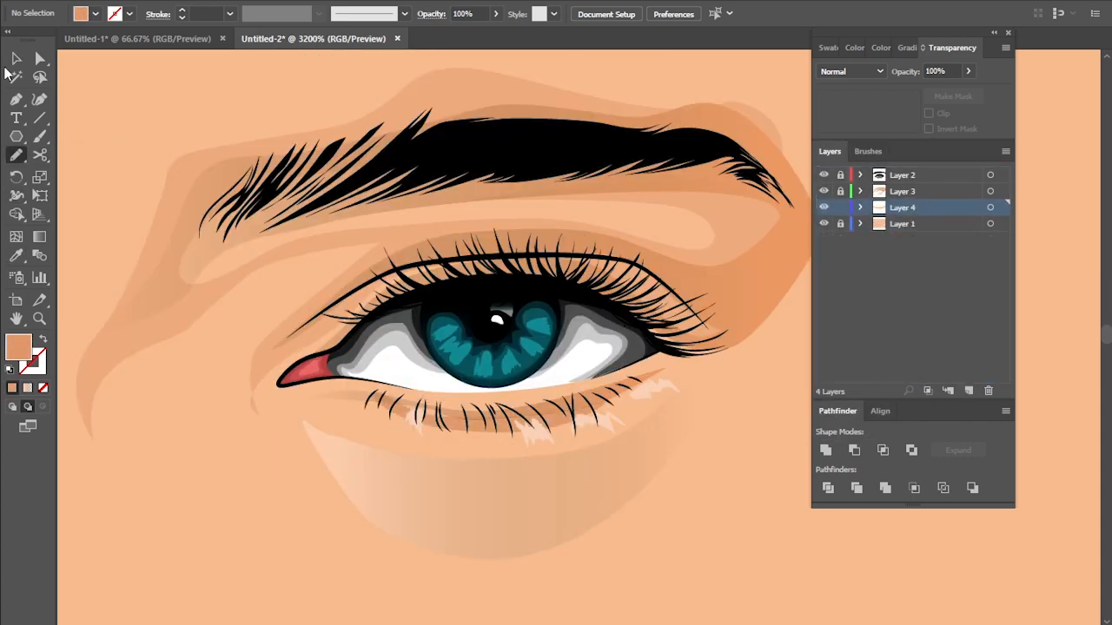
{"action": "left_click", "coordinate": [15, 58]}
{"action": "left_click", "coordinate": [501, 430]}
{"action": "key", "text": "Delete"}
- Set a darker brown fill and draw the thin shadow crescent below the lower lid with the Pencil tool
{"action": "double_click", "coordinate": [18, 347]}
{"action": "left_click", "coordinate": [640, 242]}
{"action": "left_click", "coordinate": [875, 194]}
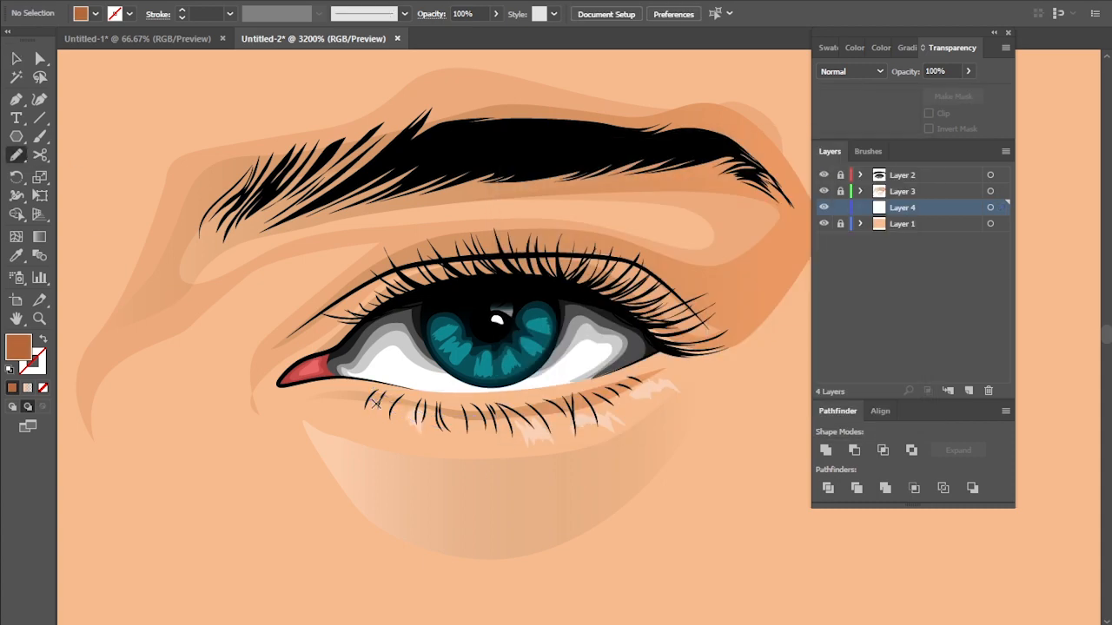
{"action": "left_click_drag", "start_coordinate": [355, 395], "coordinate": [345, 390]}
- Lower the brown lower-lid shadow's opacity to 54%
{"action": "left_click", "coordinate": [16, 58]}
{"action": "left_click", "coordinate": [500, 432]}
{"action": "left_click", "coordinate": [968, 71]}
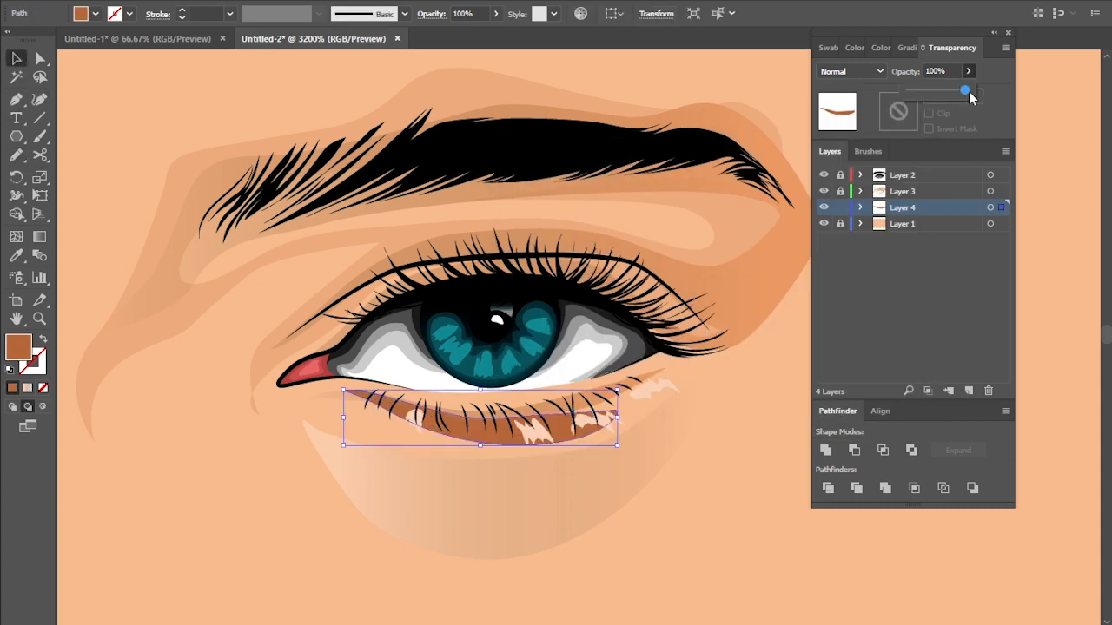
{"action": "left_click_drag", "start_coordinate": [967, 93], "coordinate": [932, 93]}
{"action": "left_click", "coordinate": [711, 461]}
- Set the fill color to dark red A3000C
{"action": "left_click", "coordinate": [820, 49]}
{"action": "left_click", "coordinate": [929, 95]}
{"action": "double_click", "coordinate": [18, 348]}
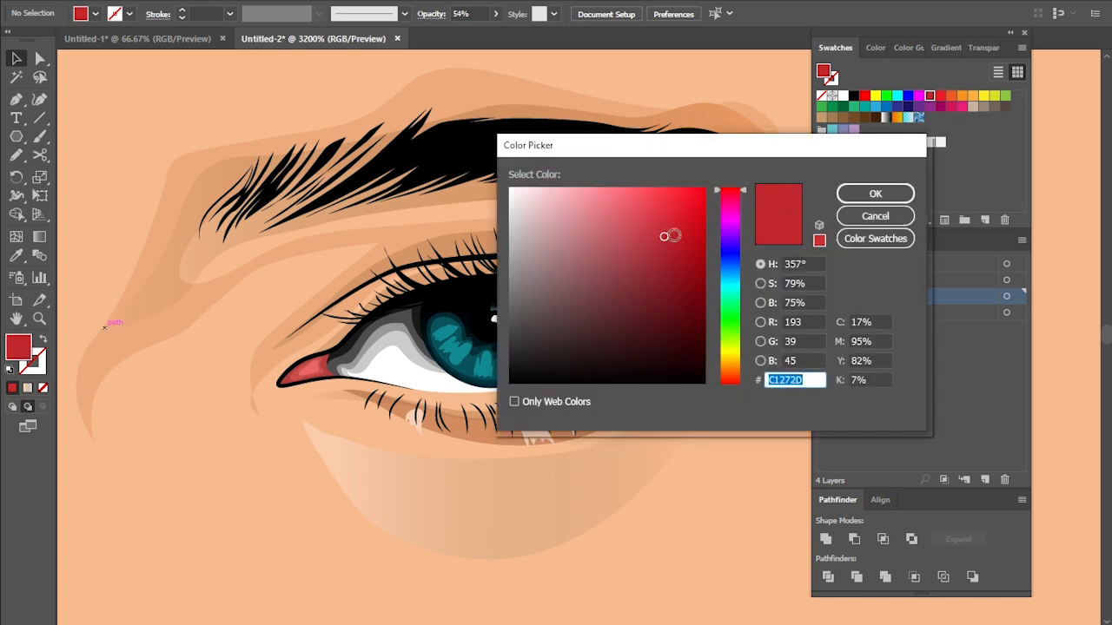
{"action": "left_click", "coordinate": [695, 275]}
{"action": "left_click", "coordinate": [857, 191]}
- Lock Layer 4 and add a new layer at the bottom of the layer stack
{"action": "left_click", "coordinate": [986, 50]}
{"action": "left_click", "coordinate": [840, 207]}
{"action": "left_click", "coordinate": [928, 222]}
{"action": "left_click", "coordinate": [986, 389], "text": "ctrl+alt"}
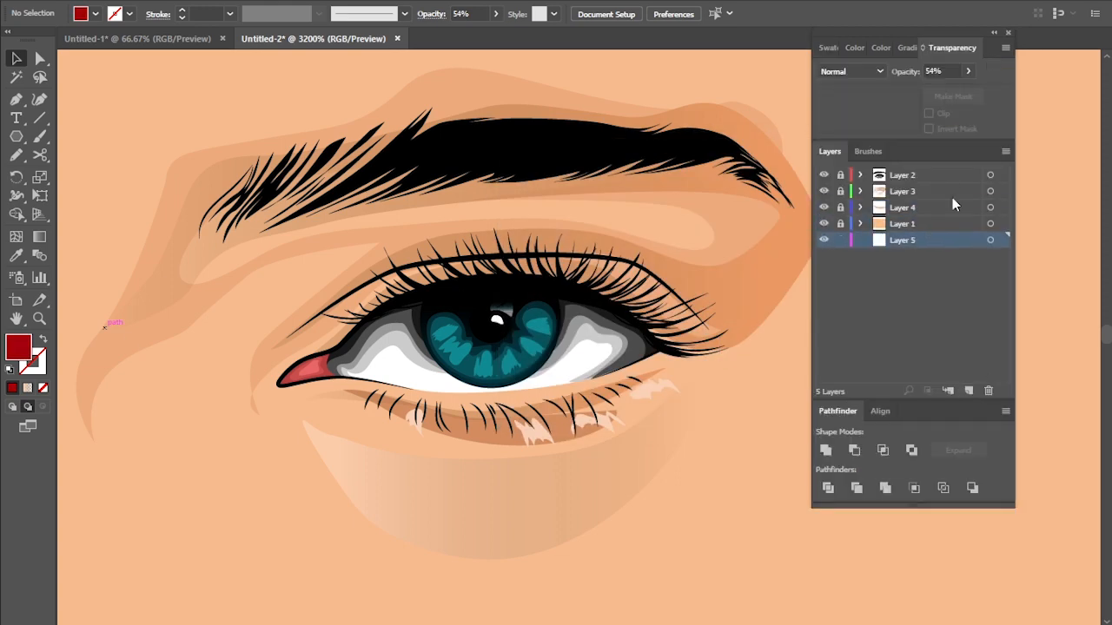
{"action": "left_click", "coordinate": [903, 48]}
{"action": "left_click_drag", "start_coordinate": [18, 347], "coordinate": [963, 179]}
{"action": "left_click_drag", "start_coordinate": [836, 174], "coordinate": [804, 188]}
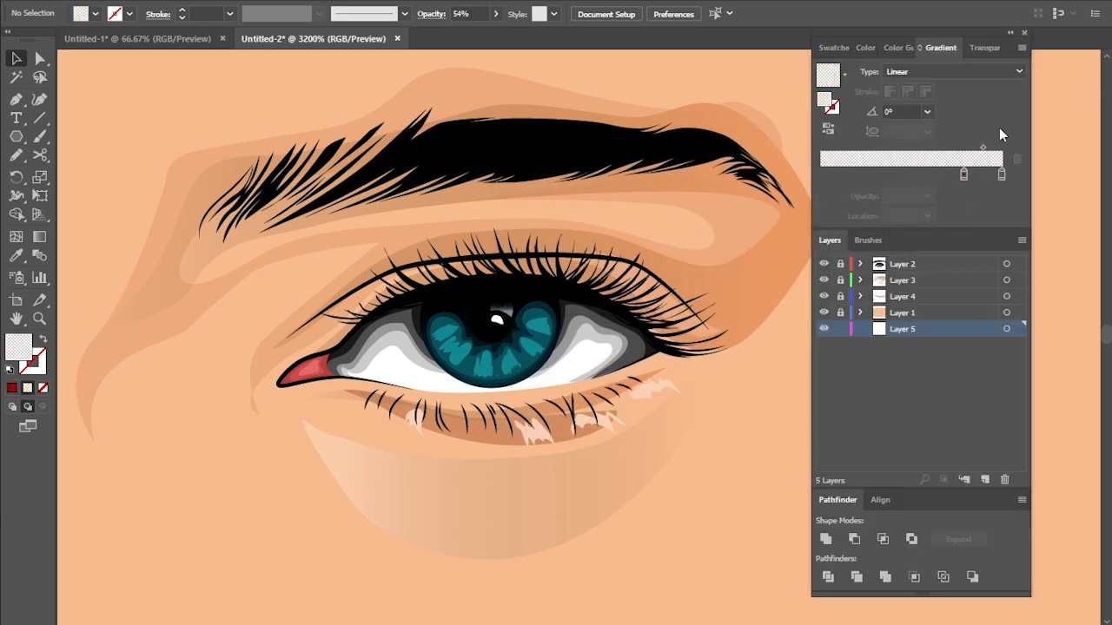
{"action": "key", "text": "ctrl+z"}
{"action": "left_click", "coordinate": [13, 389]}
{"action": "left_click", "coordinate": [945, 49]}
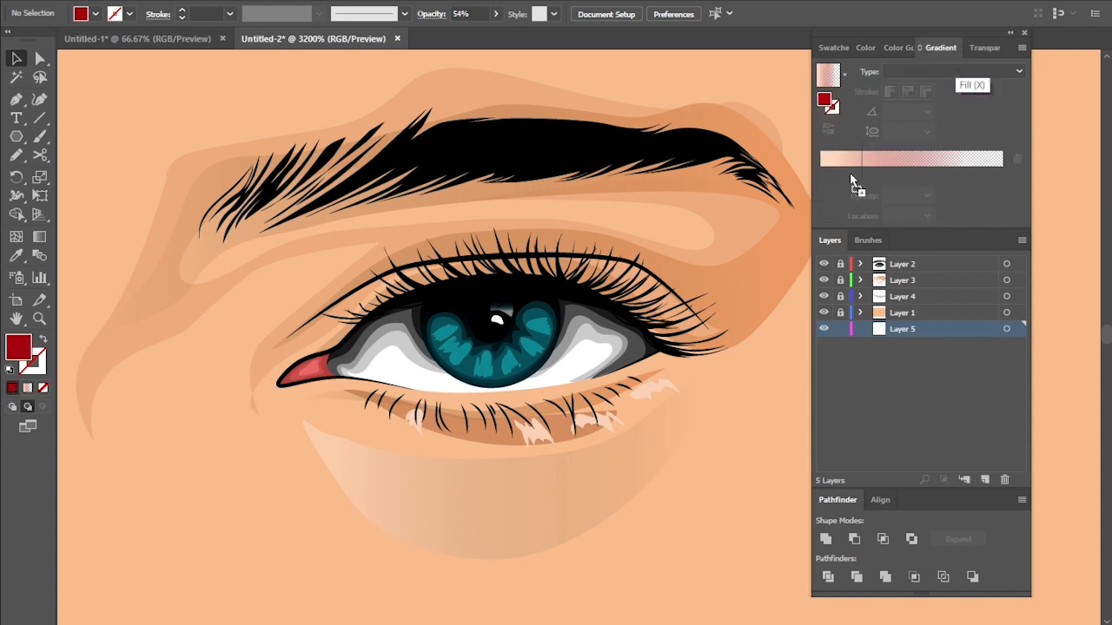
{"action": "left_click", "coordinate": [854, 179]}
{"action": "left_click_drag", "start_coordinate": [836, 175], "coordinate": [837, 186]}
{"action": "left_click", "coordinate": [902, 176]}
{"action": "left_click", "coordinate": [1001, 175]}
{"action": "left_click_drag", "start_coordinate": [1001, 175], "coordinate": [1005, 209]}
{"action": "left_click_drag", "start_coordinate": [902, 175], "coordinate": [974, 176]}
{"action": "left_click", "coordinate": [12, 389]}
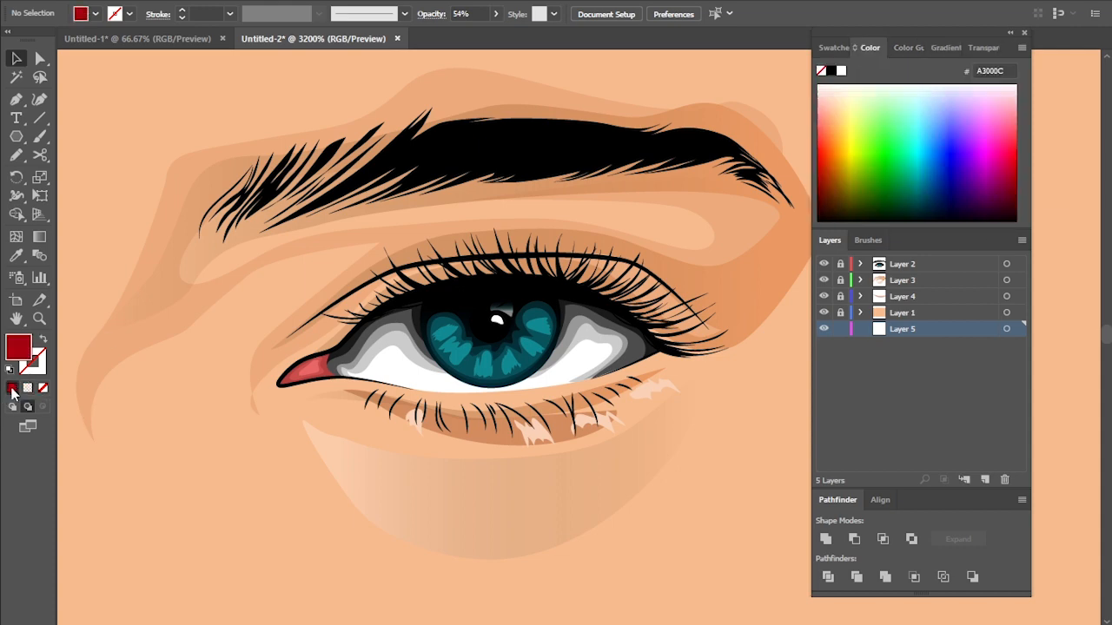
{"action": "left_click_drag", "start_coordinate": [18, 347], "coordinate": [825, 177]}
- Apply the cyan-to-transparent preset gradient, then recolor its opaque start stop red and its transparent end stop orange
{"action": "left_click", "coordinate": [844, 74]}
{"action": "left_click", "coordinate": [785, 156]}
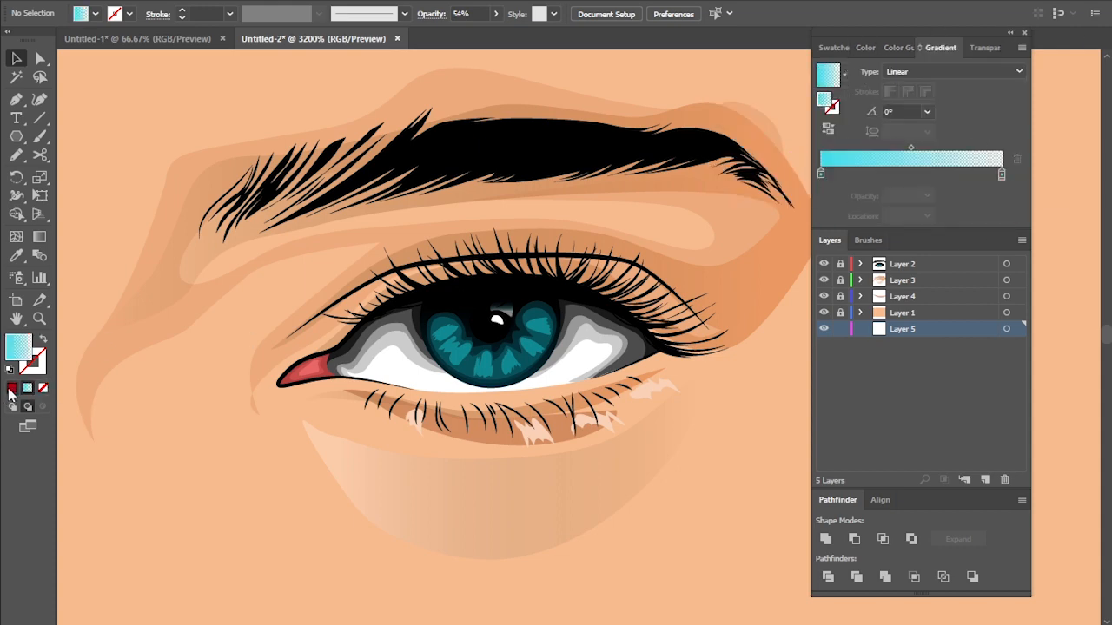
{"action": "double_click", "coordinate": [821, 175]}
{"action": "left_click", "coordinate": [908, 224]}
{"action": "left_click", "coordinate": [801, 228]}
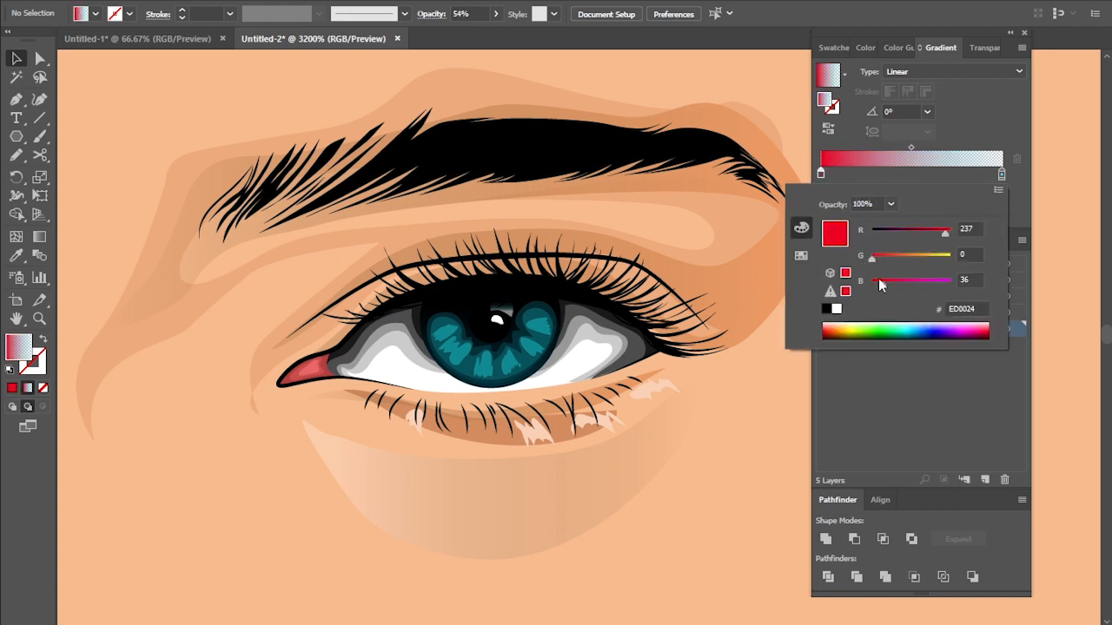
{"action": "left_click", "coordinate": [1011, 222]}
{"action": "double_click", "coordinate": [1002, 175]}
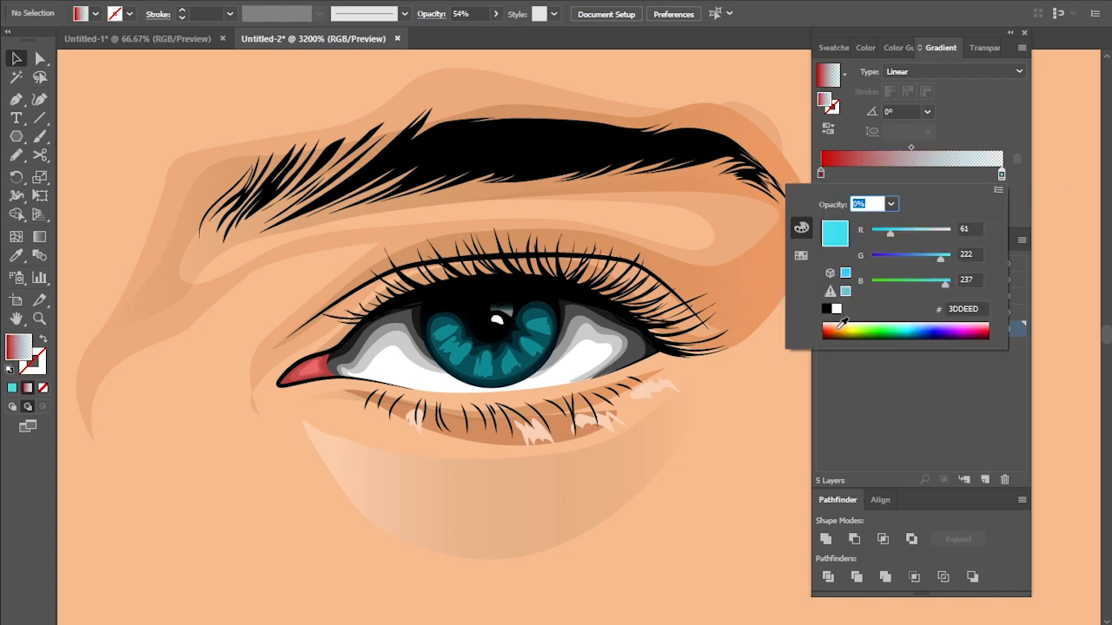
{"action": "left_click", "coordinate": [837, 330]}
{"action": "left_click", "coordinate": [981, 174]}
- Draw a closed curved shape with the red-to-transparent gradient around the inner eye corner with the Pen tool
{"action": "left_click", "coordinate": [247, 379]}
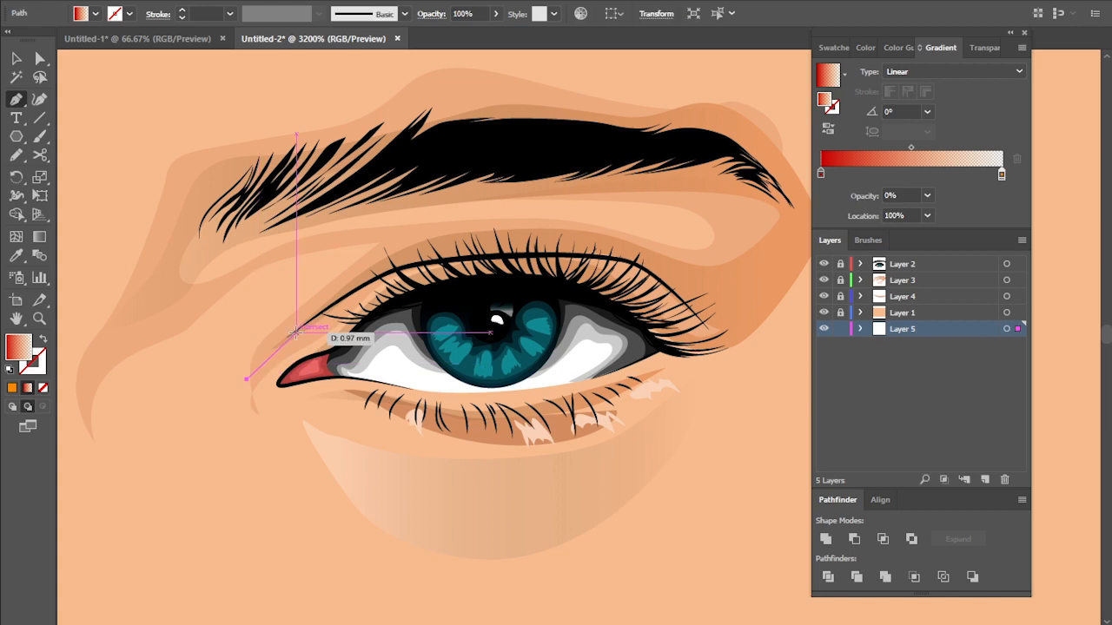
{"action": "left_click_drag", "start_coordinate": [301, 322], "coordinate": [316, 311]}
{"action": "left_click", "coordinate": [330, 310]}
{"action": "left_click", "coordinate": [360, 395]}
{"action": "left_click_drag", "start_coordinate": [310, 357], "coordinate": [244, 399]}
{"action": "left_click", "coordinate": [247, 380]}
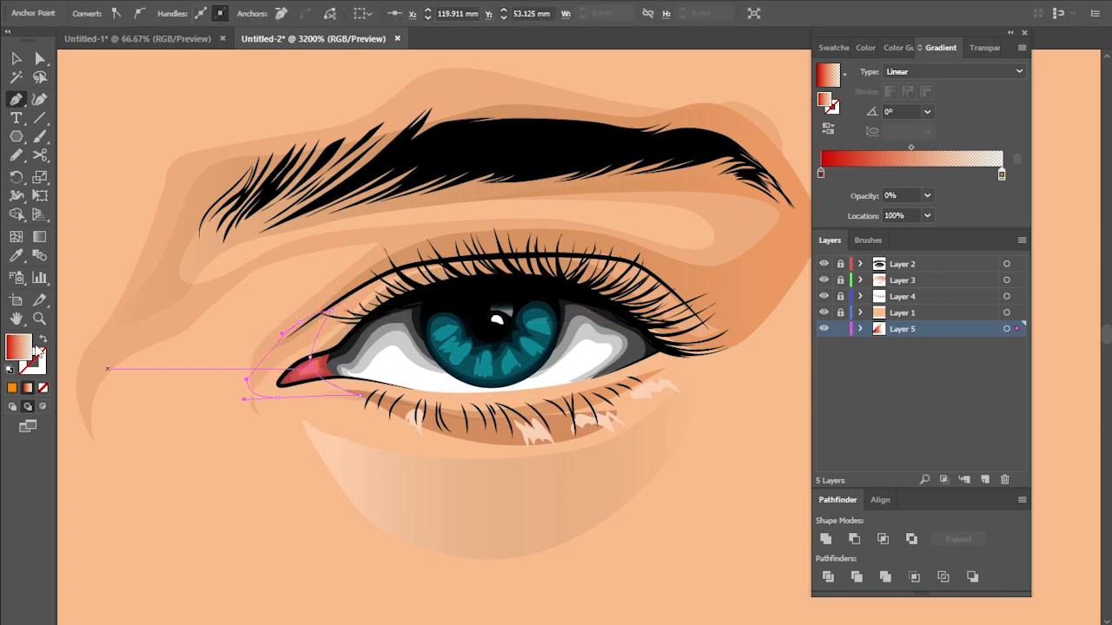
- Move Layer 5 directly below Layer 2 and reverse the inner-corner shape's gradient
{"action": "left_click_drag", "start_coordinate": [908, 331], "coordinate": [892, 291]}
{"action": "left_click", "coordinate": [15, 59]}
{"action": "left_click", "coordinate": [828, 129]}
{"action": "left_click", "coordinate": [272, 417]}
{"action": "scroll", "coordinate": [273, 416], "scroll_direction": "down", "scroll_amount": 1}
- Change the gradient's opaque stop to crimson and draw a winged eyeshadow shape across the upper lid with the Pen tool
{"action": "double_click", "coordinate": [1001, 174]}
{"action": "left_click", "coordinate": [16, 98]}
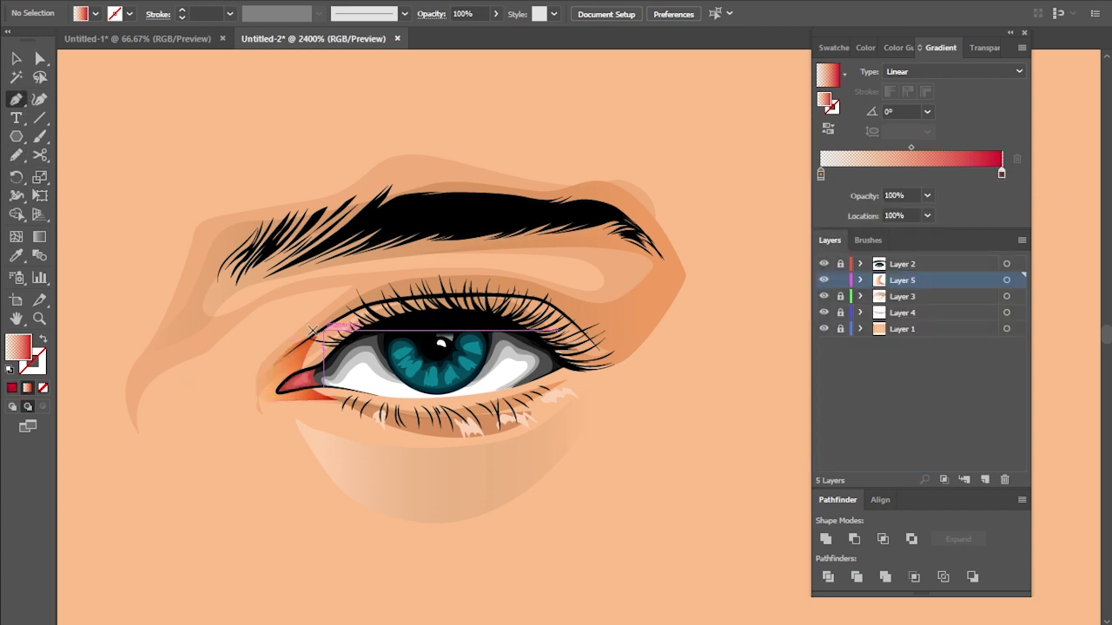
{"action": "left_click_drag", "start_coordinate": [304, 337], "coordinate": [358, 298]}
{"action": "left_click_drag", "start_coordinate": [551, 294], "coordinate": [619, 349]}
{"action": "left_click", "coordinate": [674, 274]}
{"action": "left_click_drag", "start_coordinate": [609, 355], "coordinate": [519, 326]}
{"action": "left_click_drag", "start_coordinate": [421, 306], "coordinate": [403, 310]}
{"action": "left_click_drag", "start_coordinate": [323, 360], "coordinate": [264, 390]}
{"action": "left_click", "coordinate": [250, 397]}
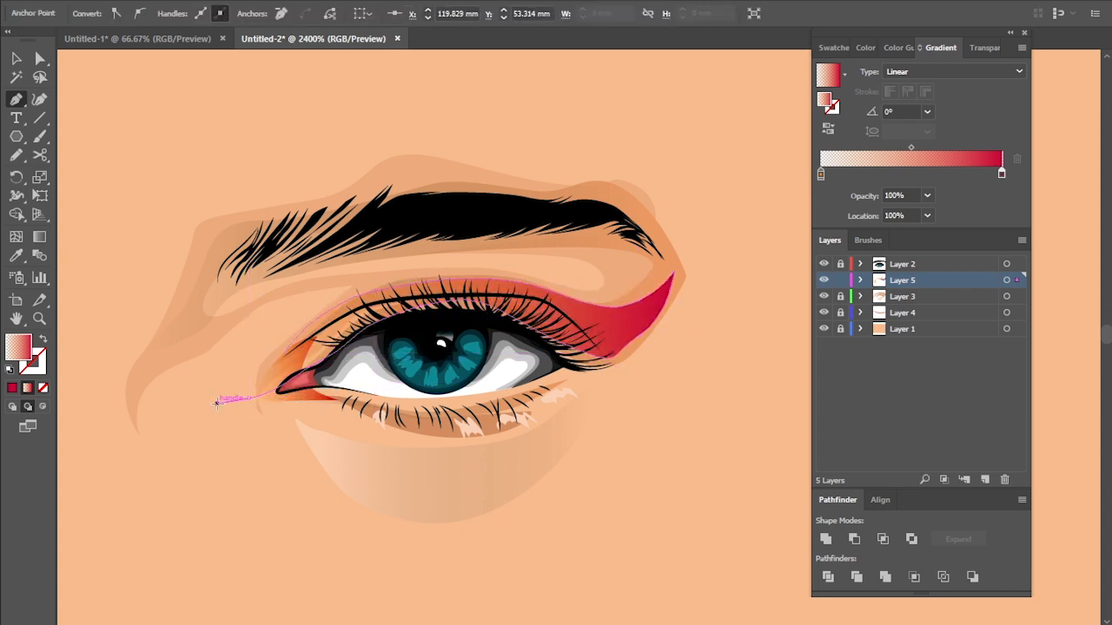
{"action": "left_click", "coordinate": [216, 404]}
{"action": "left_click", "coordinate": [284, 352]}
- Move the eyeshadow gradient's crimson stop to 40.13% and refine the shape's outline with the Curvature tool
{"action": "left_click_drag", "start_coordinate": [1001, 173], "coordinate": [893, 153]}
{"action": "left_click", "coordinate": [16, 58]}
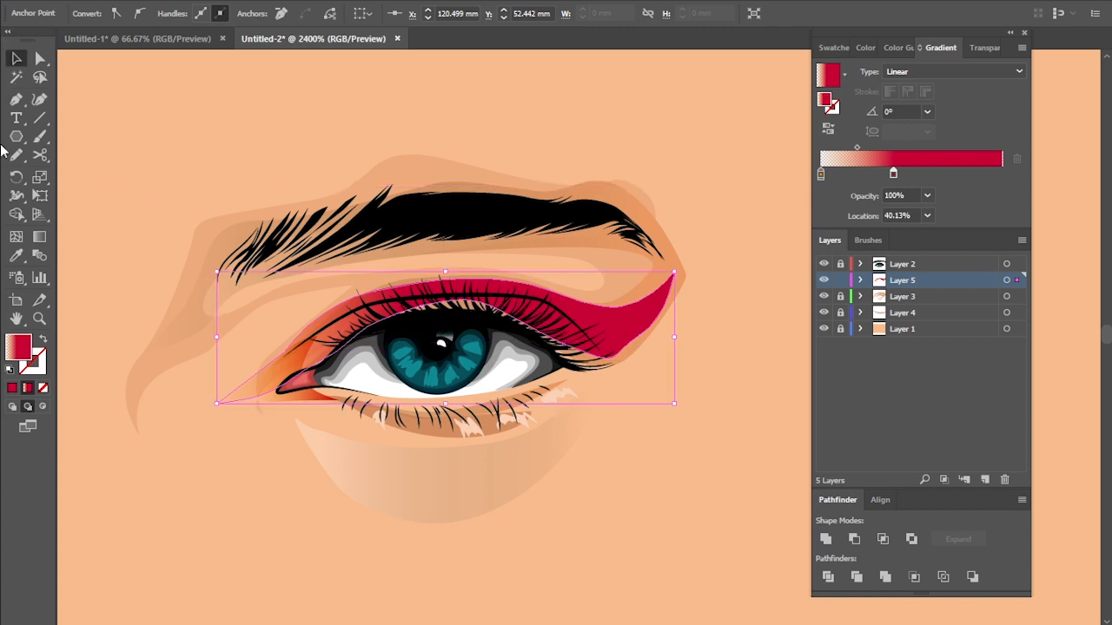
{"action": "left_click", "coordinate": [39, 99]}
{"action": "left_click", "coordinate": [476, 308]}
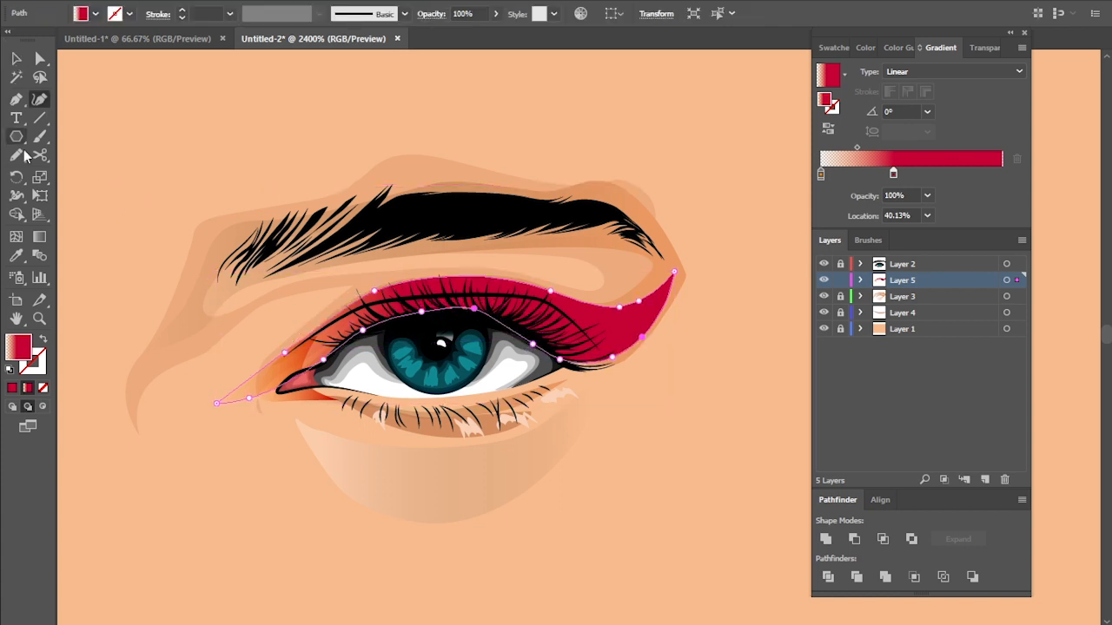
- Reverse the eyeshadow's gradient and lower the shape's opacity to 48%
{"action": "left_click", "coordinate": [827, 129]}
{"action": "left_click", "coordinate": [16, 58]}
{"action": "left_click", "coordinate": [984, 48]}
{"action": "left_click", "coordinate": [968, 72]}
{"action": "left_click_drag", "start_coordinate": [974, 91], "coordinate": [941, 91]}
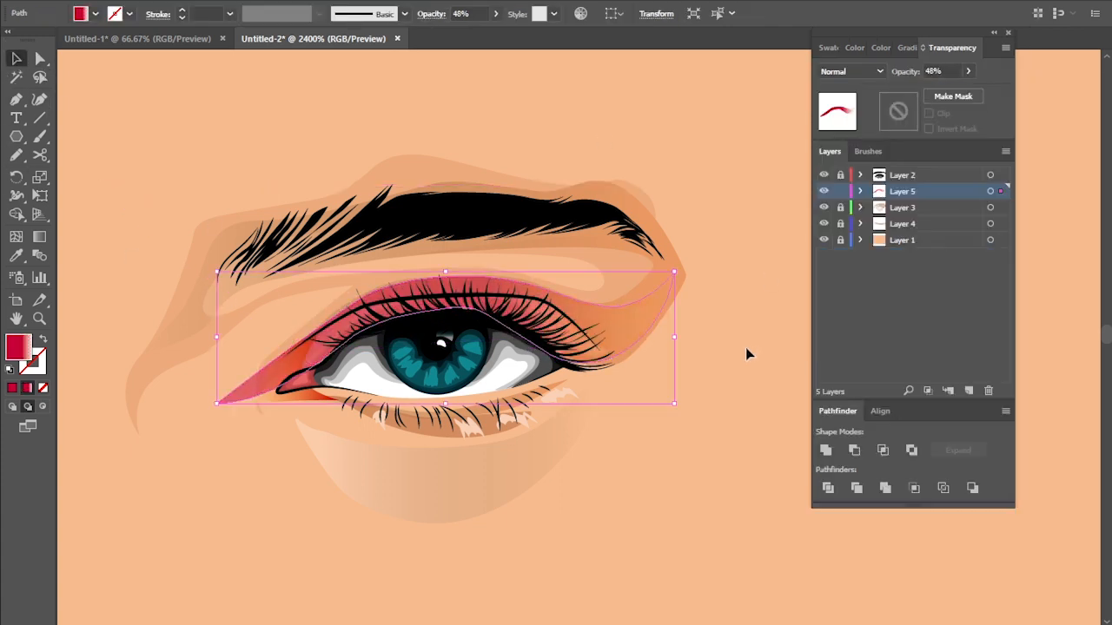
{"action": "left_click", "coordinate": [747, 353]}
- Reshape the red inner-corner shape with the Curvature tool to follow the lower lid line, the eyeshadow's tip and the upper lid
{"action": "scroll", "coordinate": [745, 354], "scroll_direction": "down", "scroll_amount": 1}
{"action": "scroll", "coordinate": [480, 407], "scroll_direction": "up", "scroll_amount": 2}
{"action": "left_click", "coordinate": [439, 375]}
{"action": "left_click", "coordinate": [39, 99]}
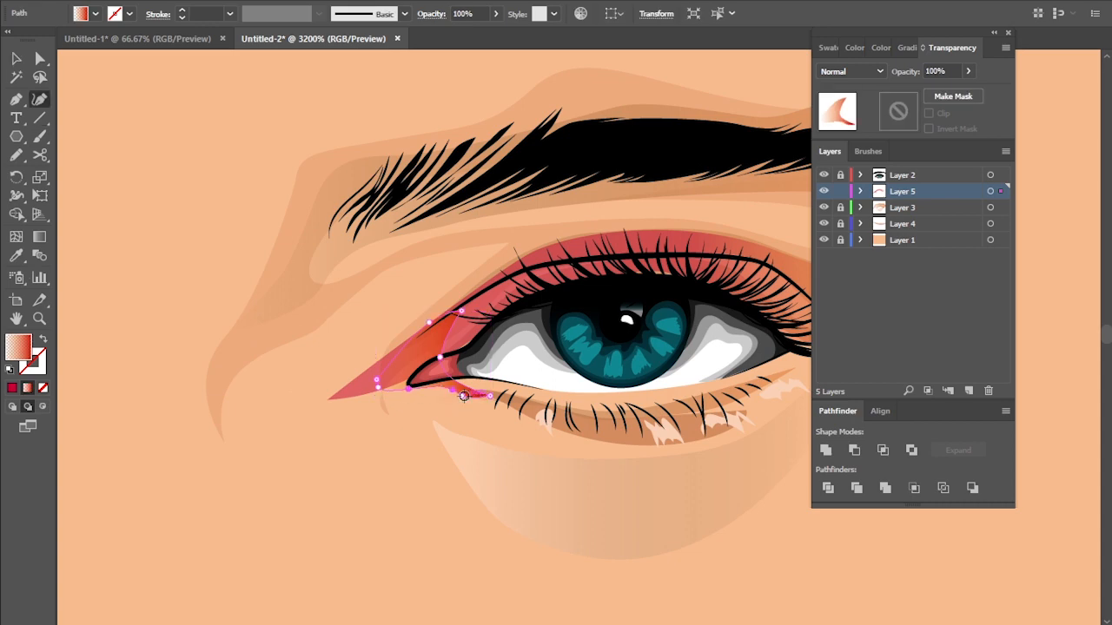
{"action": "scroll", "coordinate": [464, 396], "scroll_direction": "up", "scroll_amount": 1}
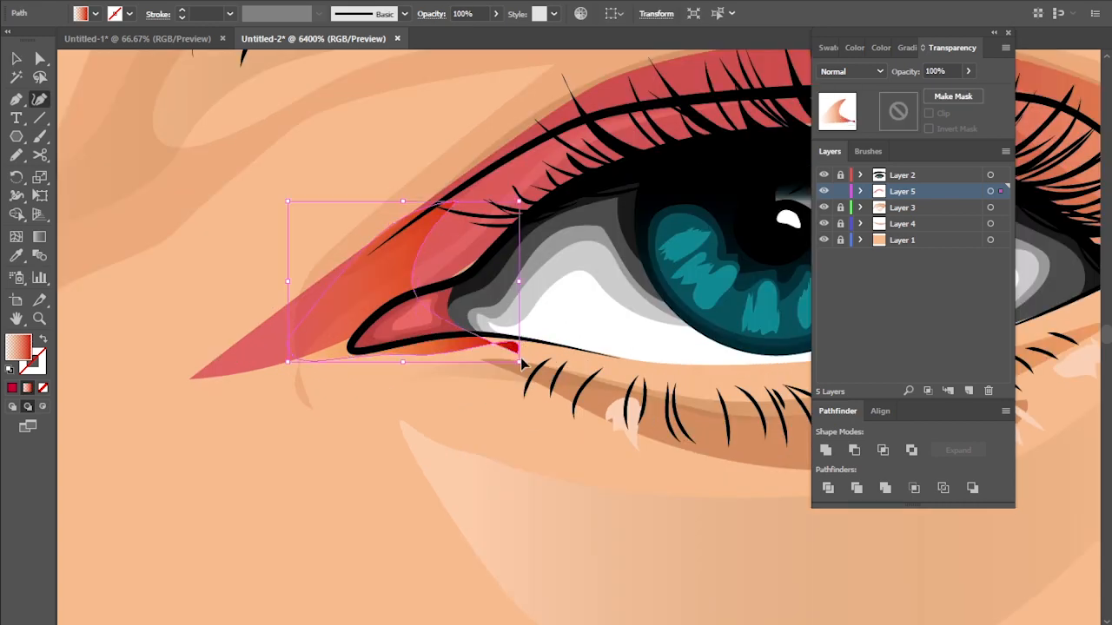
{"action": "left_click_drag", "start_coordinate": [518, 351], "coordinate": [515, 335]}
{"action": "left_click_drag", "start_coordinate": [202, 380], "coordinate": [195, 374]}
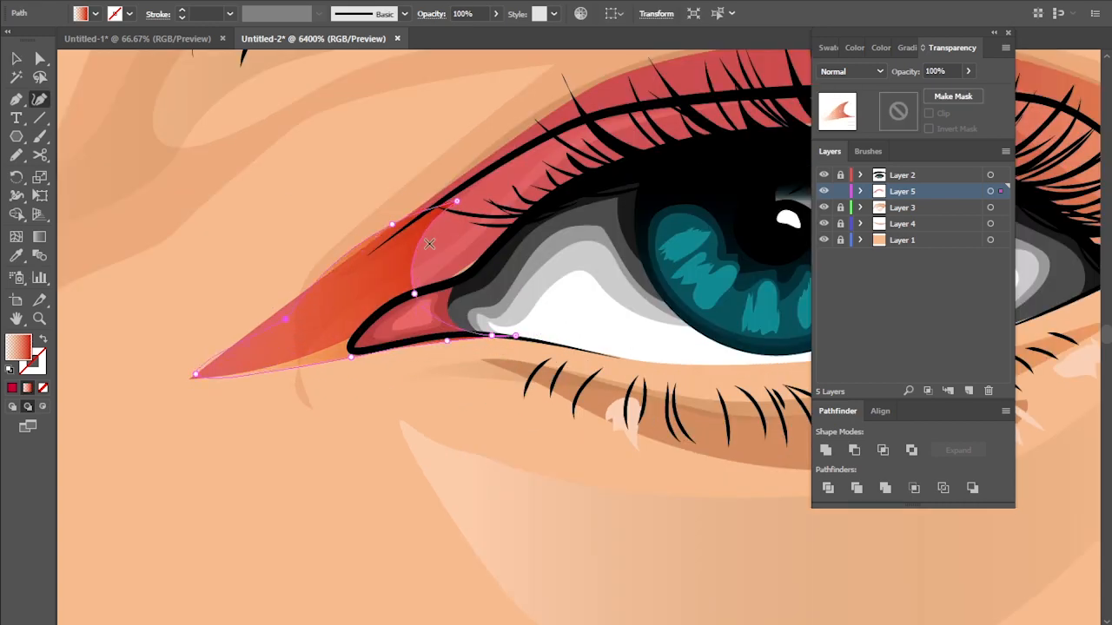
{"action": "left_click", "coordinate": [476, 233]}
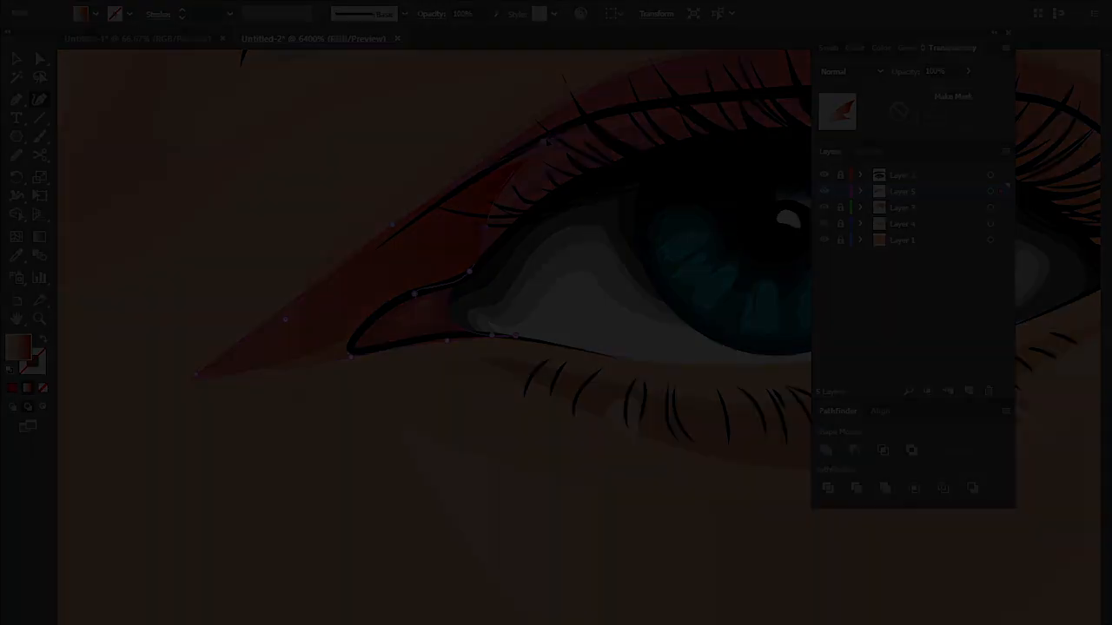